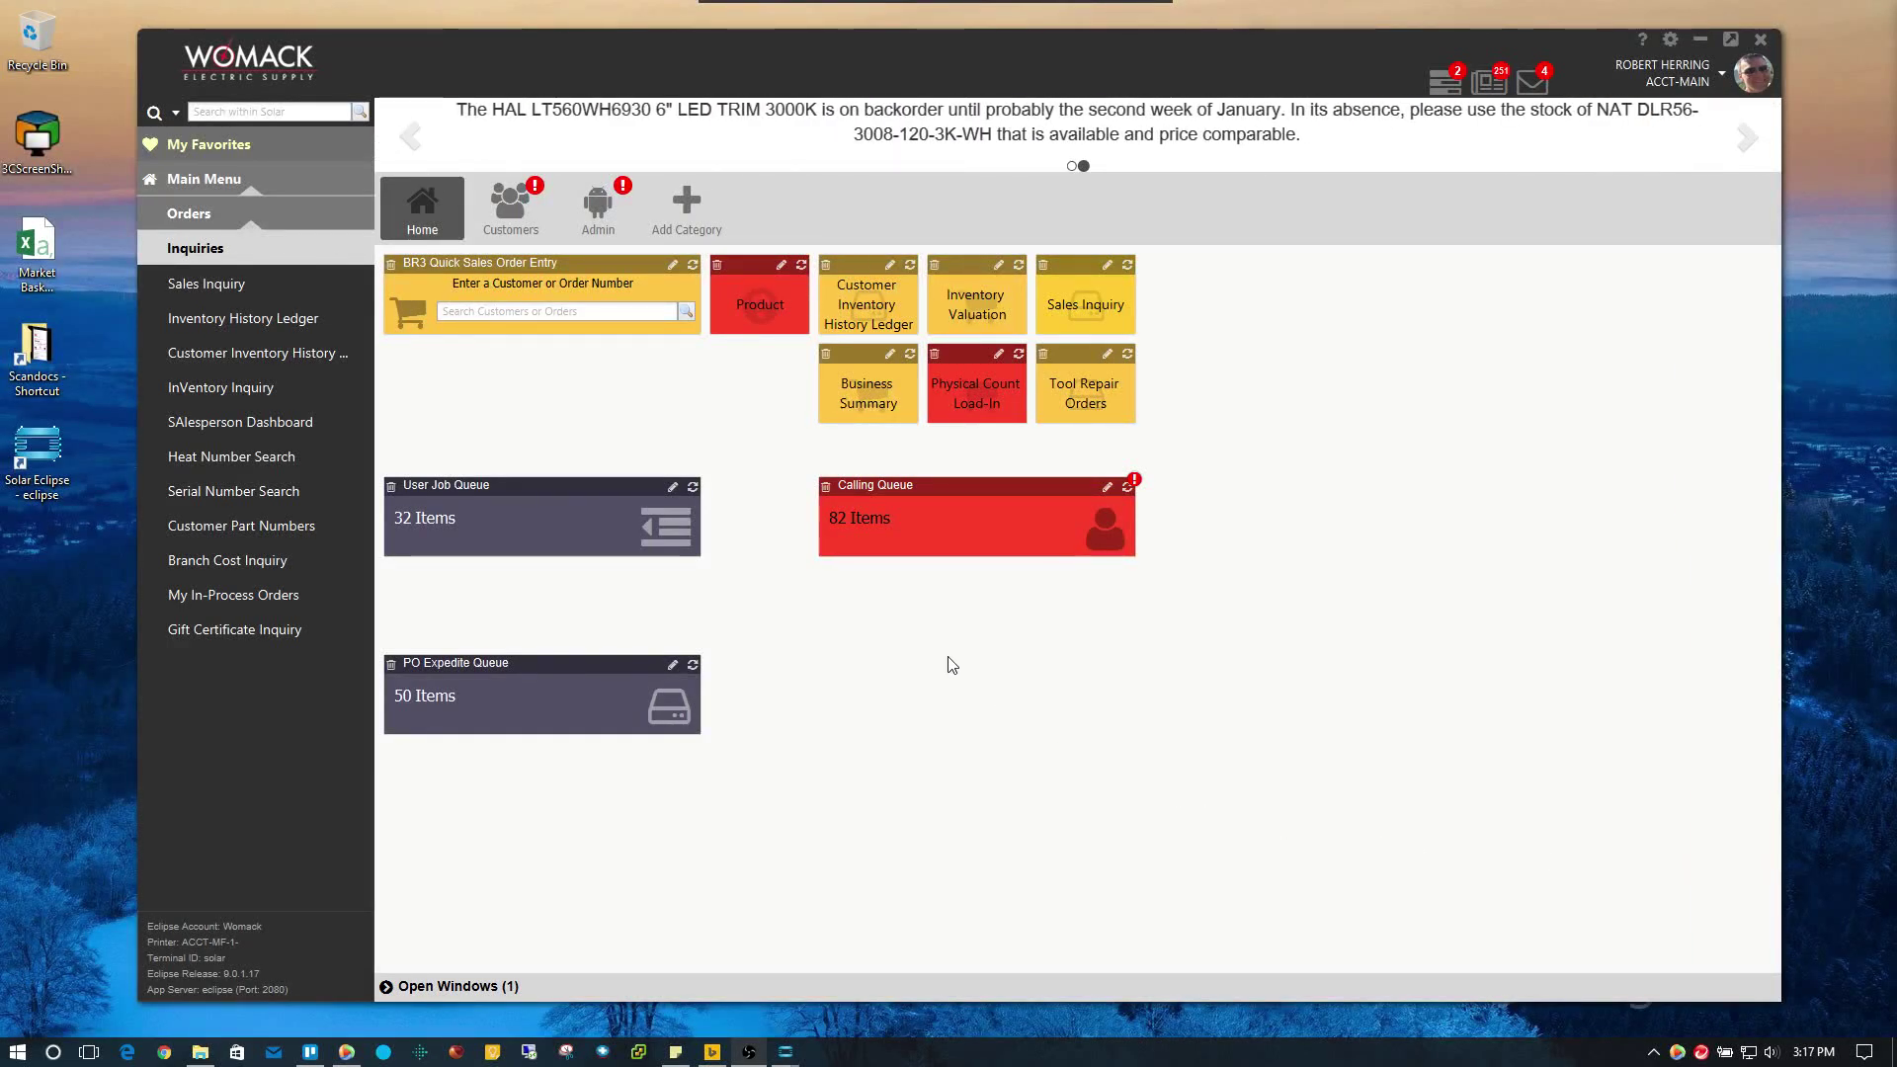
# Go back from Orders > Inquiries to the Home dashboard's top-level main menu.
pyautogui.click(237, 179)
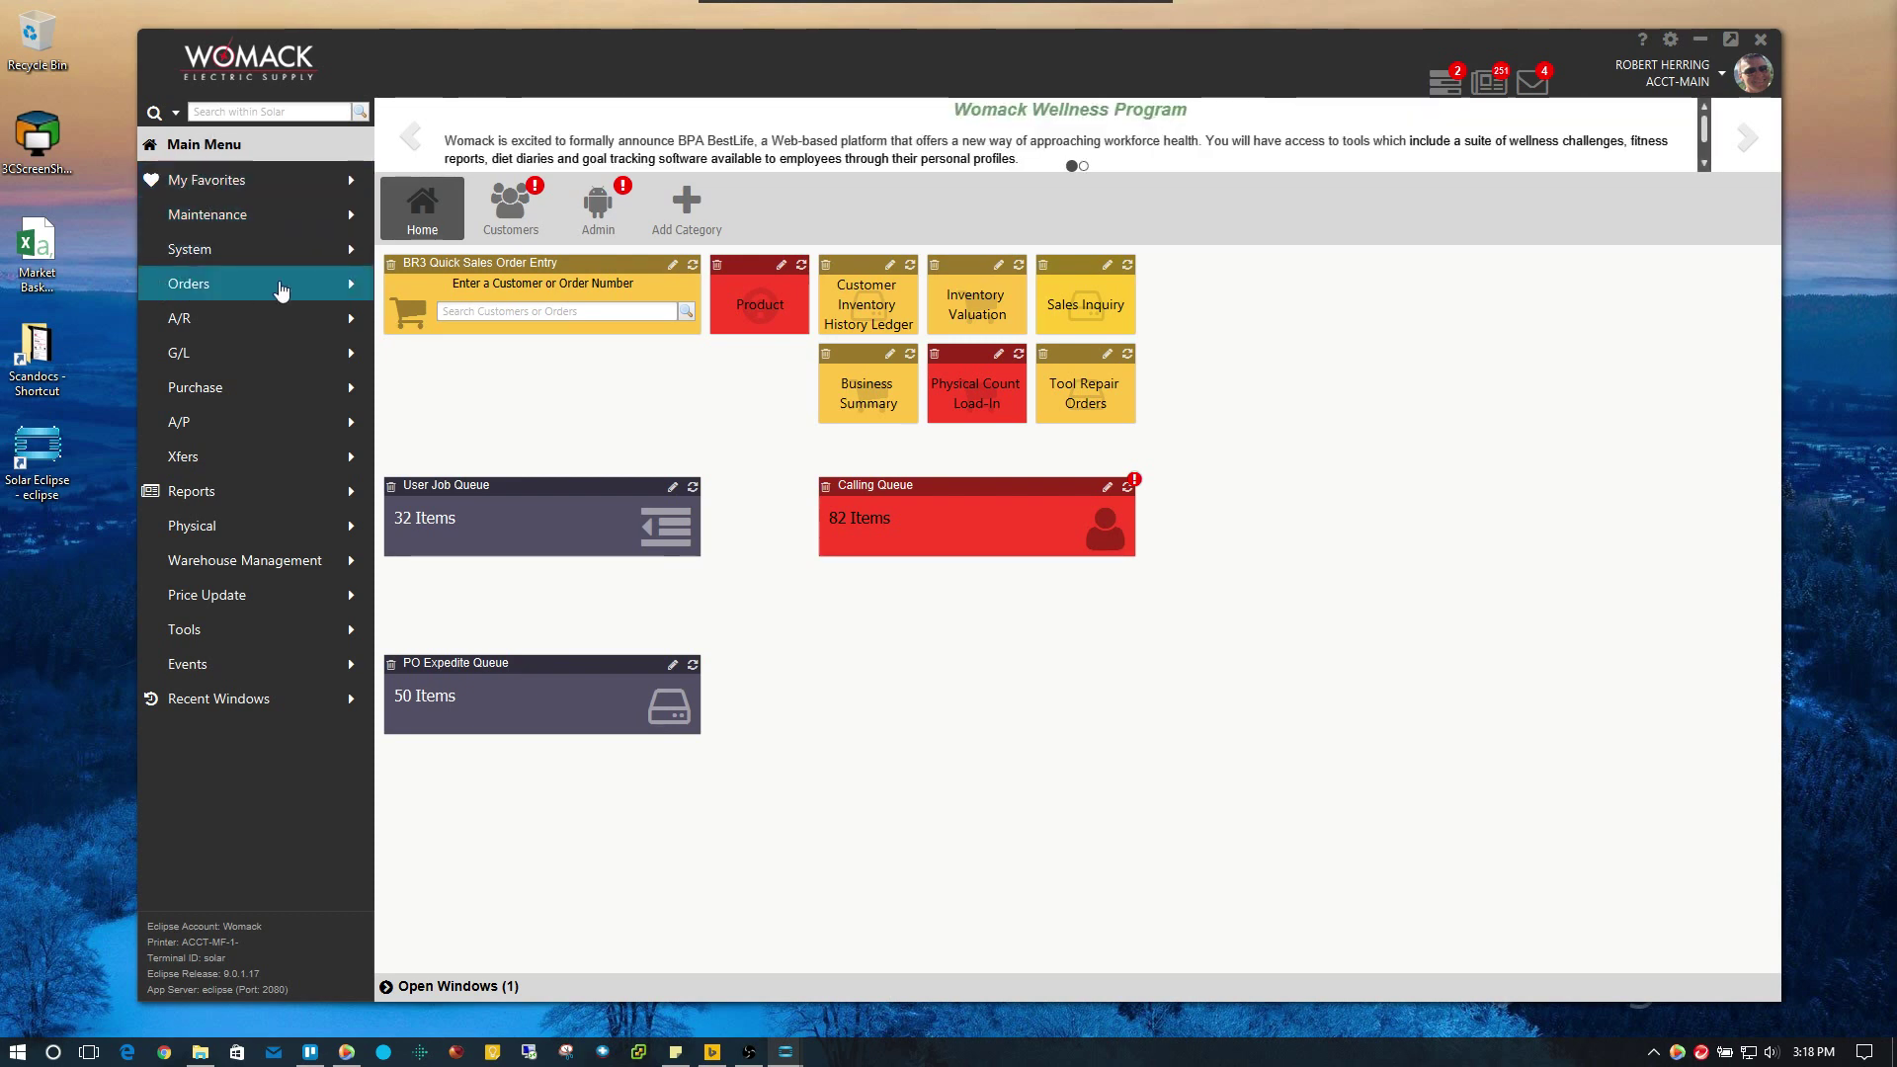
# Open a blank Inventory Inquiry window via Orders > Inquiries > Inventory Inquiry.
pyautogui.click(281, 287)
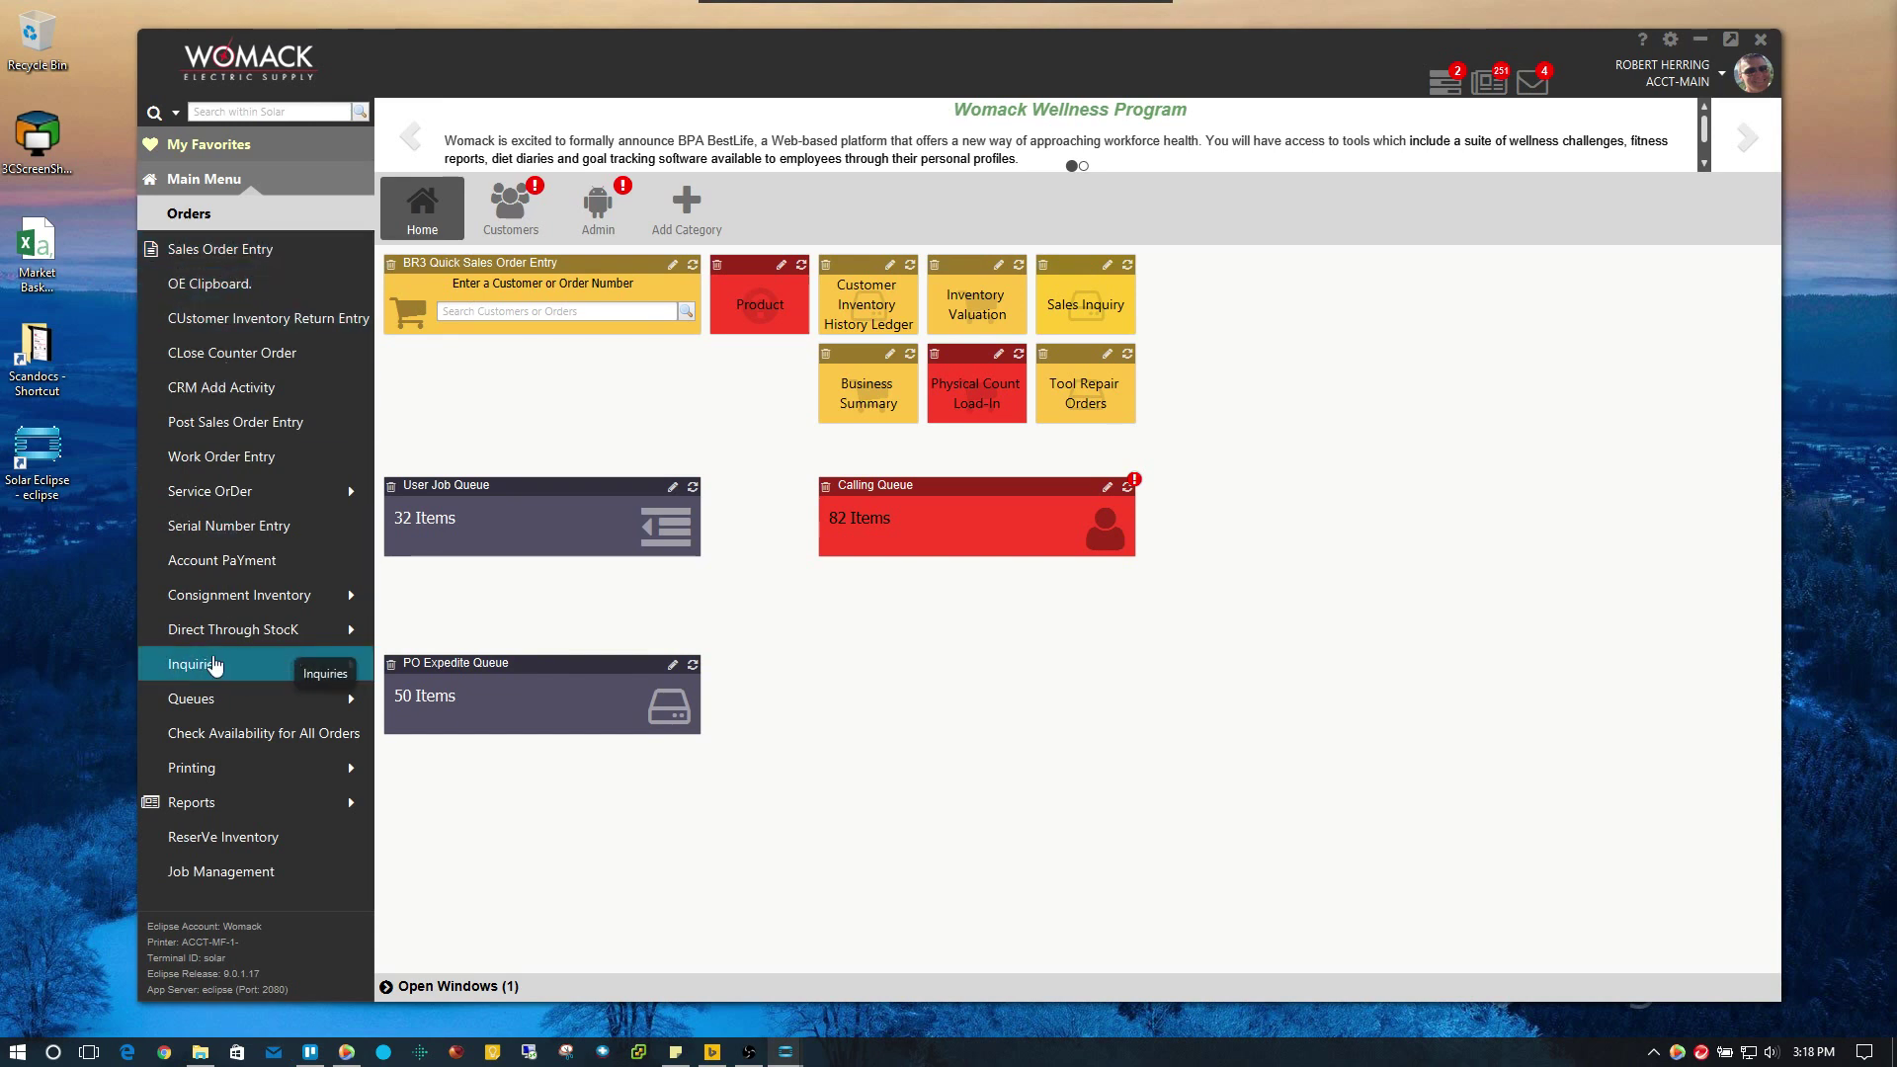
pyautogui.click(223, 663)
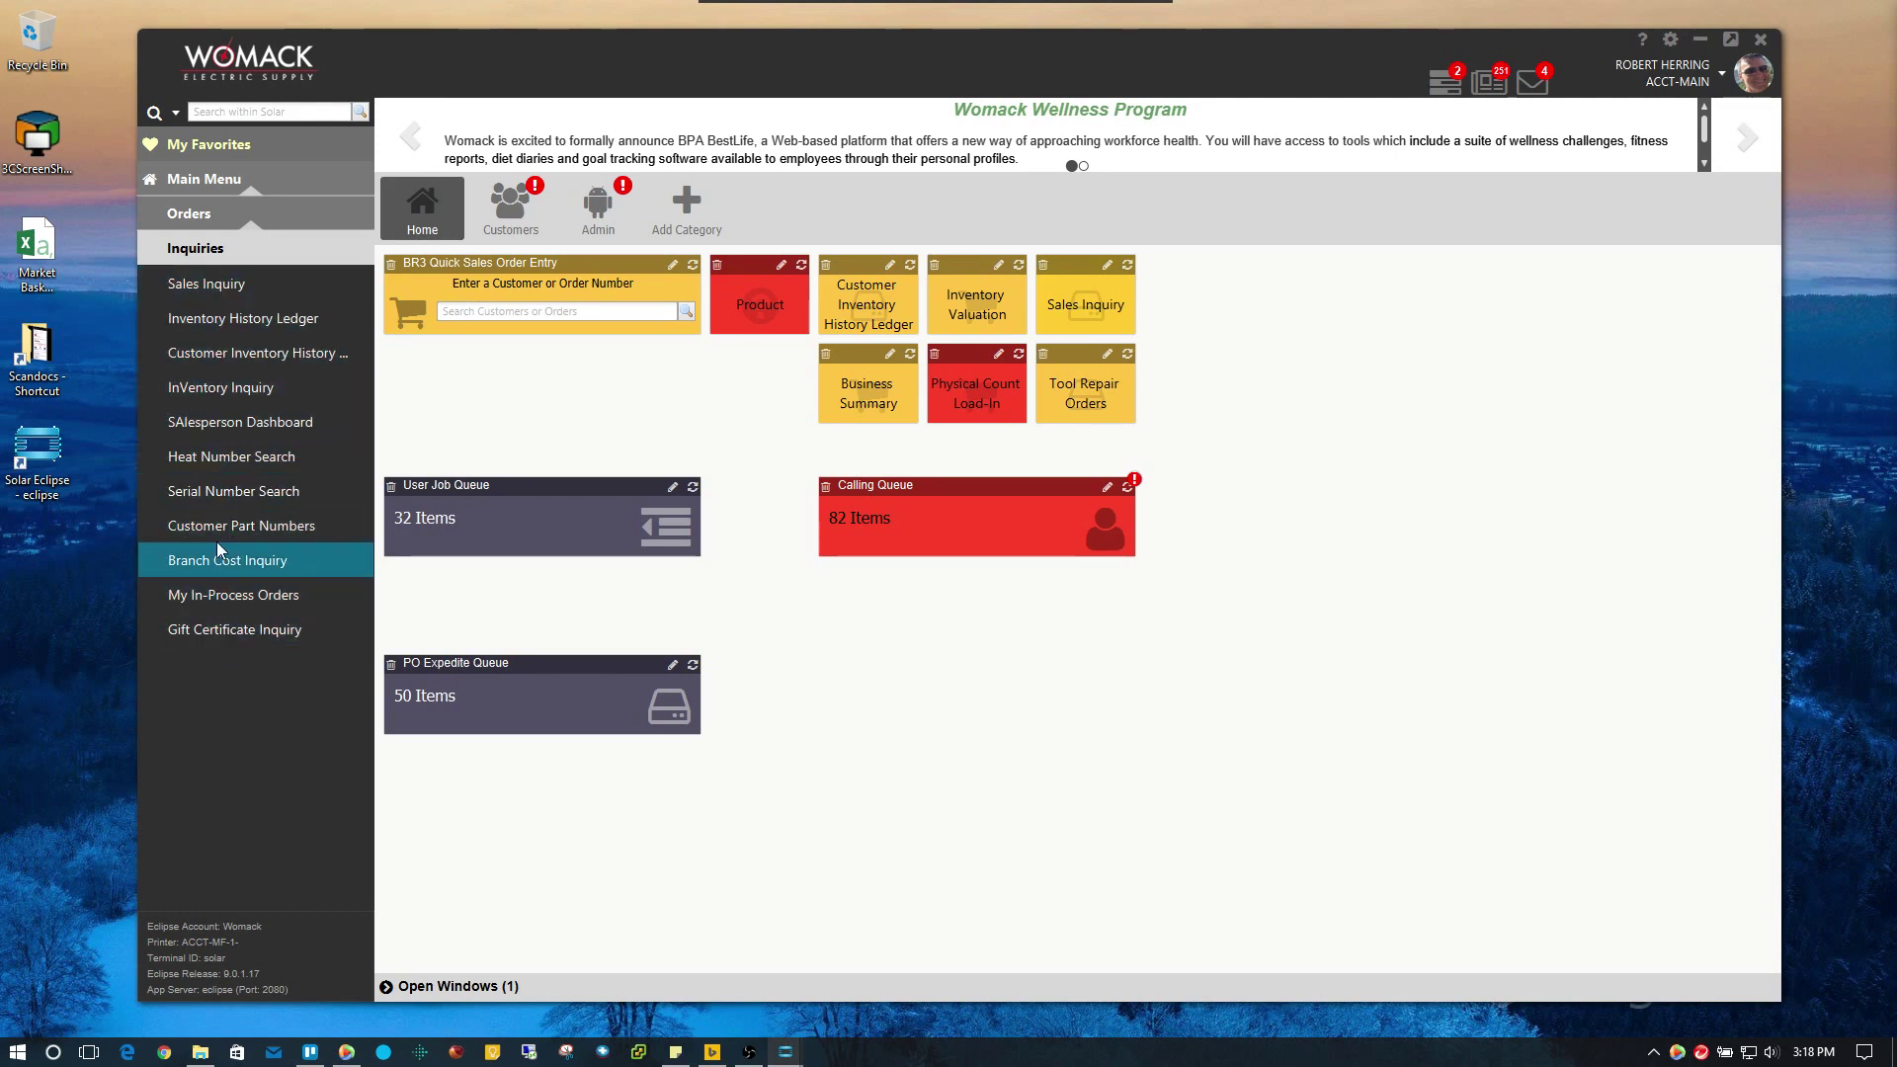
pyautogui.click(287, 399)
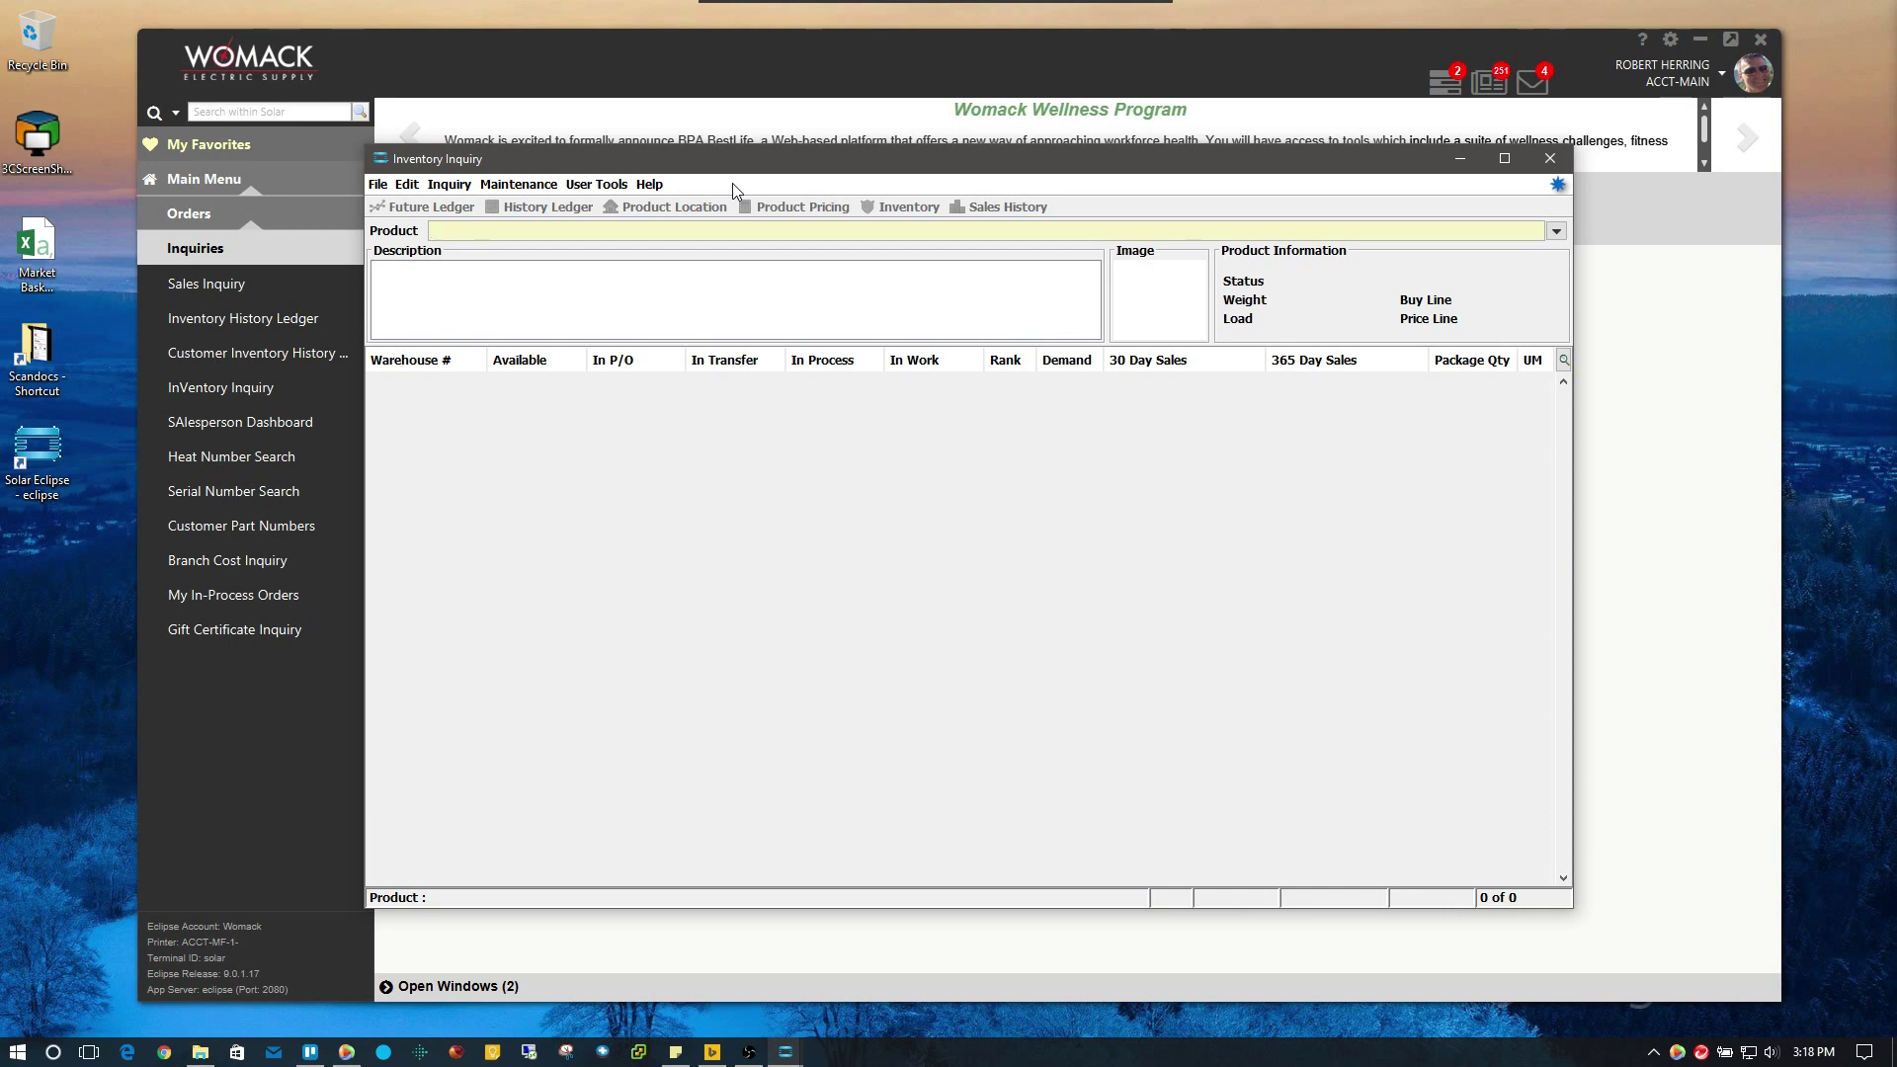
# Search products for 'f32 t8' and load the PHI 281550 F32T8/TL841/ALTO 30PK In Stock lamp.
pyautogui.moveTo(793, 173); pyautogui.dragTo(799, 166)
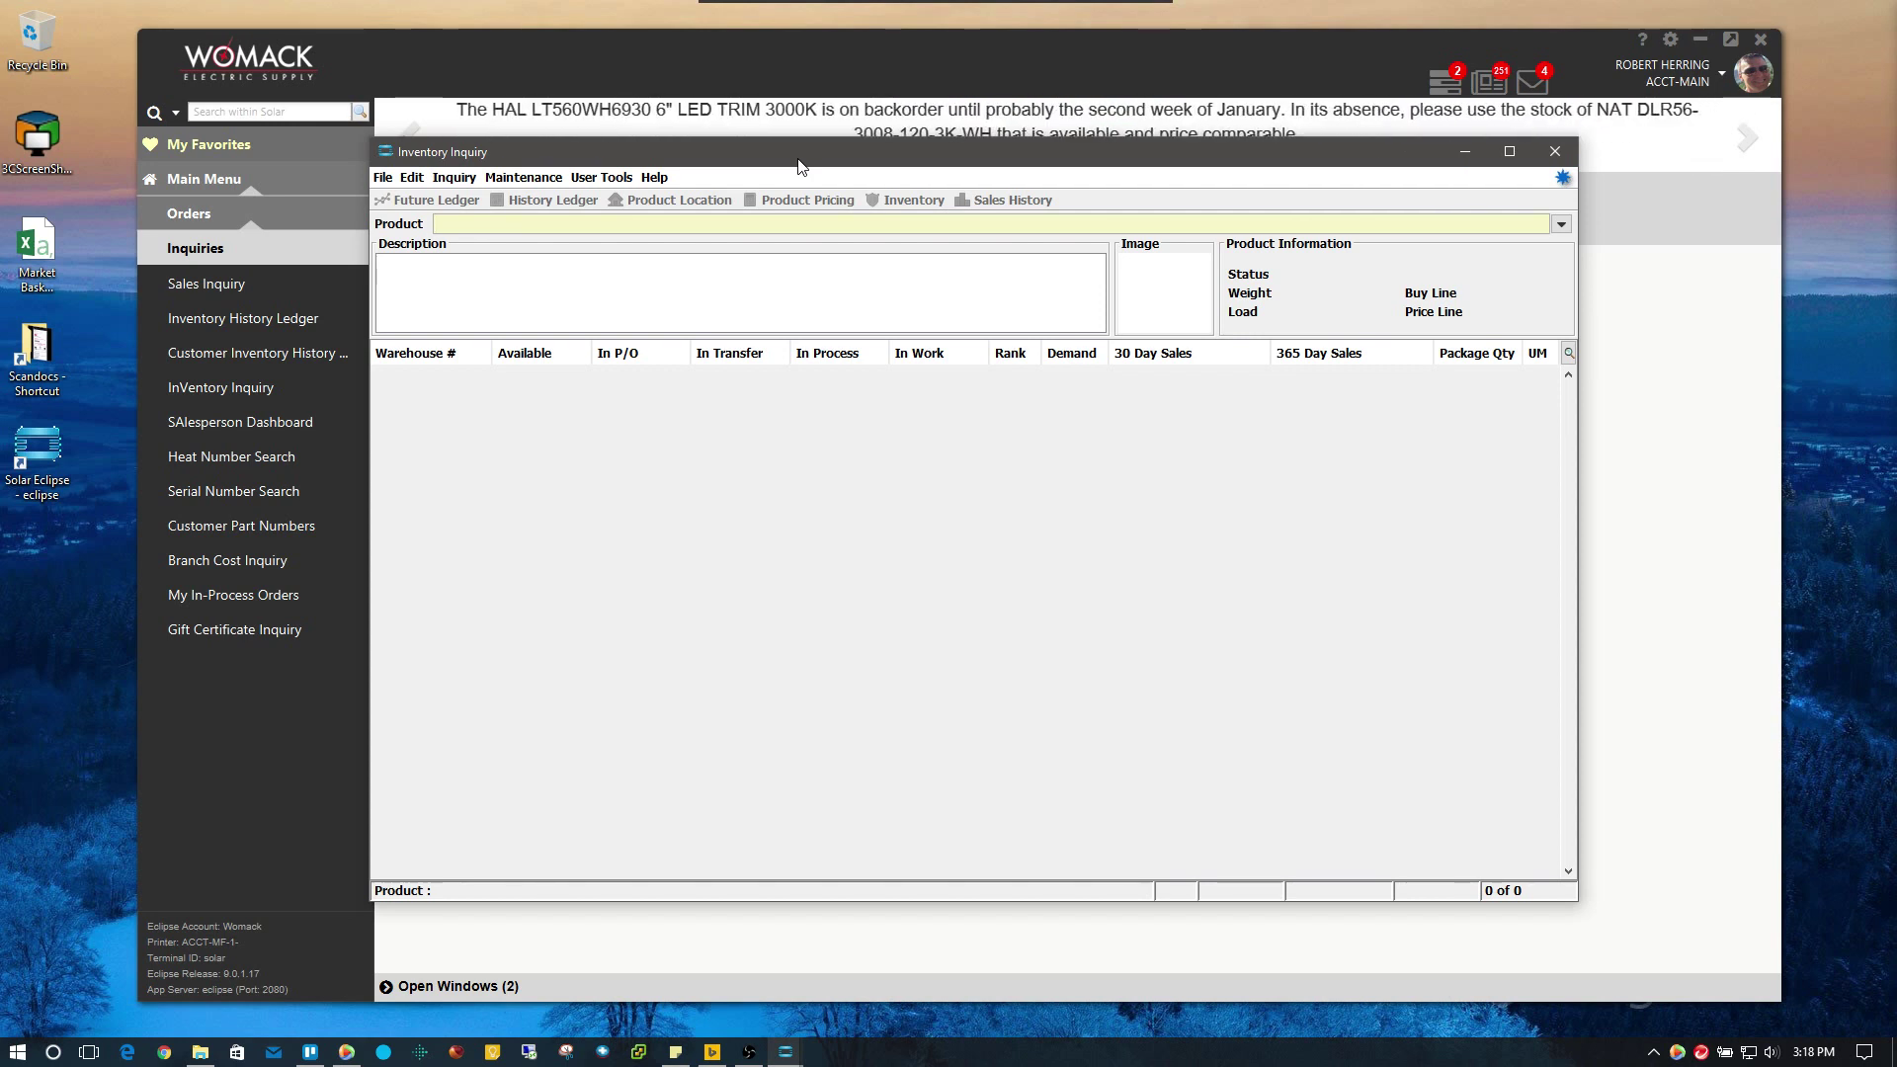
pyautogui.moveTo(798, 166)
pyautogui.mouseDown()
pyautogui.moveTo(781, 183)
pyautogui.moveTo(789, 167)
pyautogui.mouseUp()
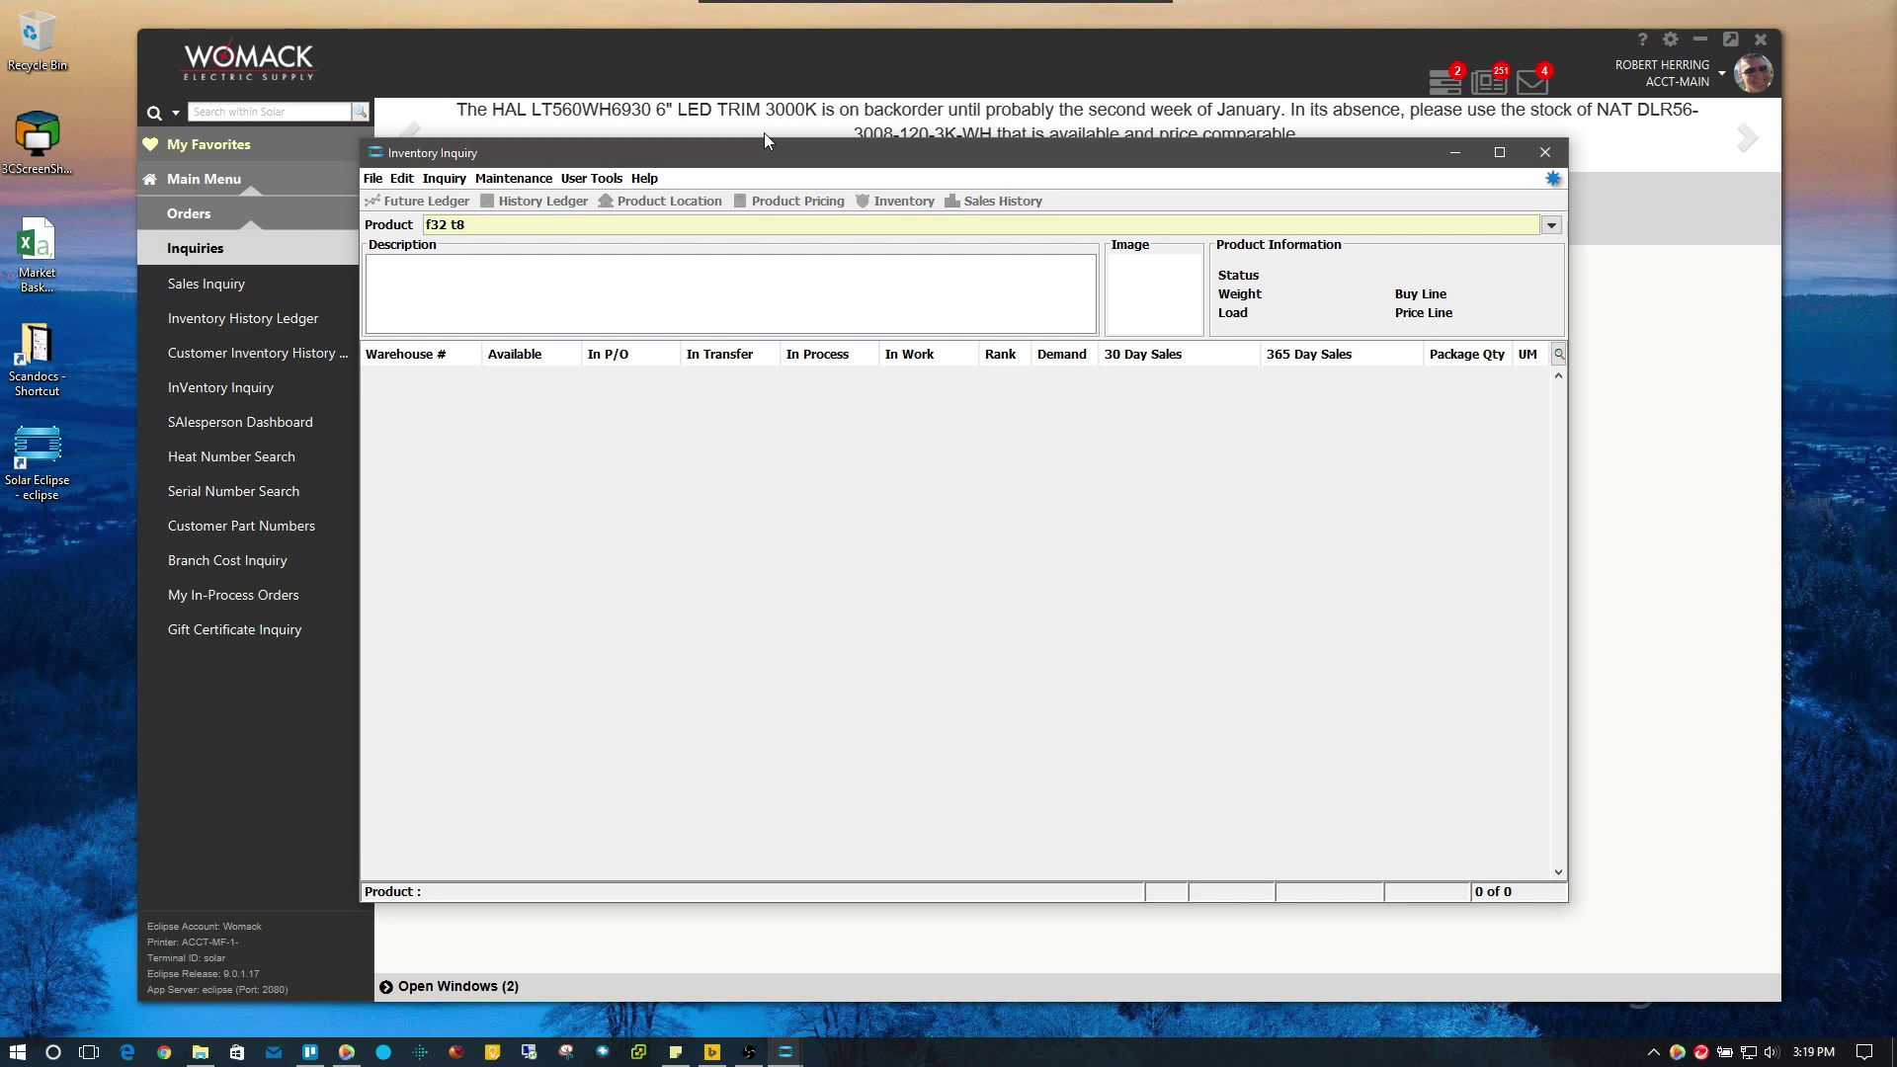
pyautogui.press('Return')
pyautogui.click(478, 367)
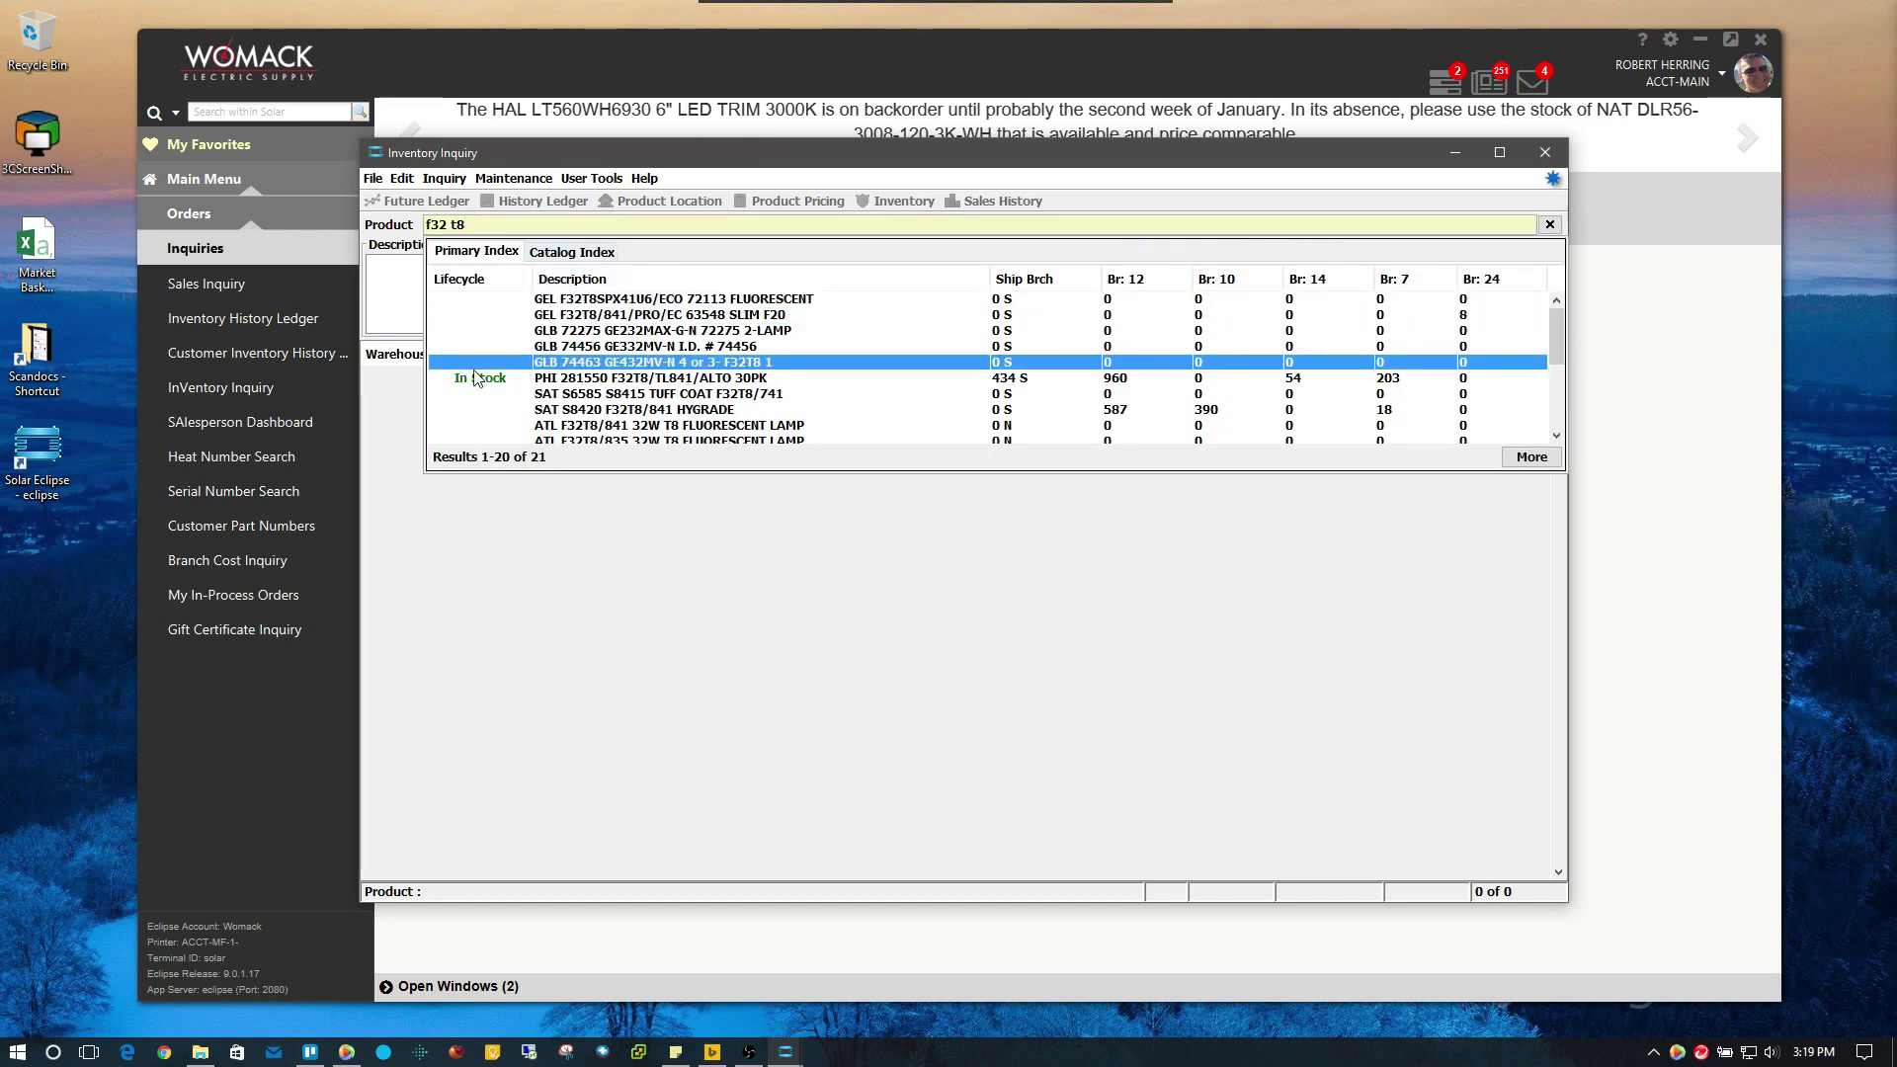
pyautogui.click(478, 377)
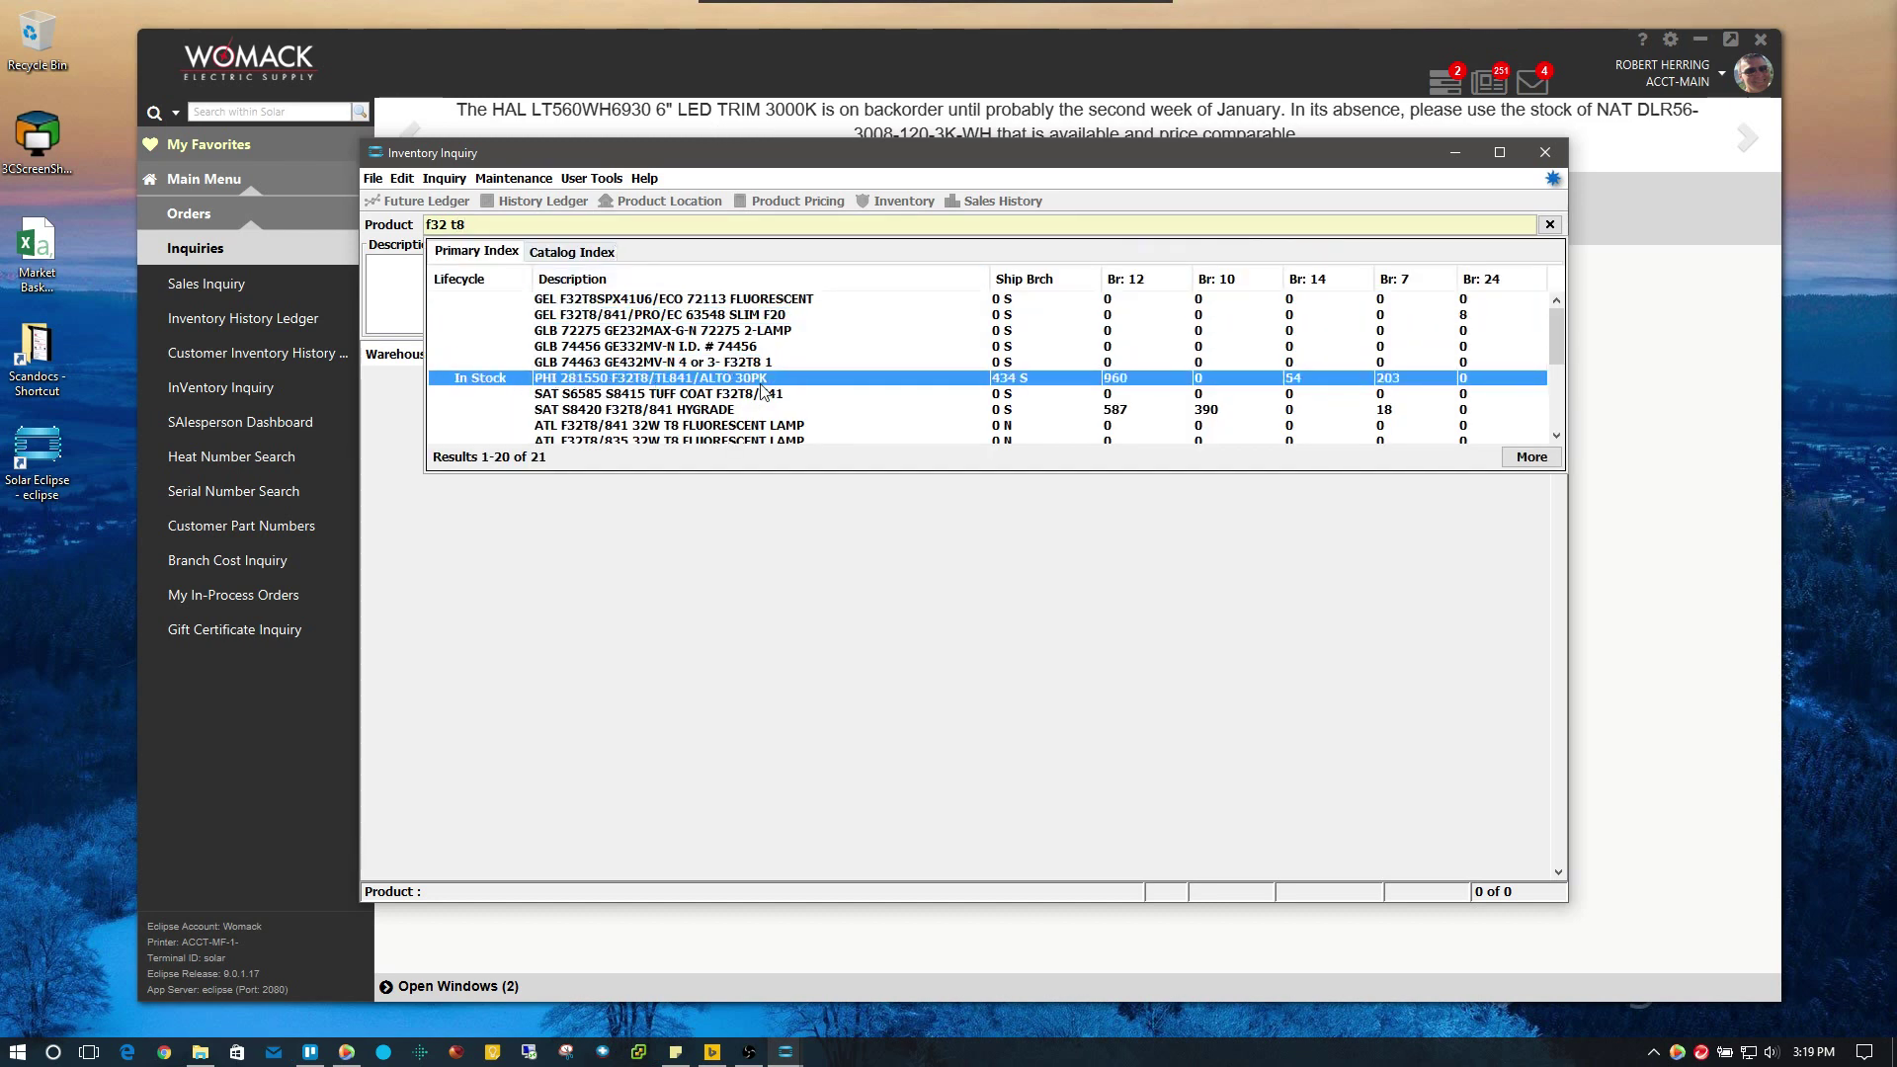
pyautogui.doubleClick(826, 386)
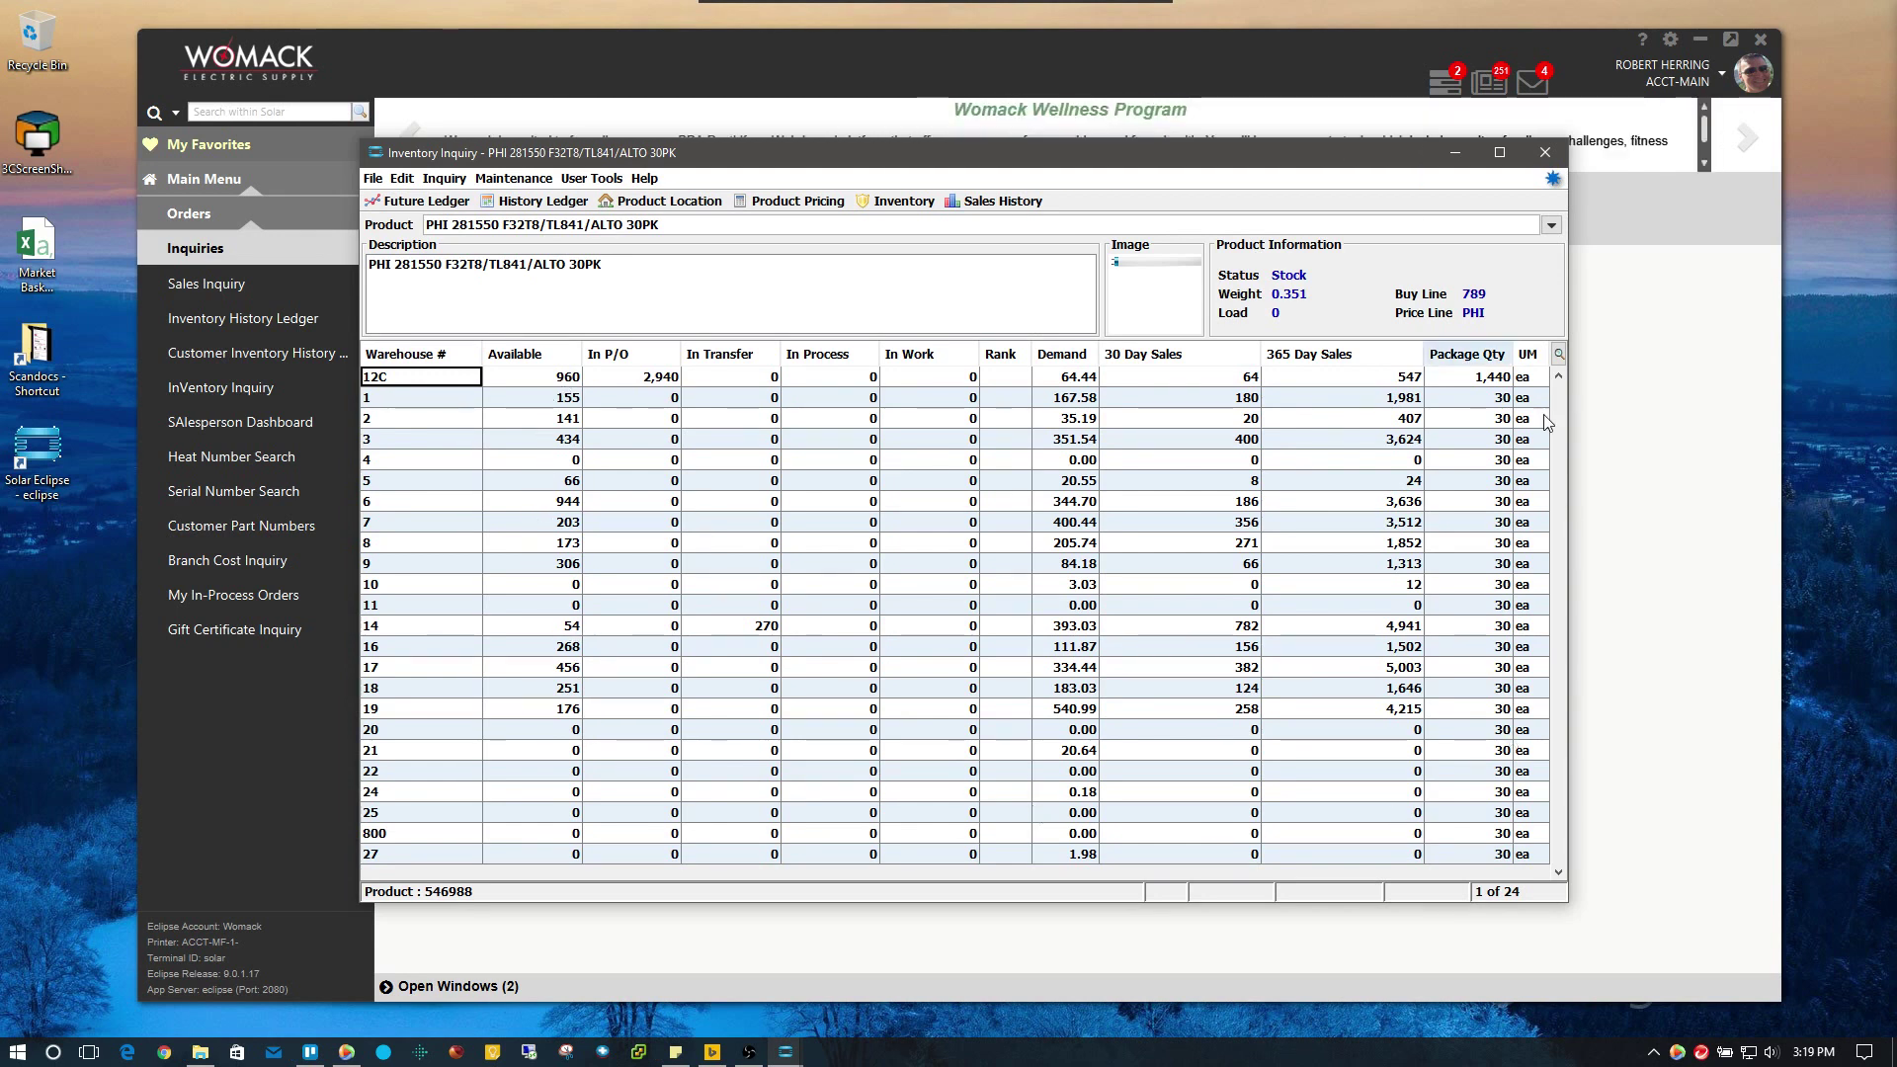
# Check warehouse quantities: warehouse 3 has 434 available; 12C has 960 available and 2,940 on order.
pyautogui.click(397, 440)
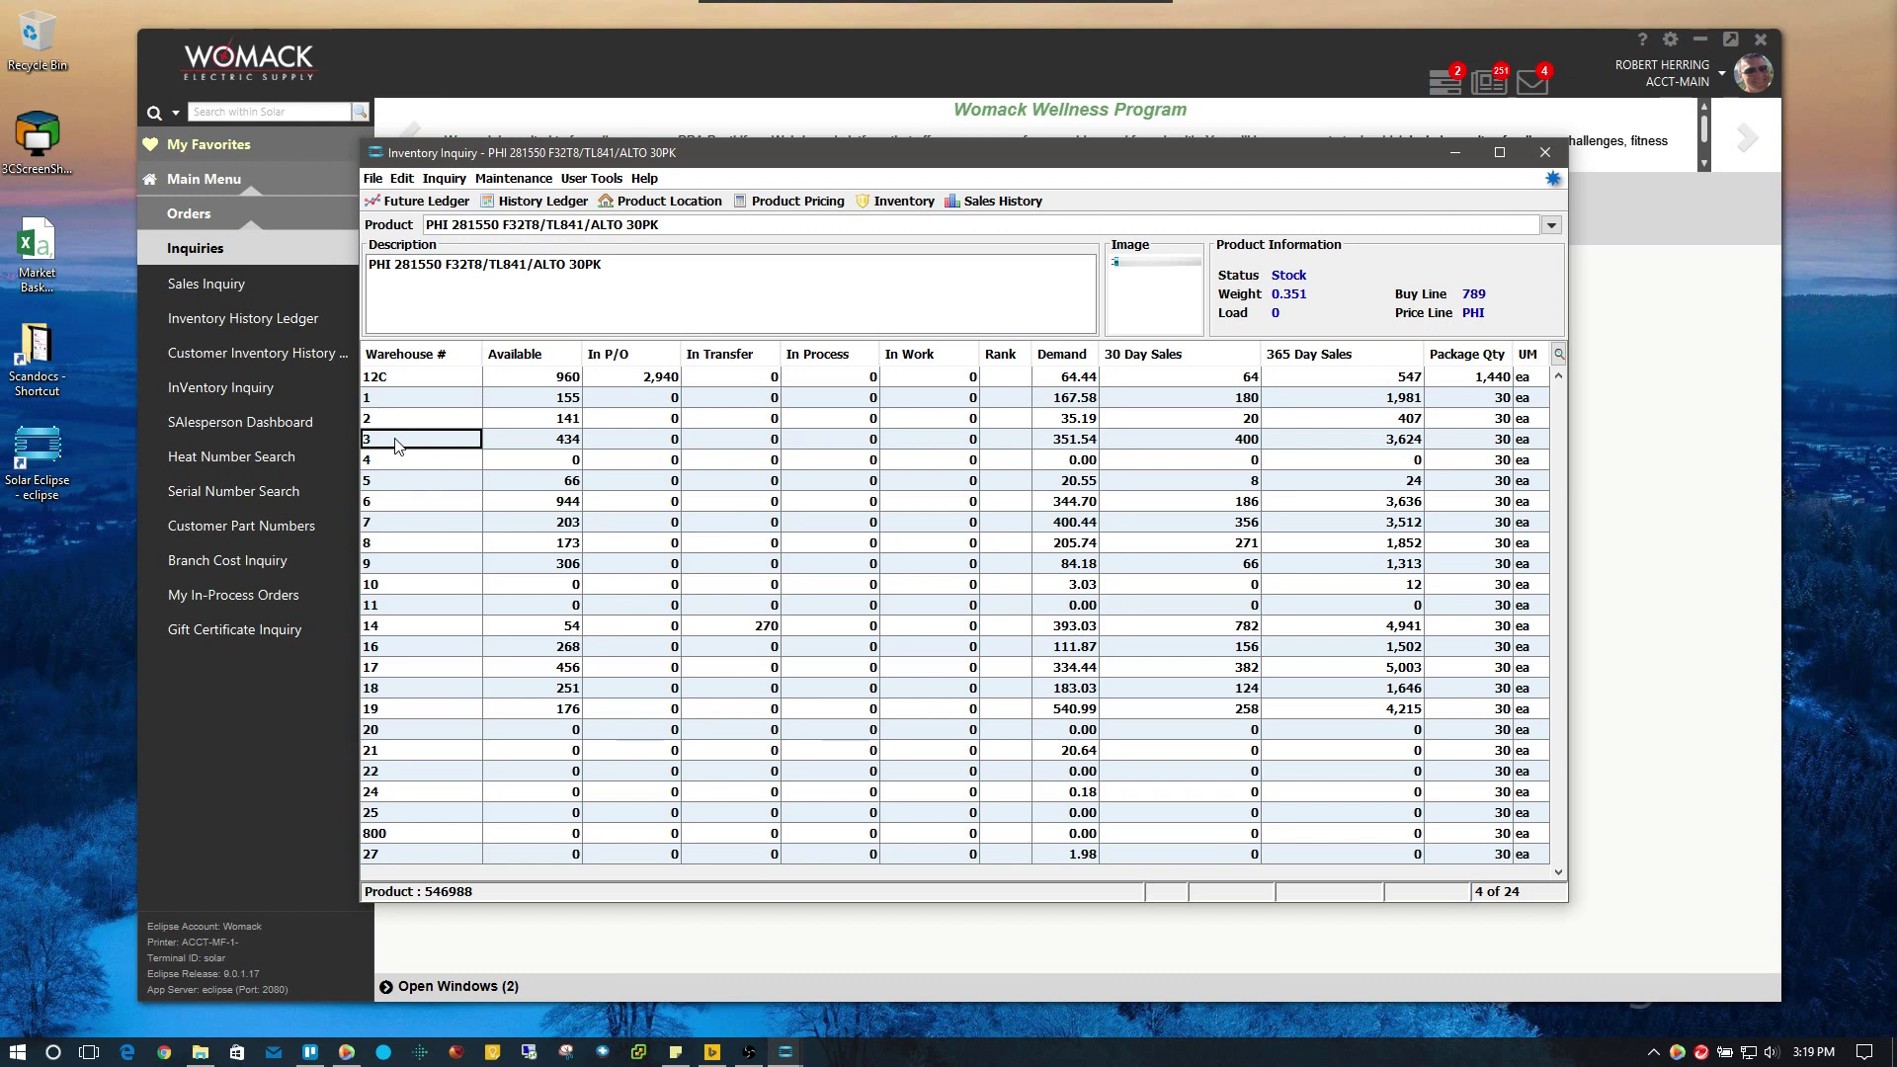
pyautogui.click(532, 446)
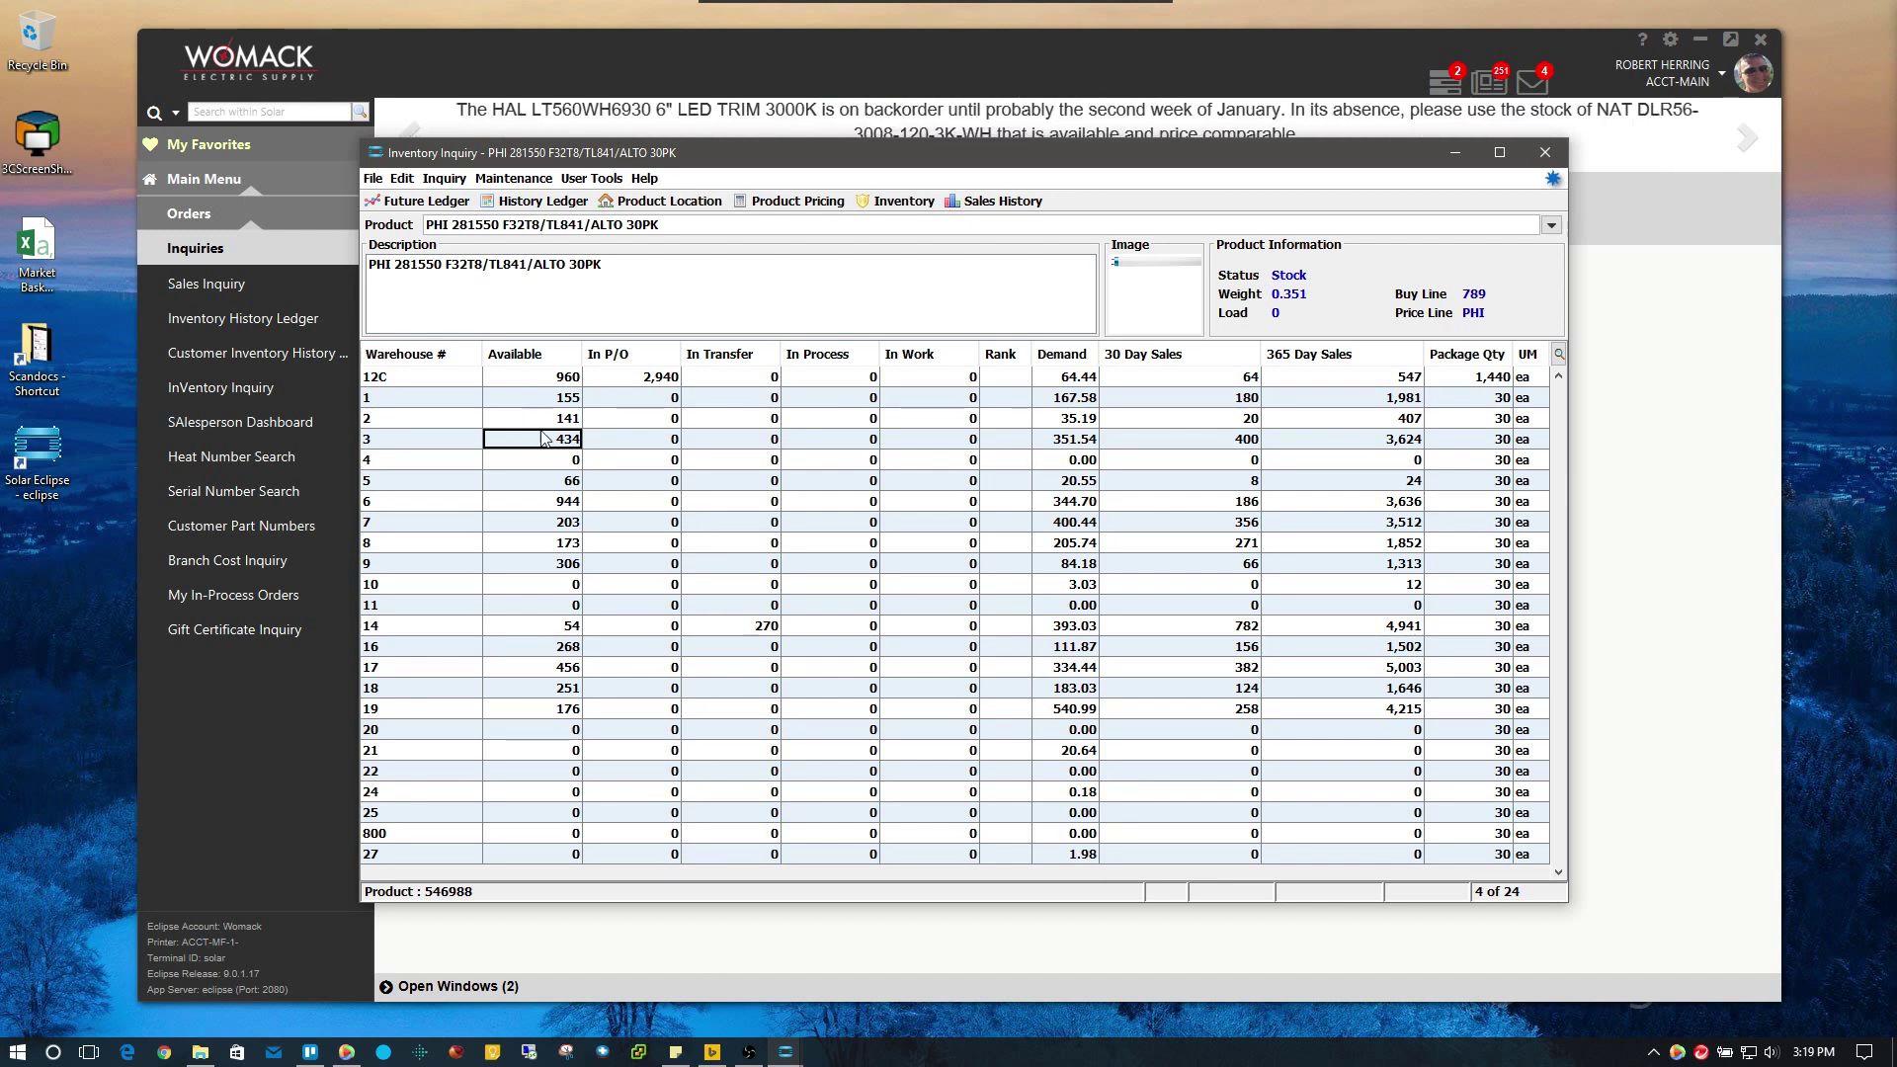
pyautogui.click(573, 381)
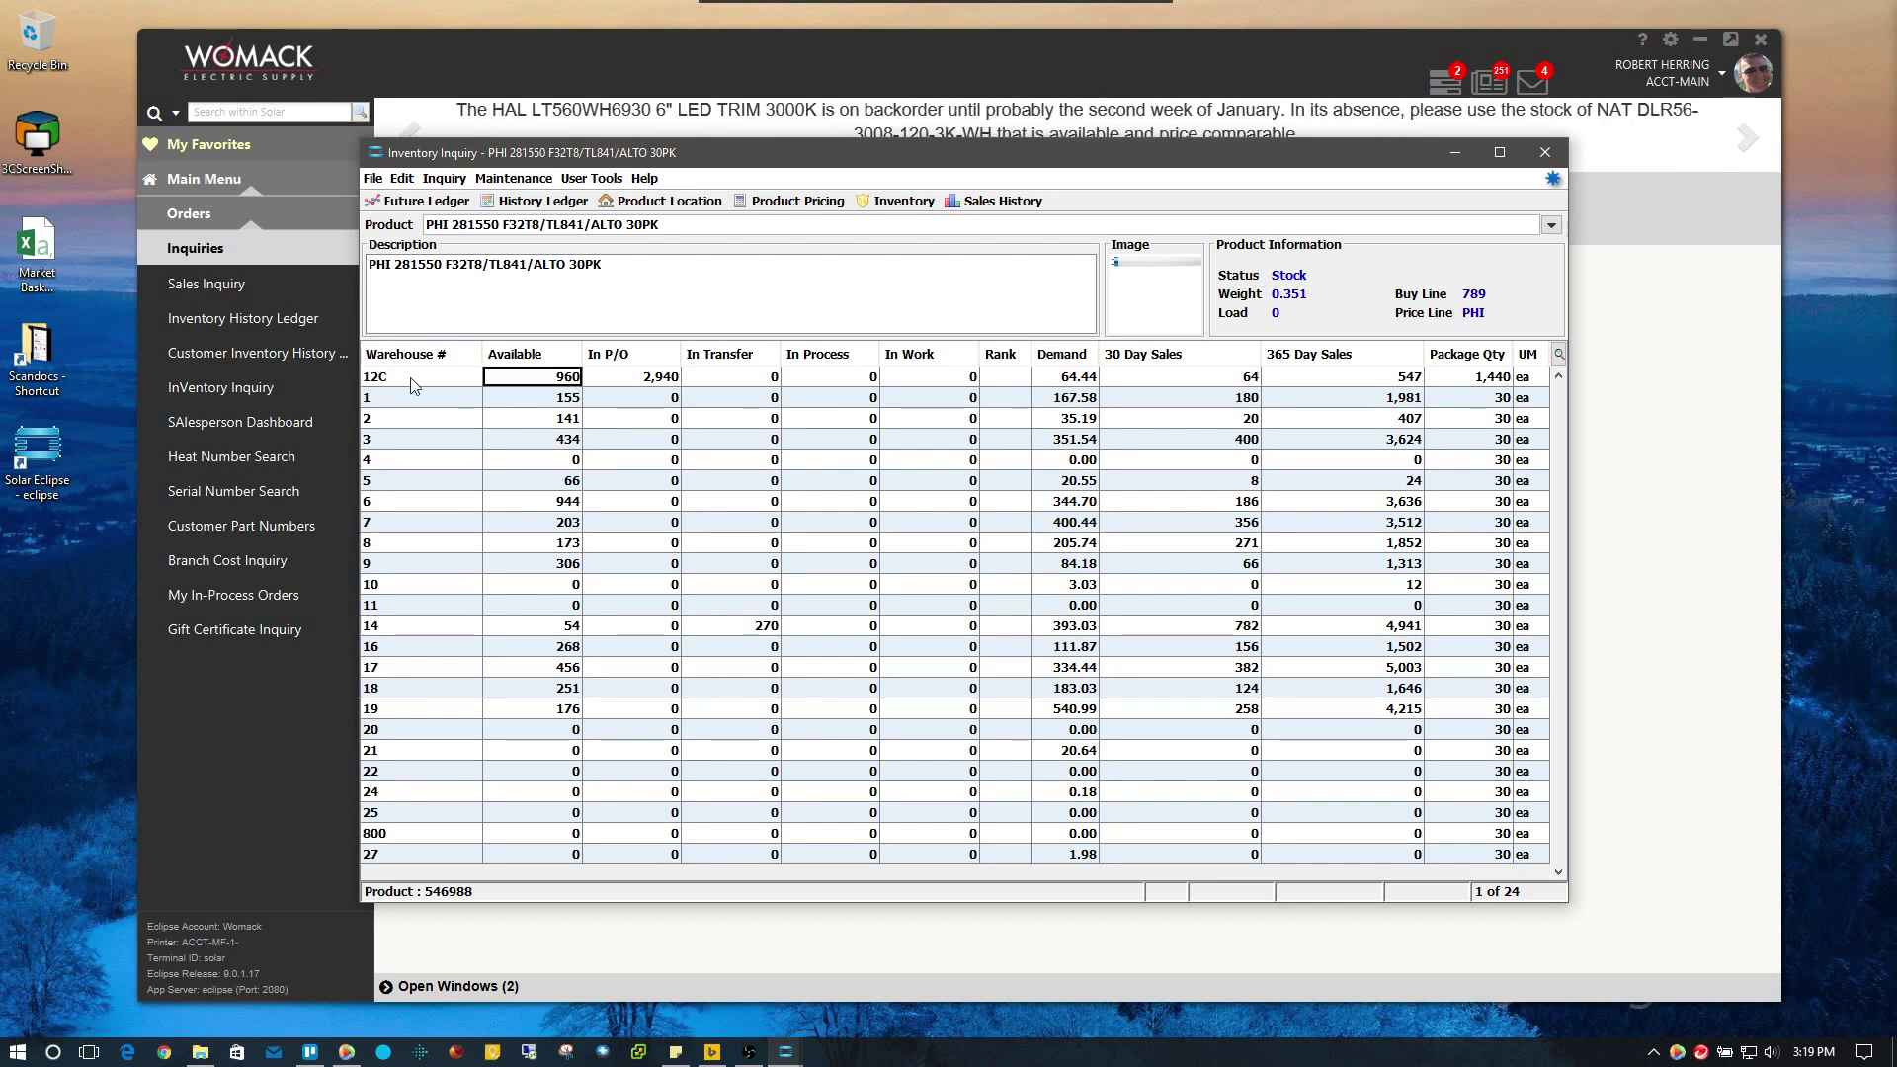
pyautogui.click(674, 381)
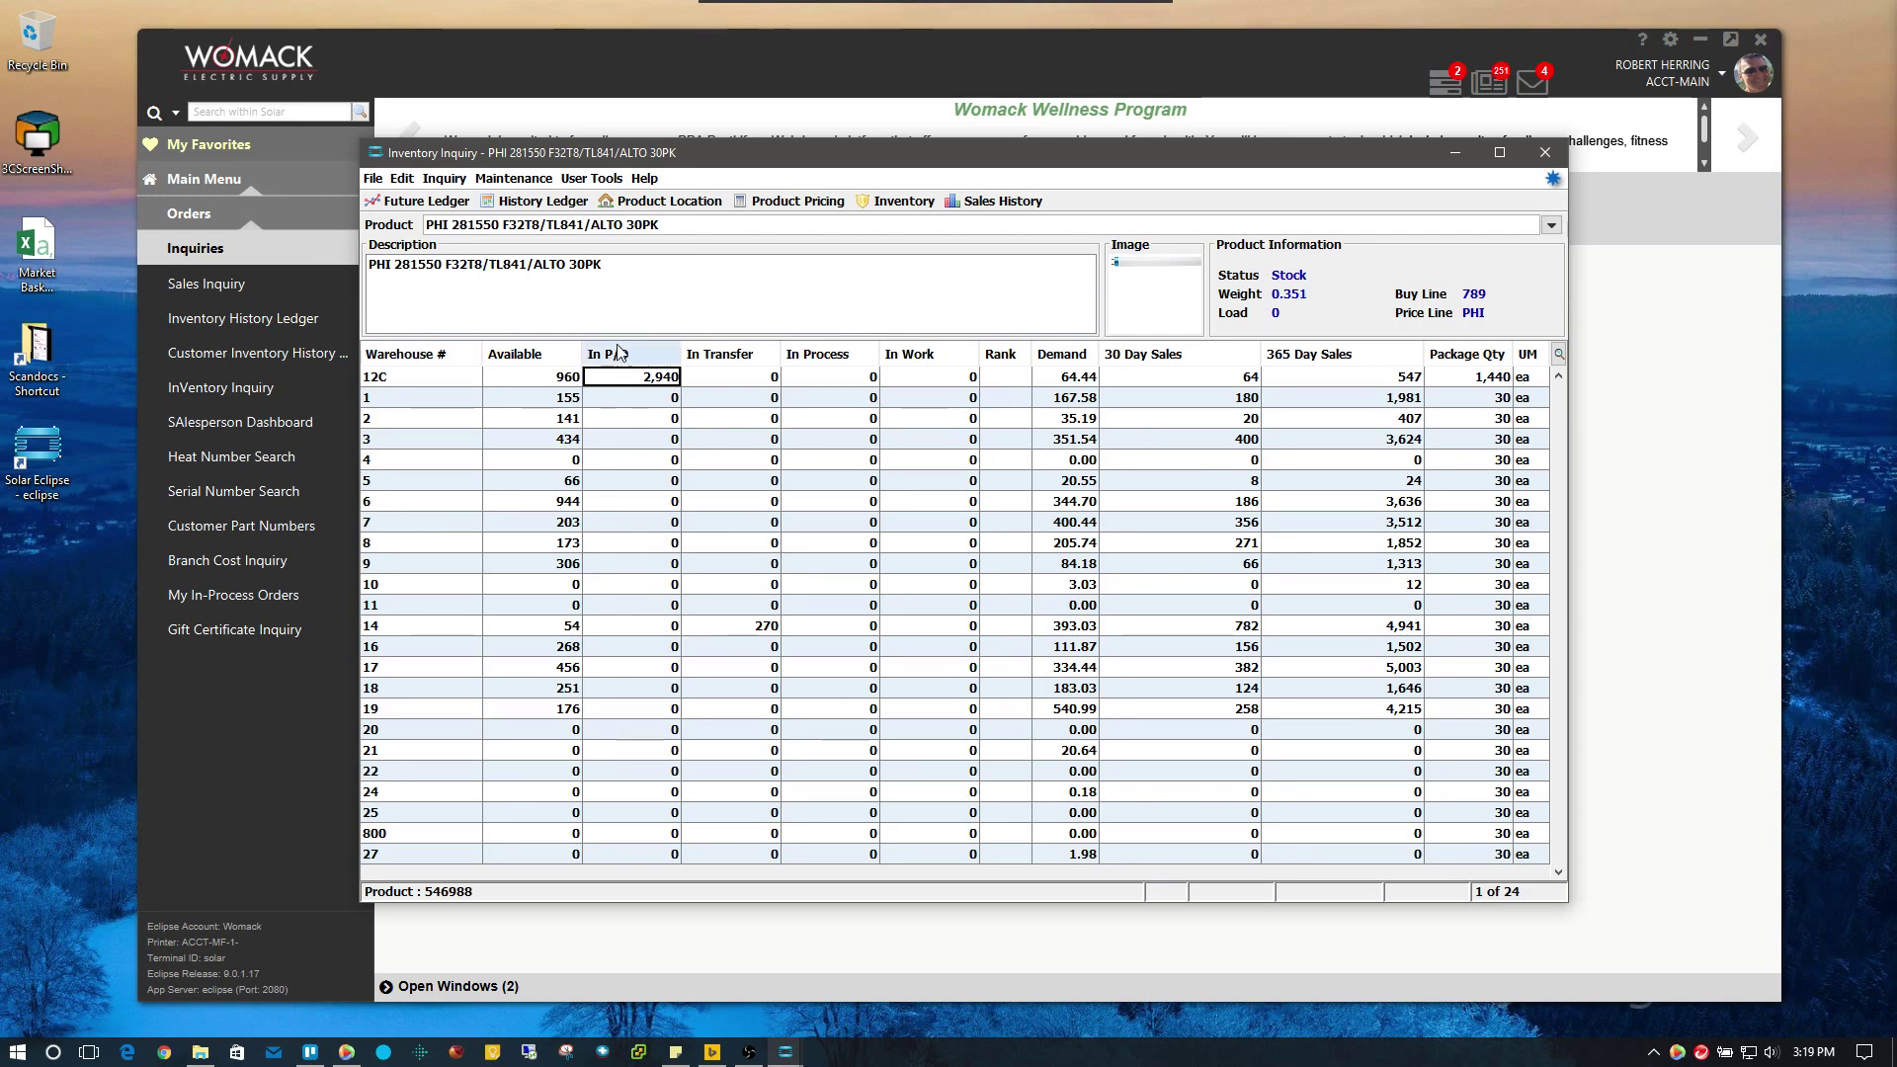
# Sort the warehouse grid by In Transfer, then by Available quantity, toggling each order.
pyautogui.click(729, 358)
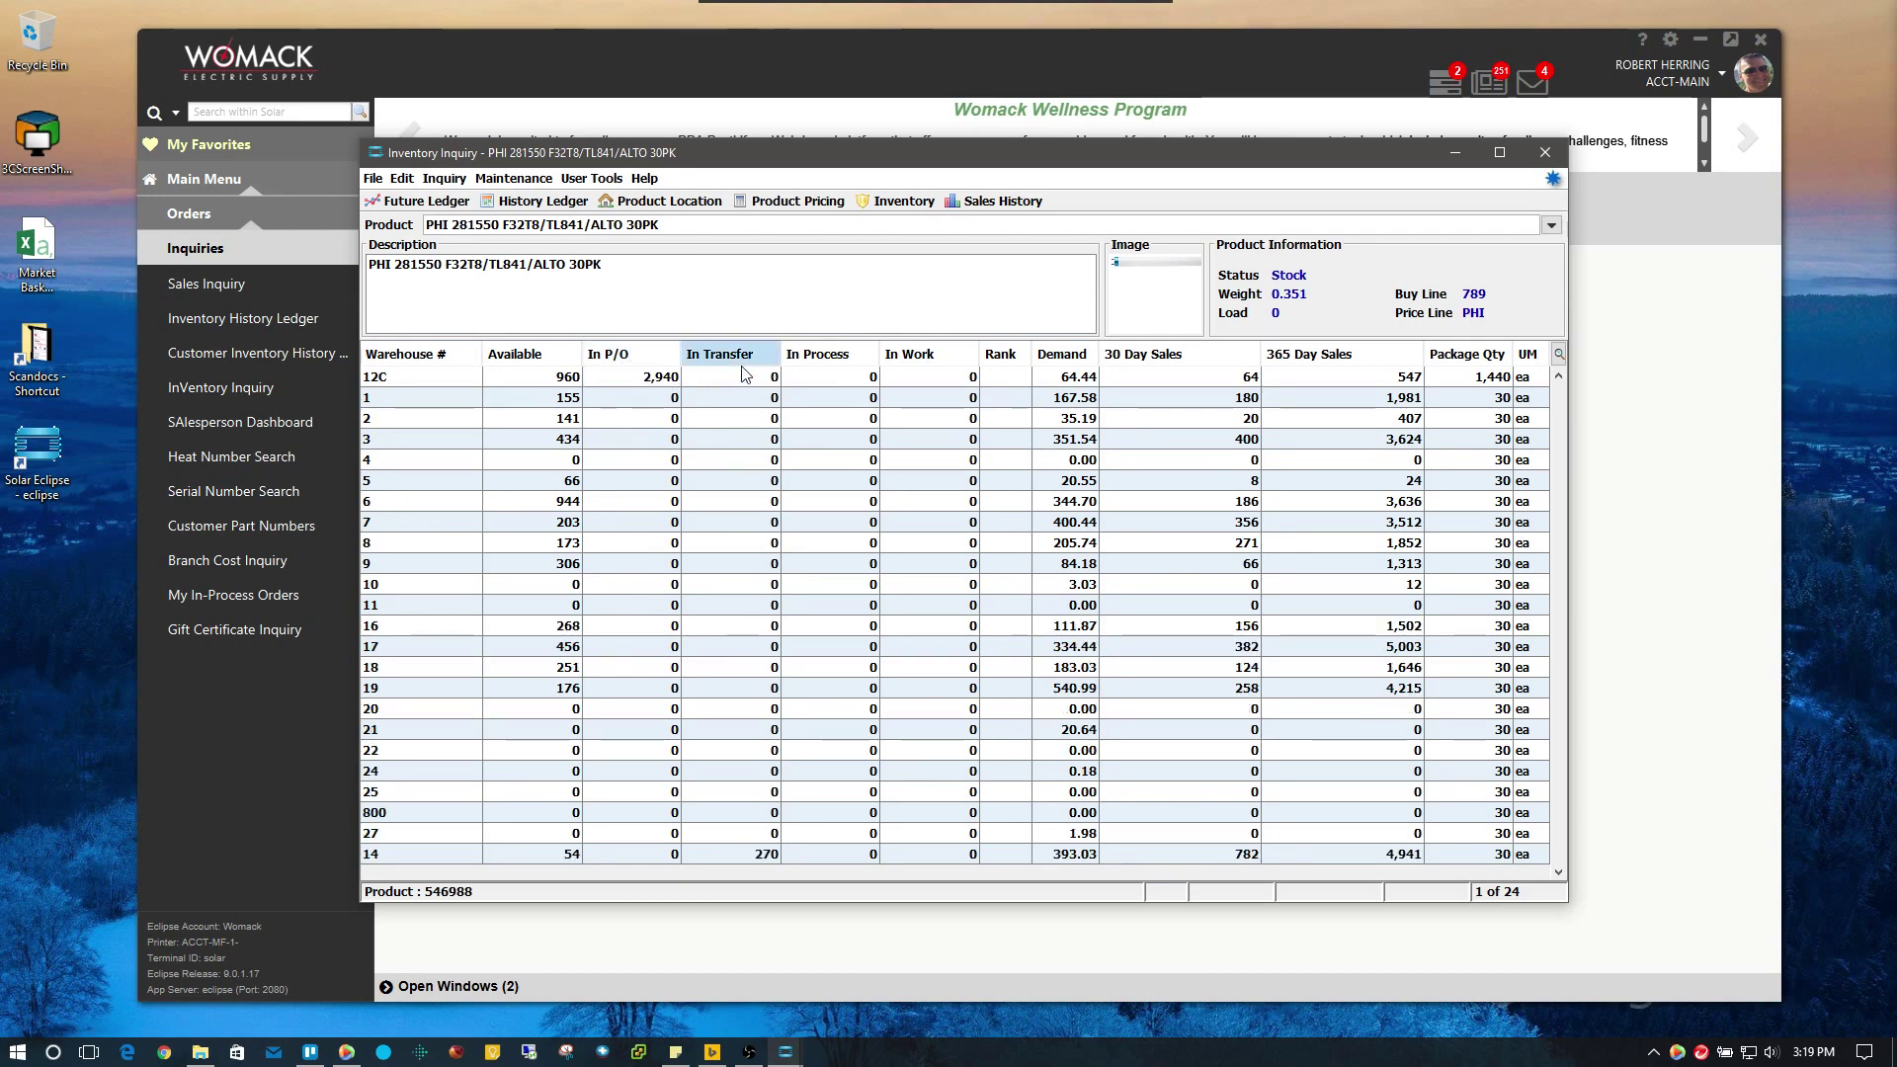
pyautogui.click(734, 357)
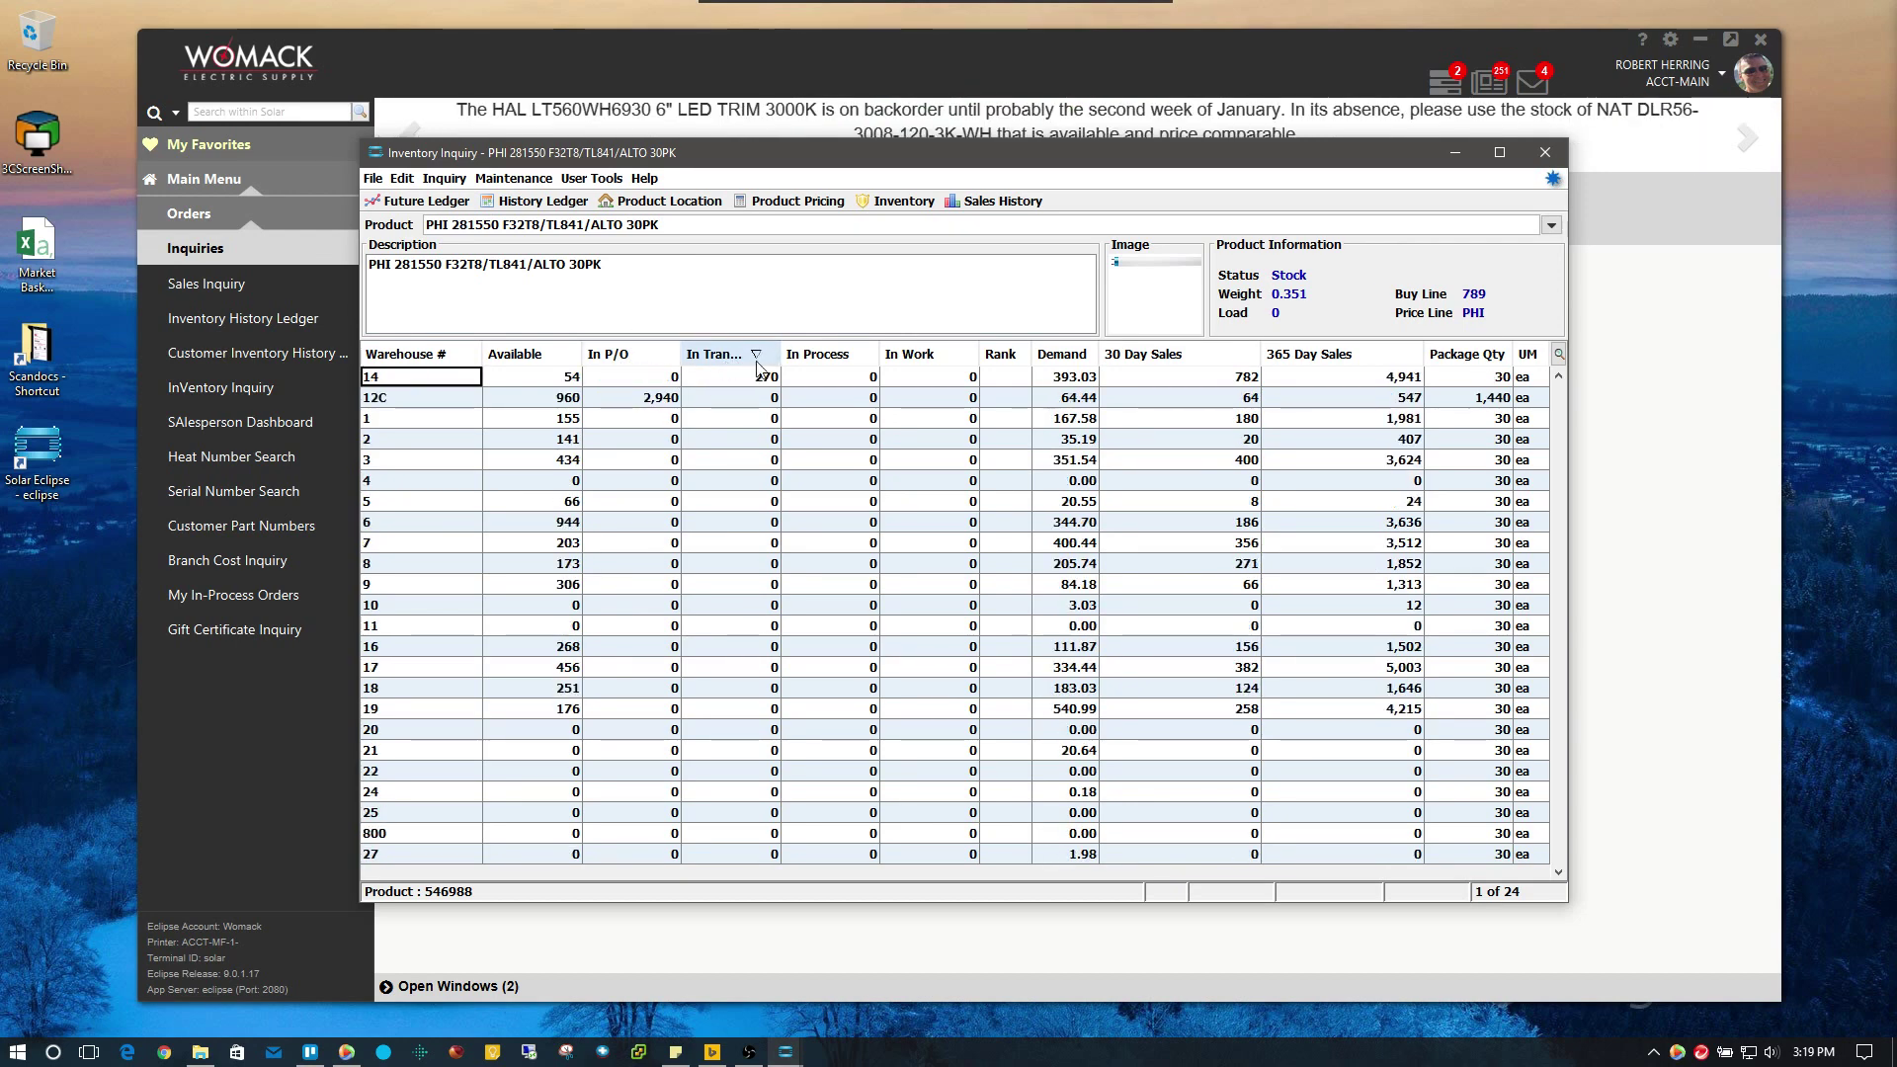
pyautogui.click(767, 380)
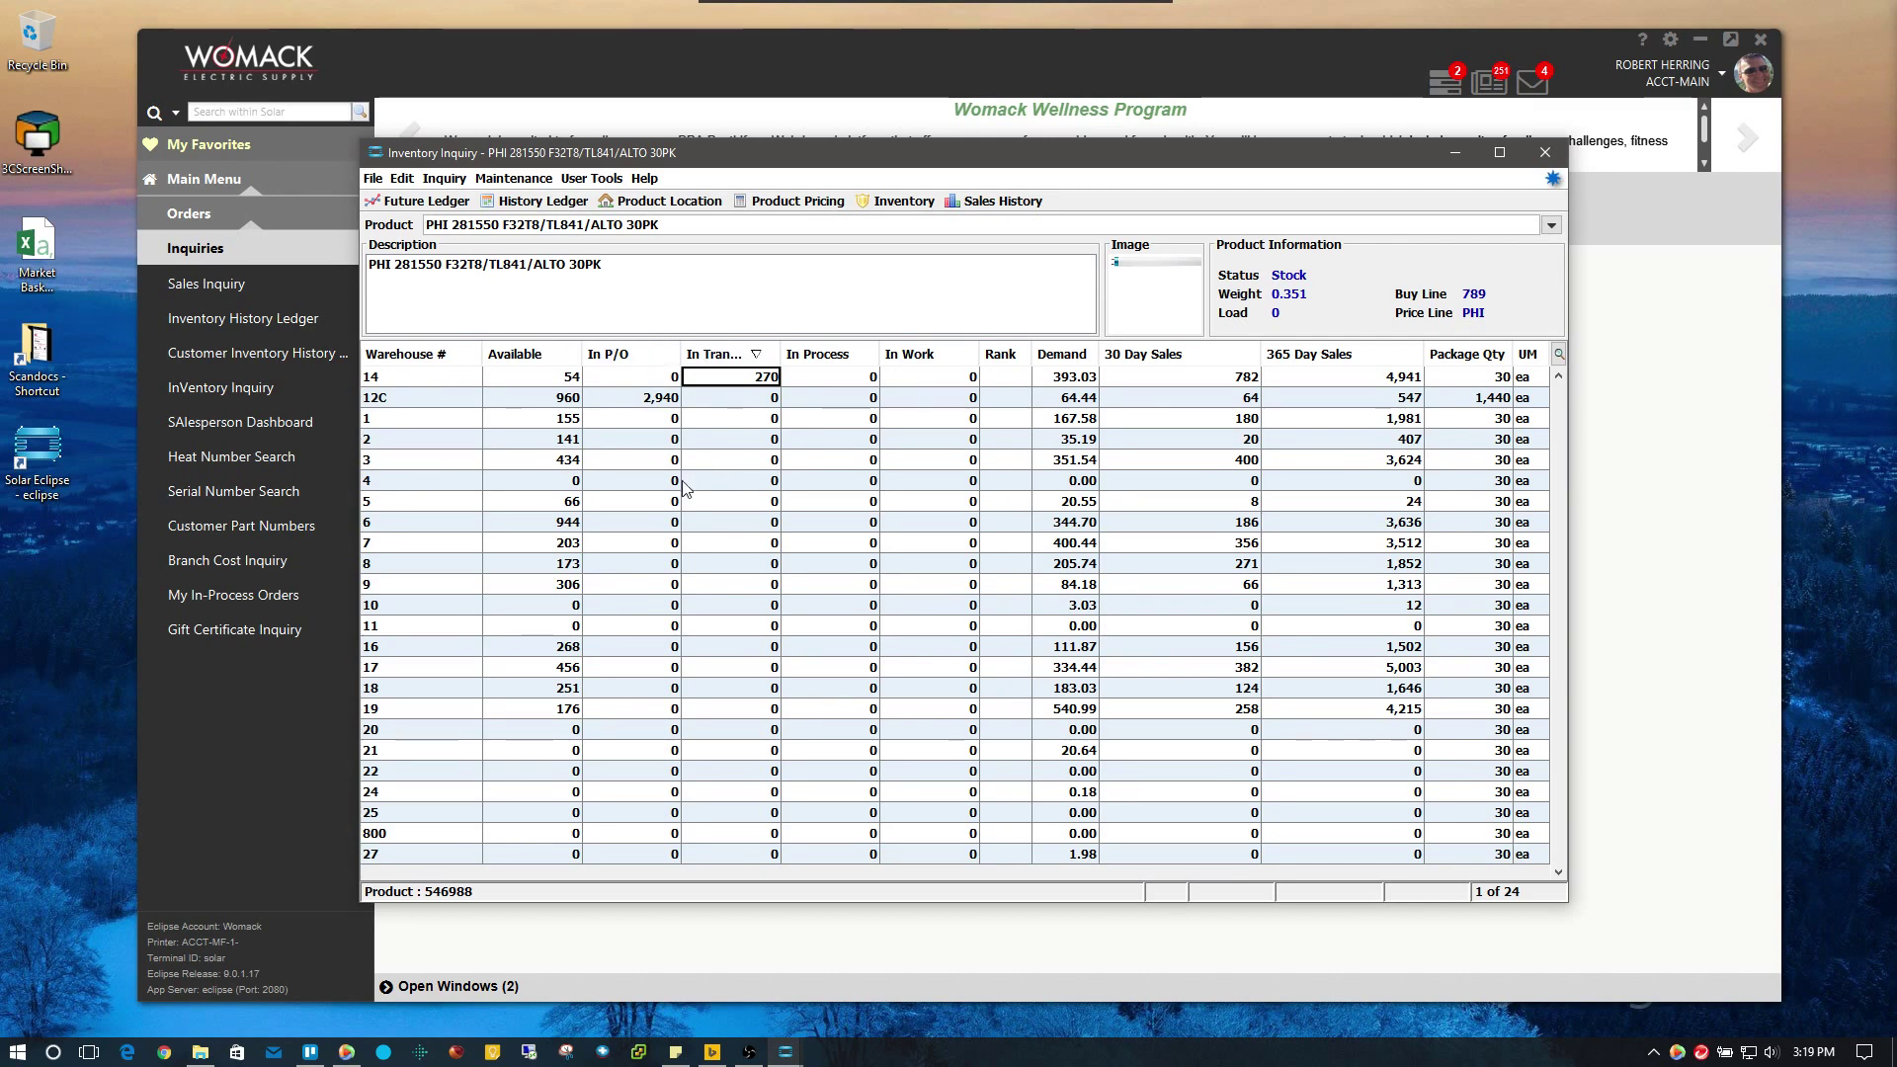
pyautogui.click(521, 353)
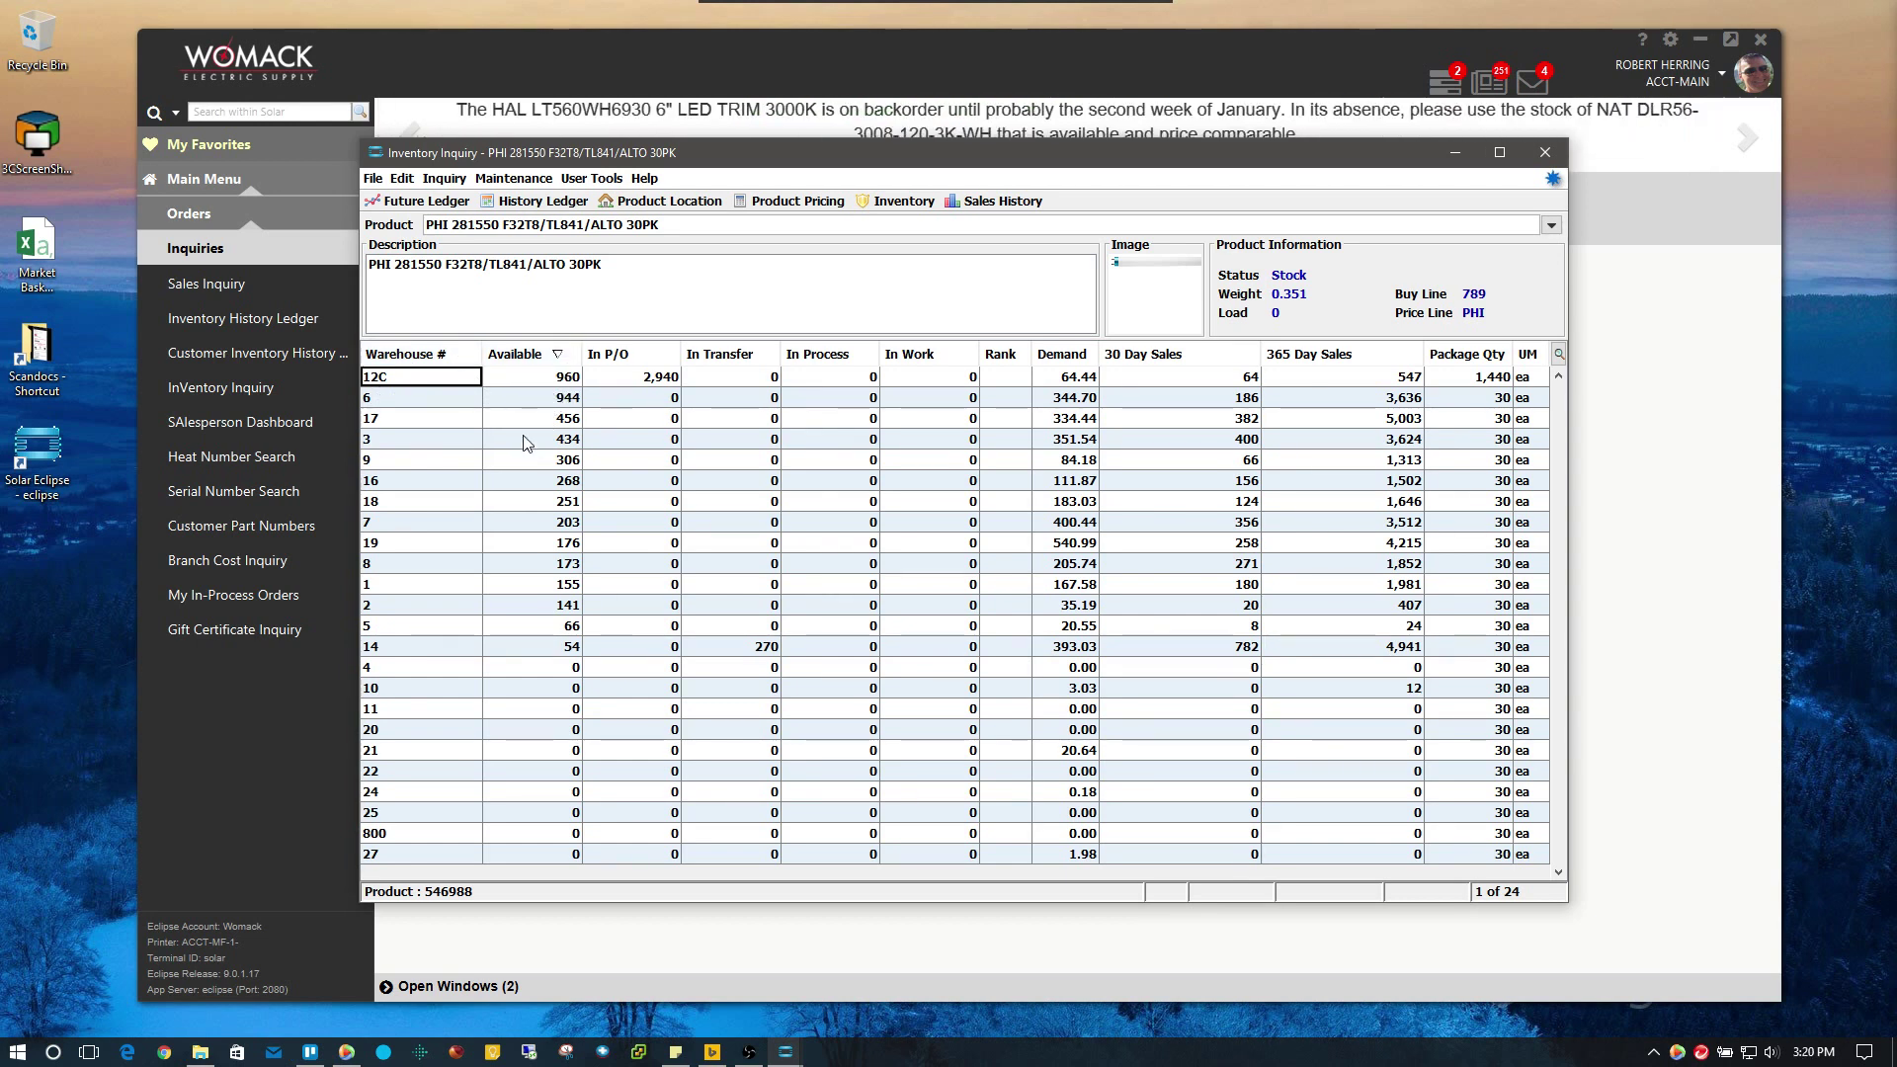
pyautogui.click(381, 443)
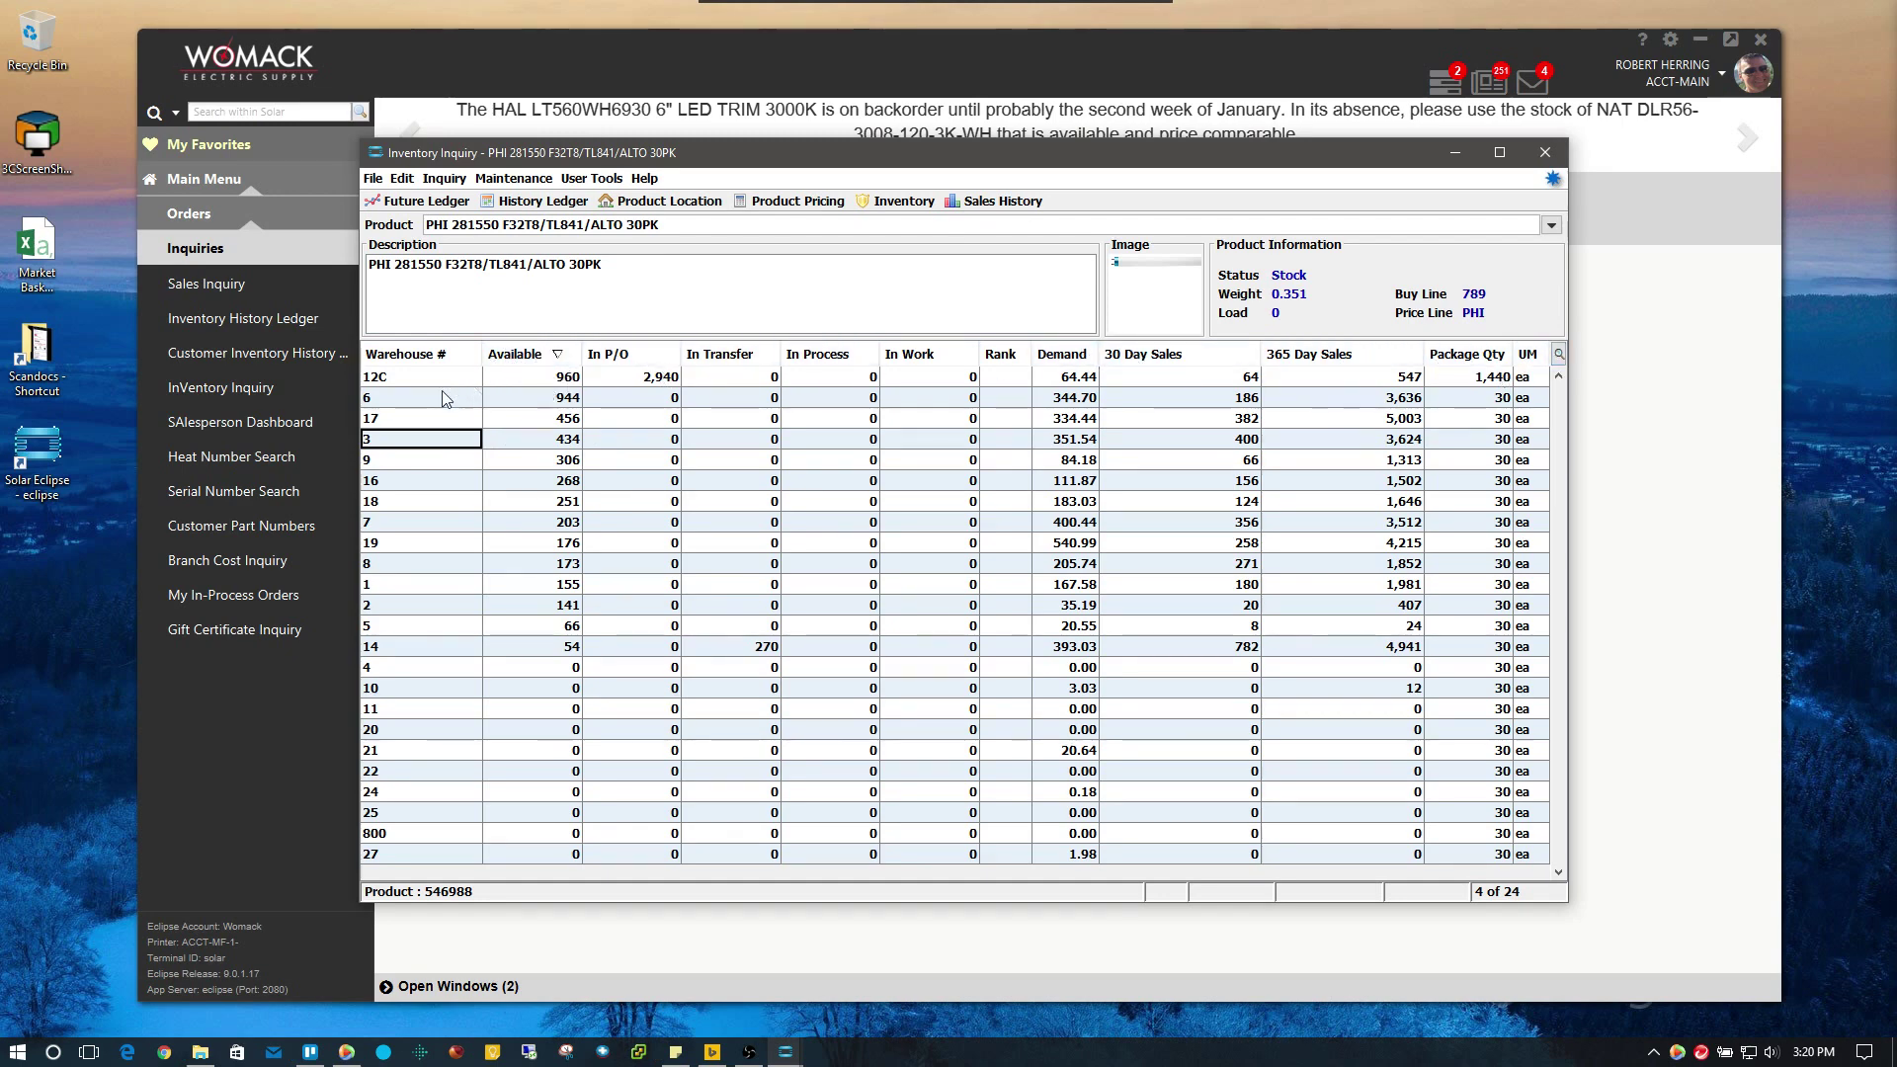
pyautogui.click(545, 359)
pyautogui.click(542, 355)
pyautogui.click(543, 356)
pyautogui.click(542, 355)
# Sort the warehouse grid ascending by Warehouse #, starting with warehouse 1 at 155 available.
pyautogui.click(447, 358)
pyautogui.click(559, 358)
pyautogui.click(465, 358)
pyautogui.click(469, 361)
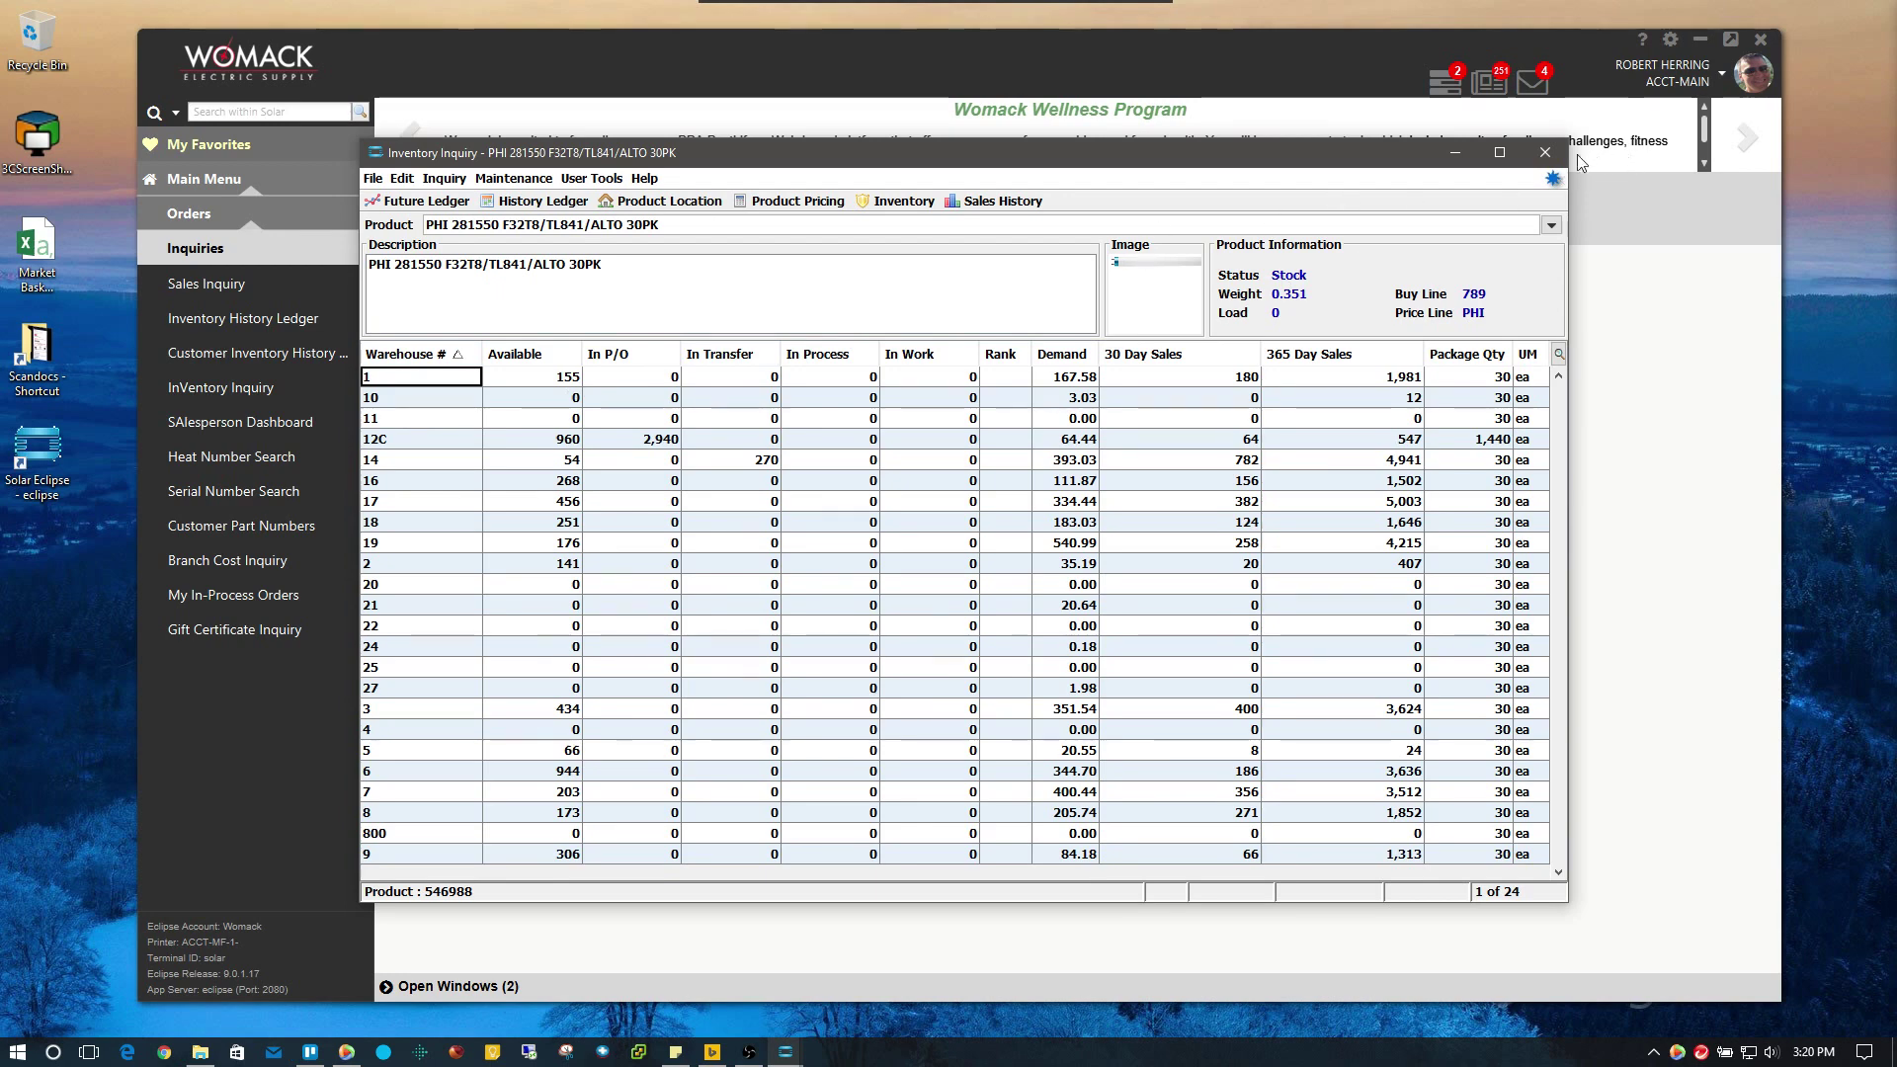
# Close and reopen Inventory Inquiry, reload PHI 281550 via 'f32 t8', and select warehouse 3's 434 available.
pyautogui.click(1549, 154)
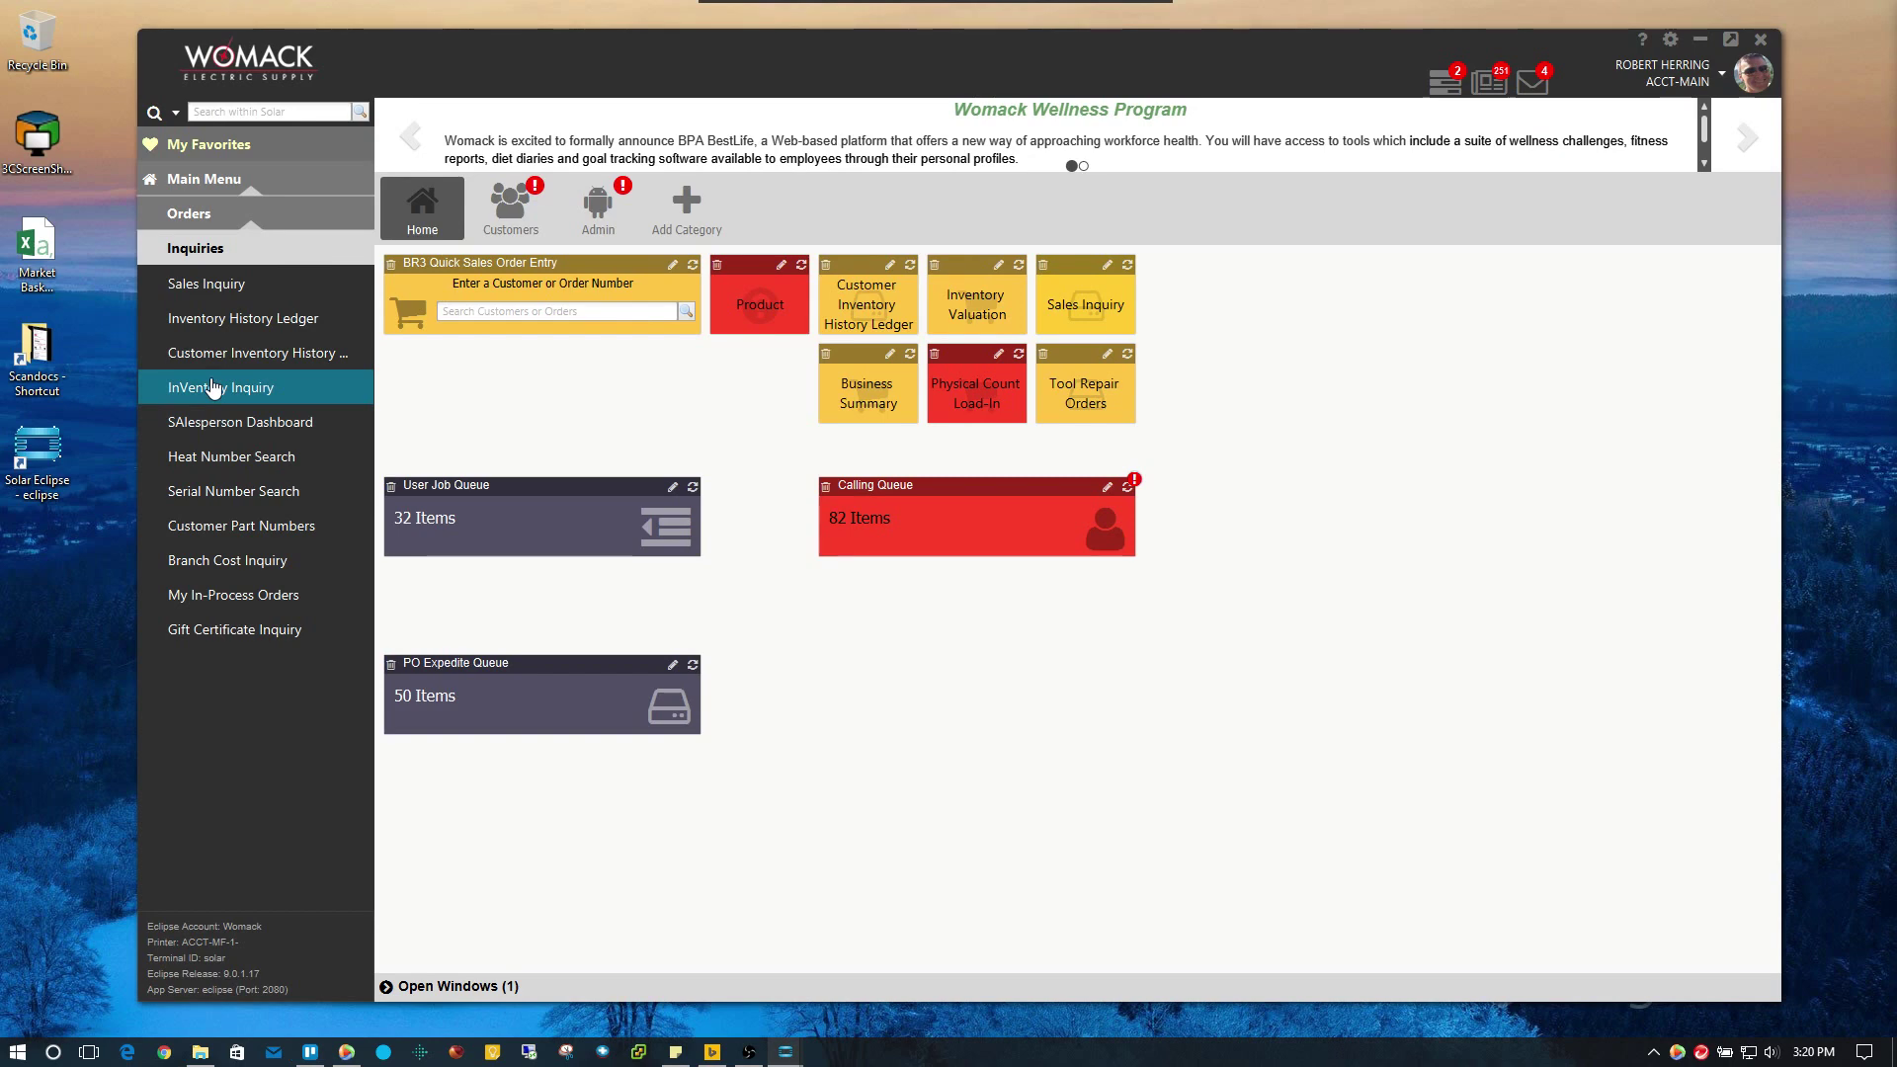
pyautogui.click(203, 387)
pyautogui.write('f32 t8')
pyautogui.press('Return')
pyautogui.doubleClick(600, 373)
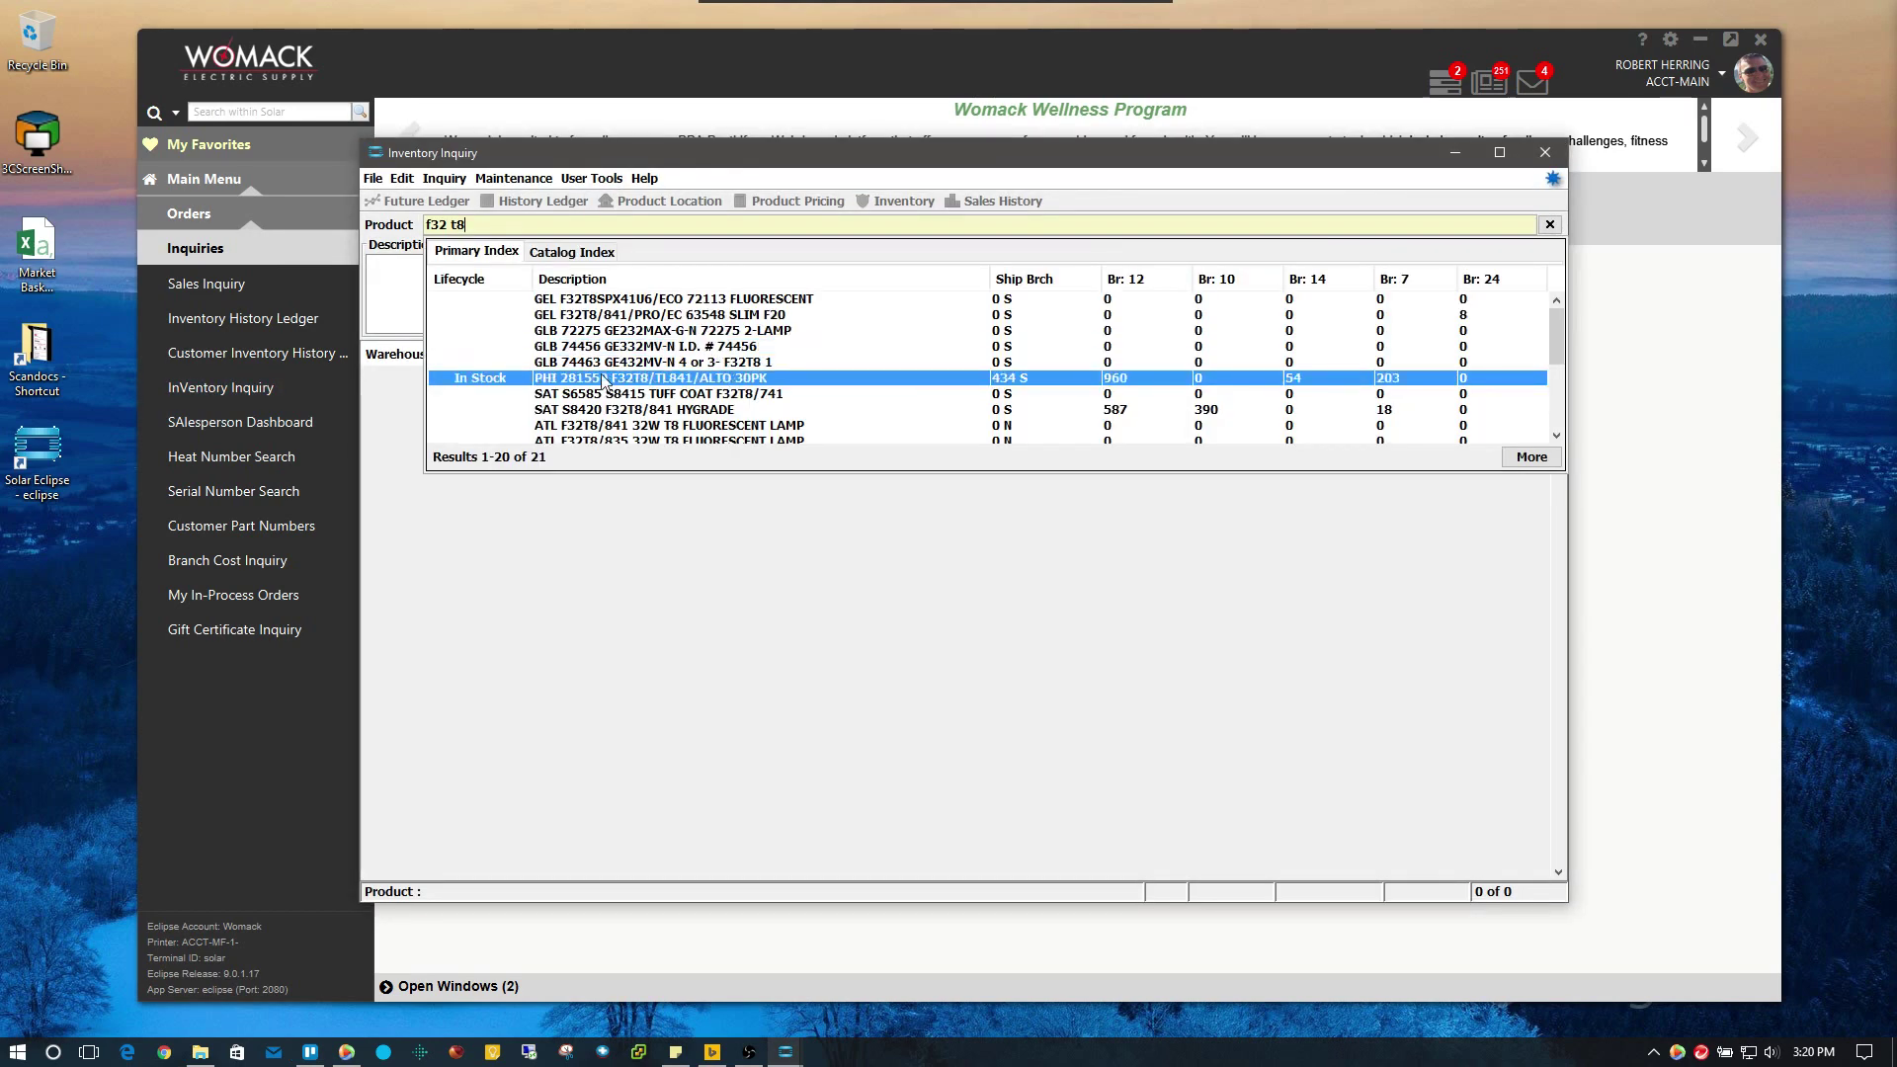
pyautogui.click(604, 439)
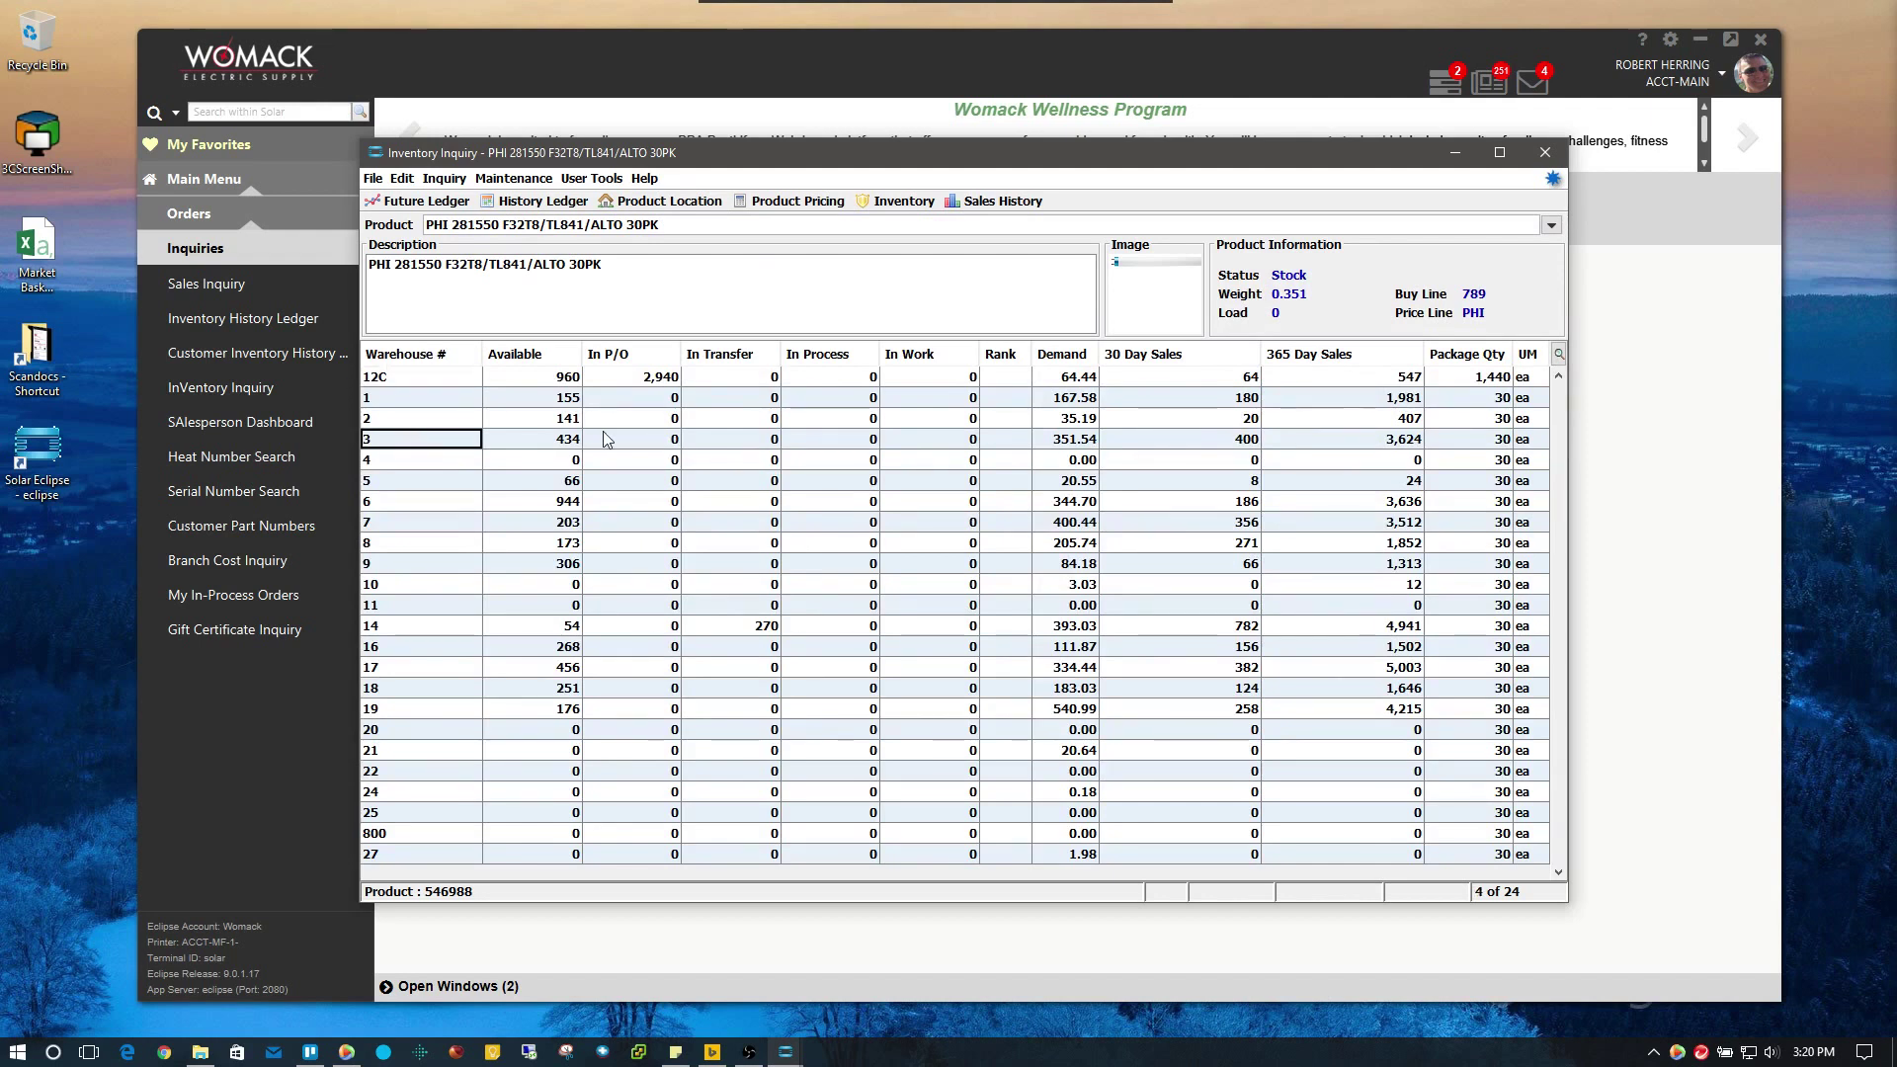
pyautogui.click(567, 441)
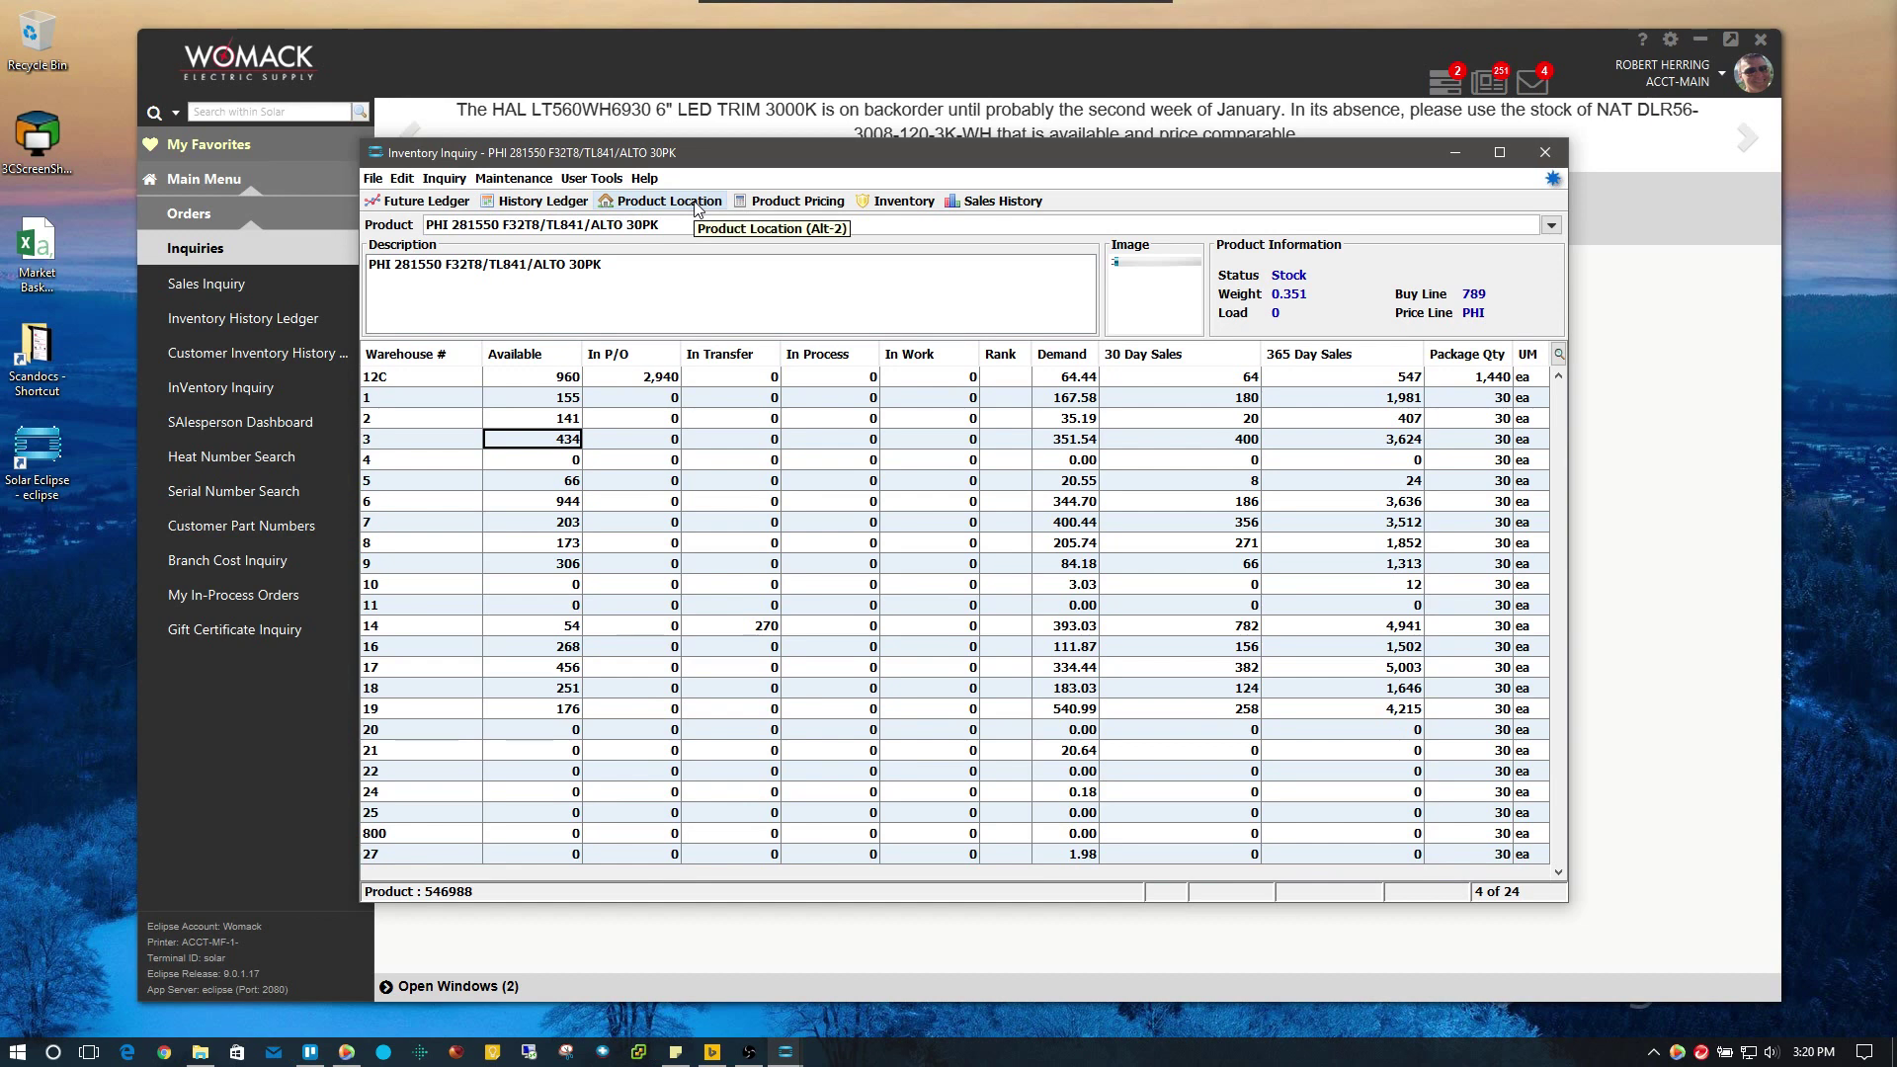
# Open Product Location Maintenance for the PHI 281550 lamp from the inquiry's options.
pyautogui.click(445, 182)
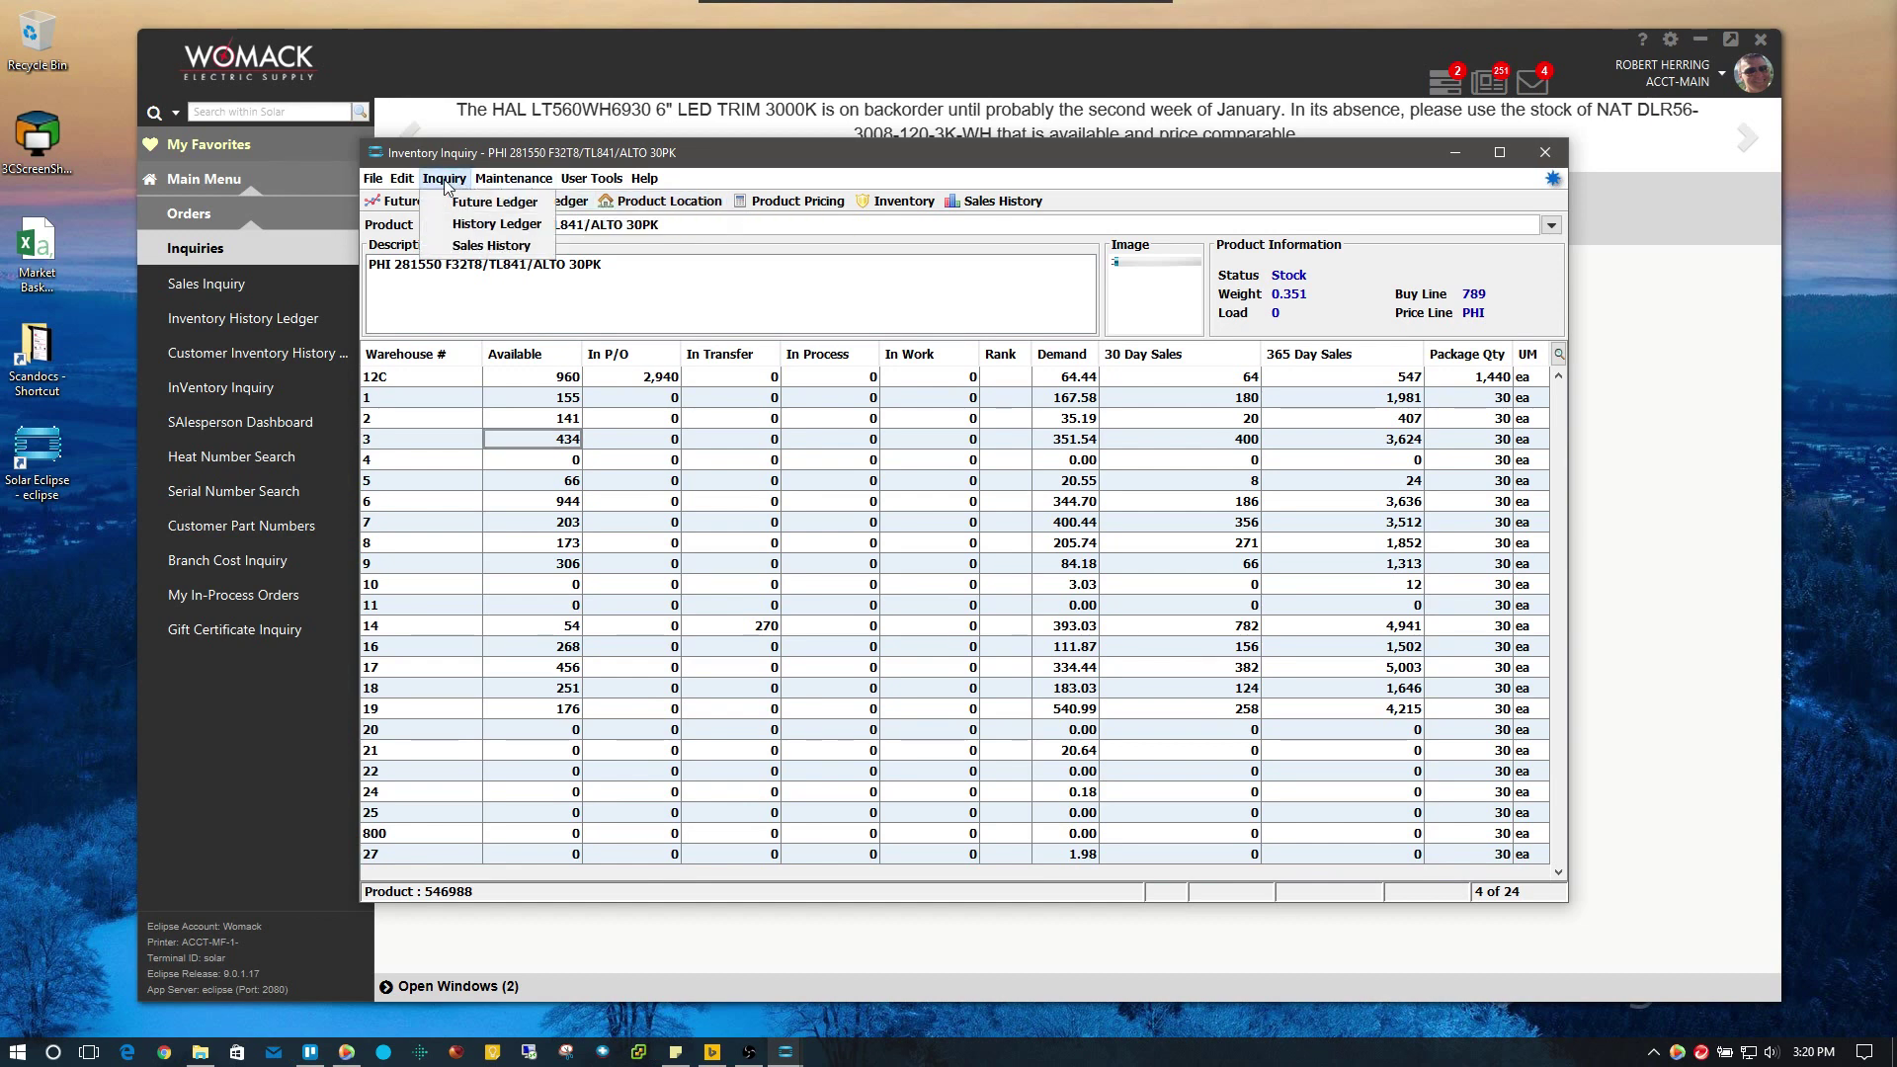
pyautogui.moveTo(486, 181)
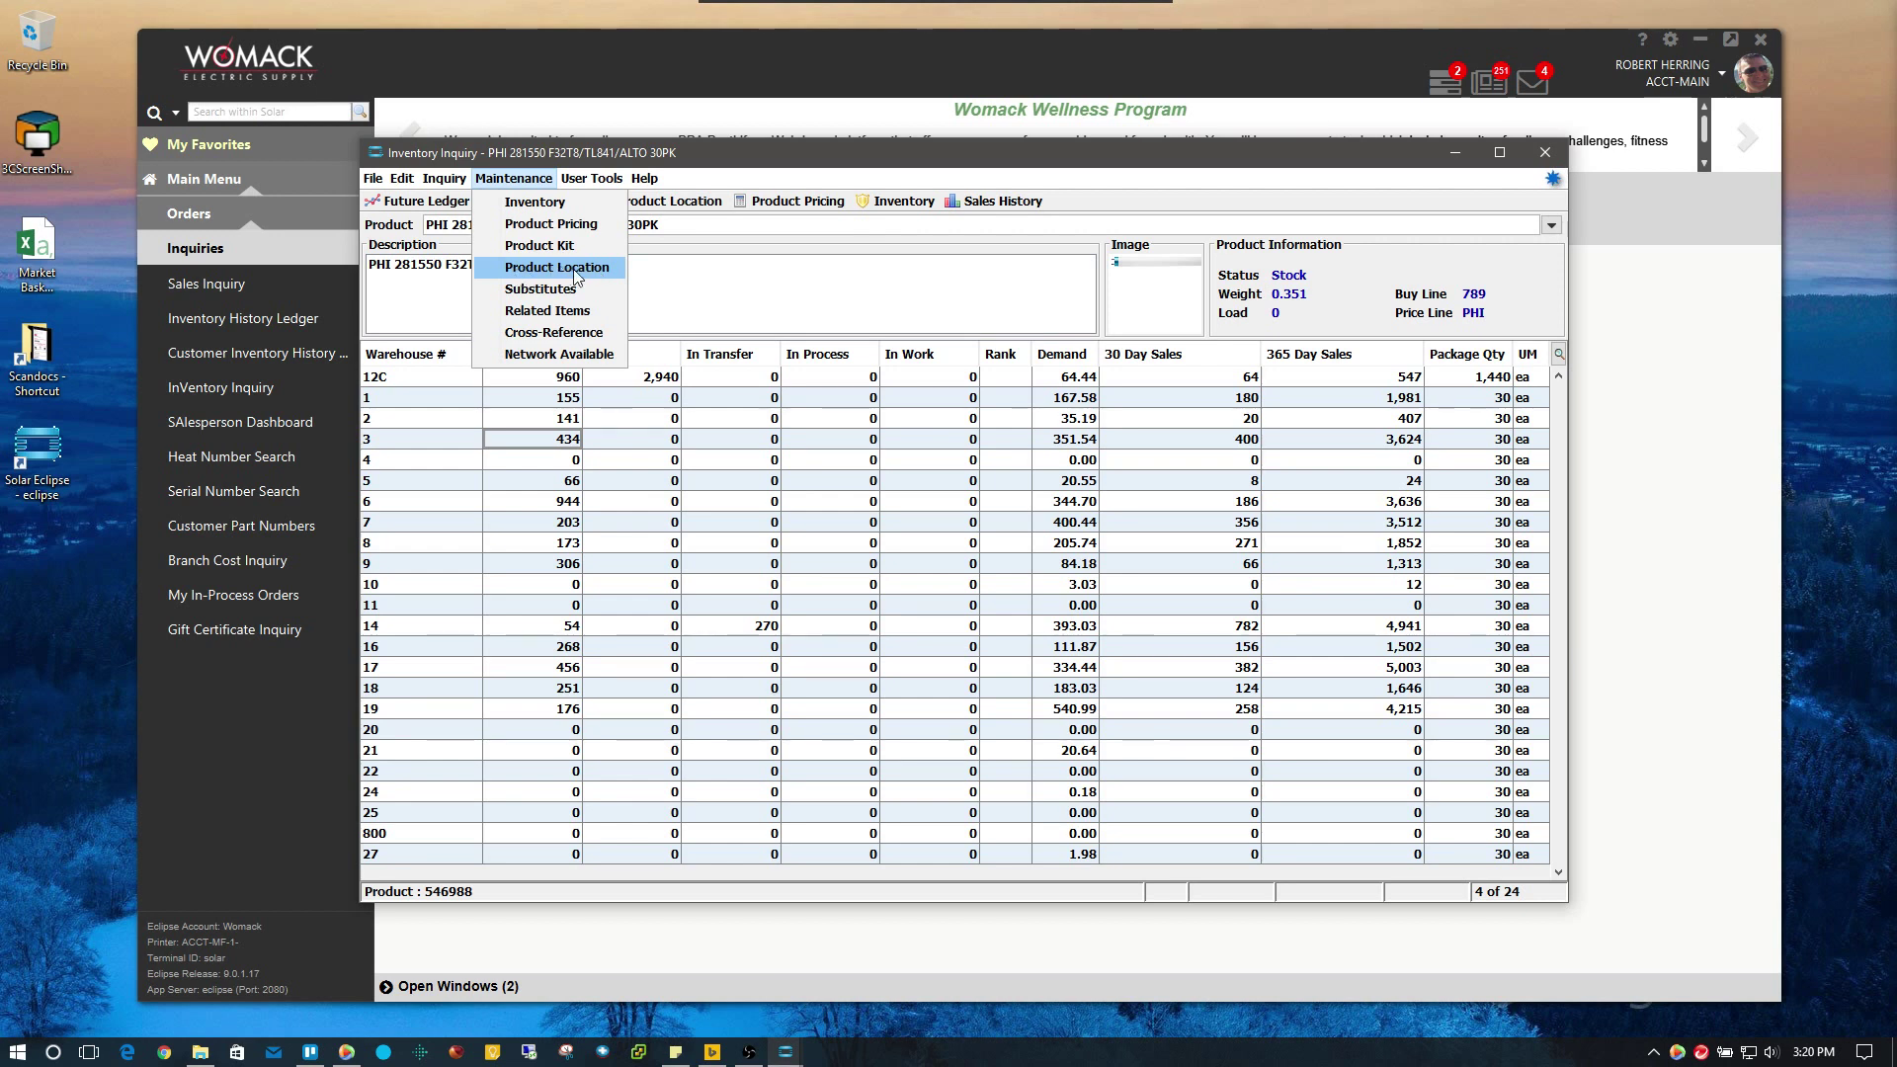
pyautogui.click(731, 194)
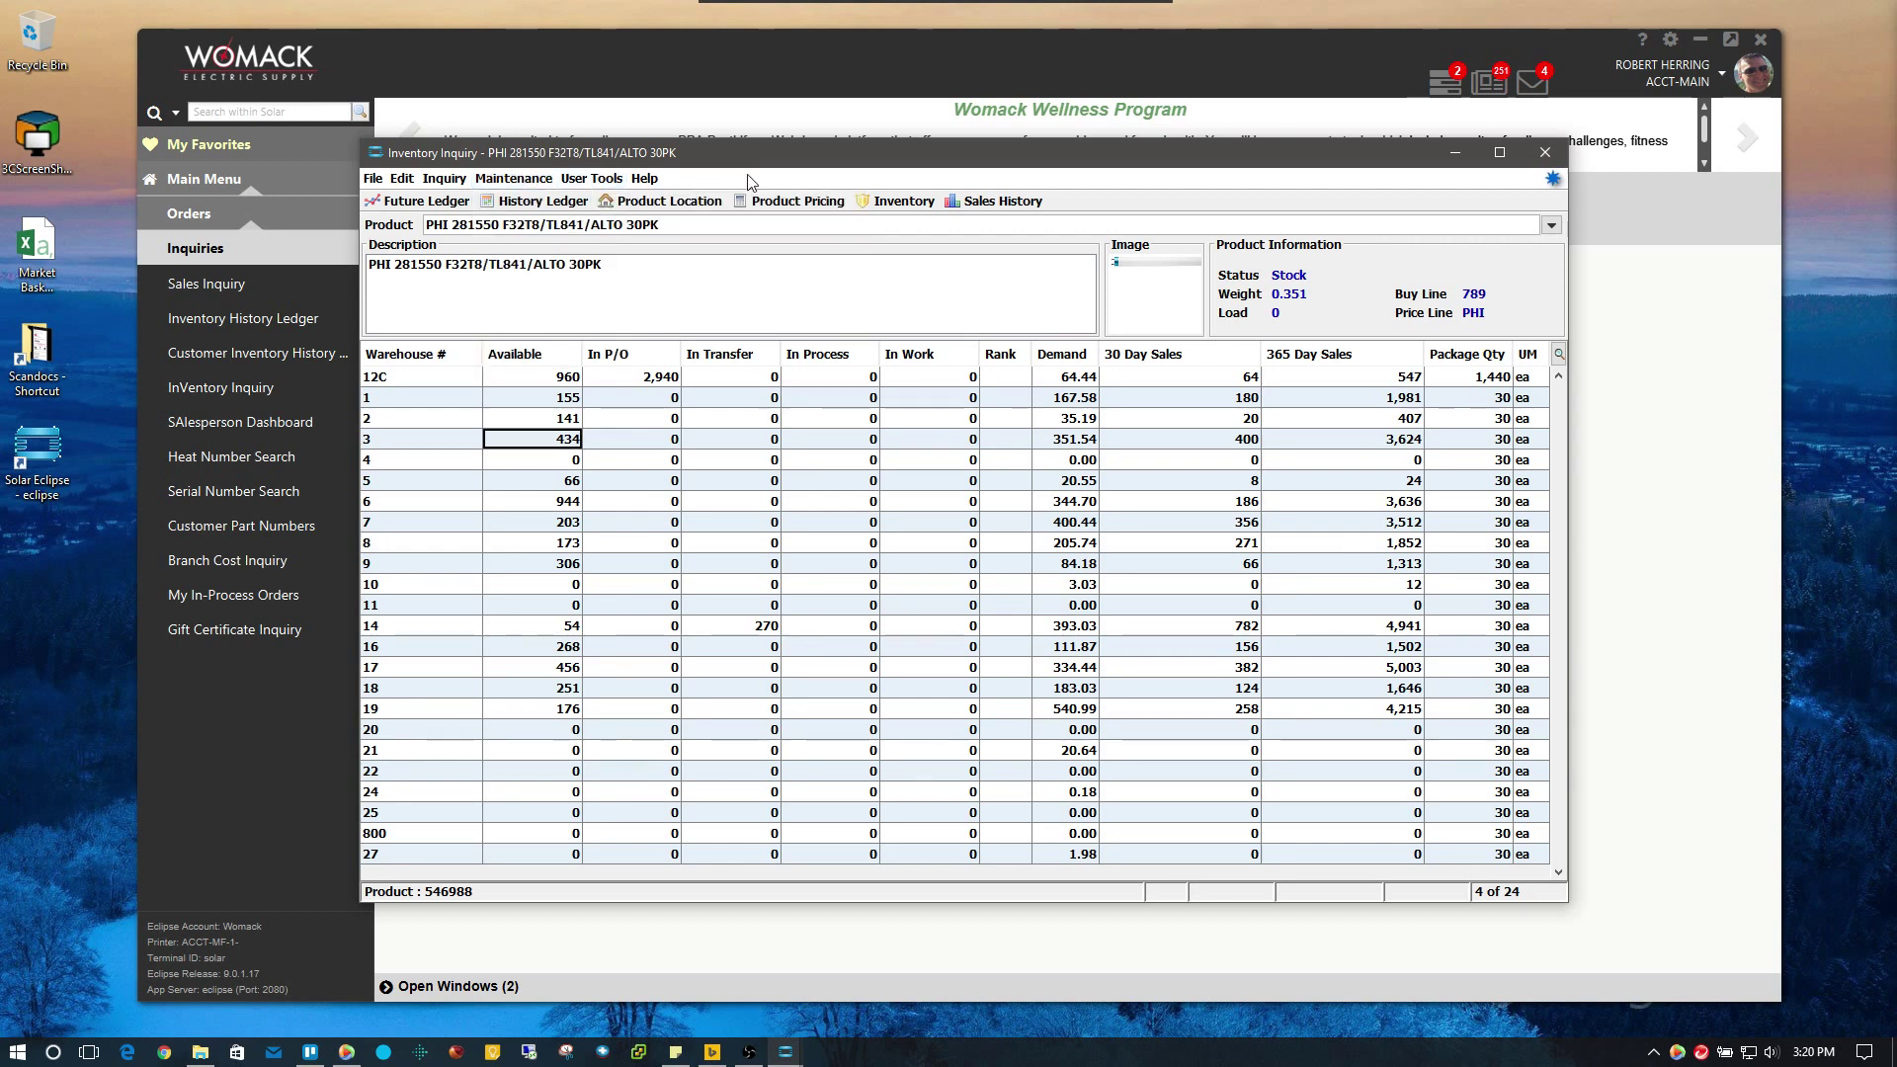
pyautogui.click(687, 207)
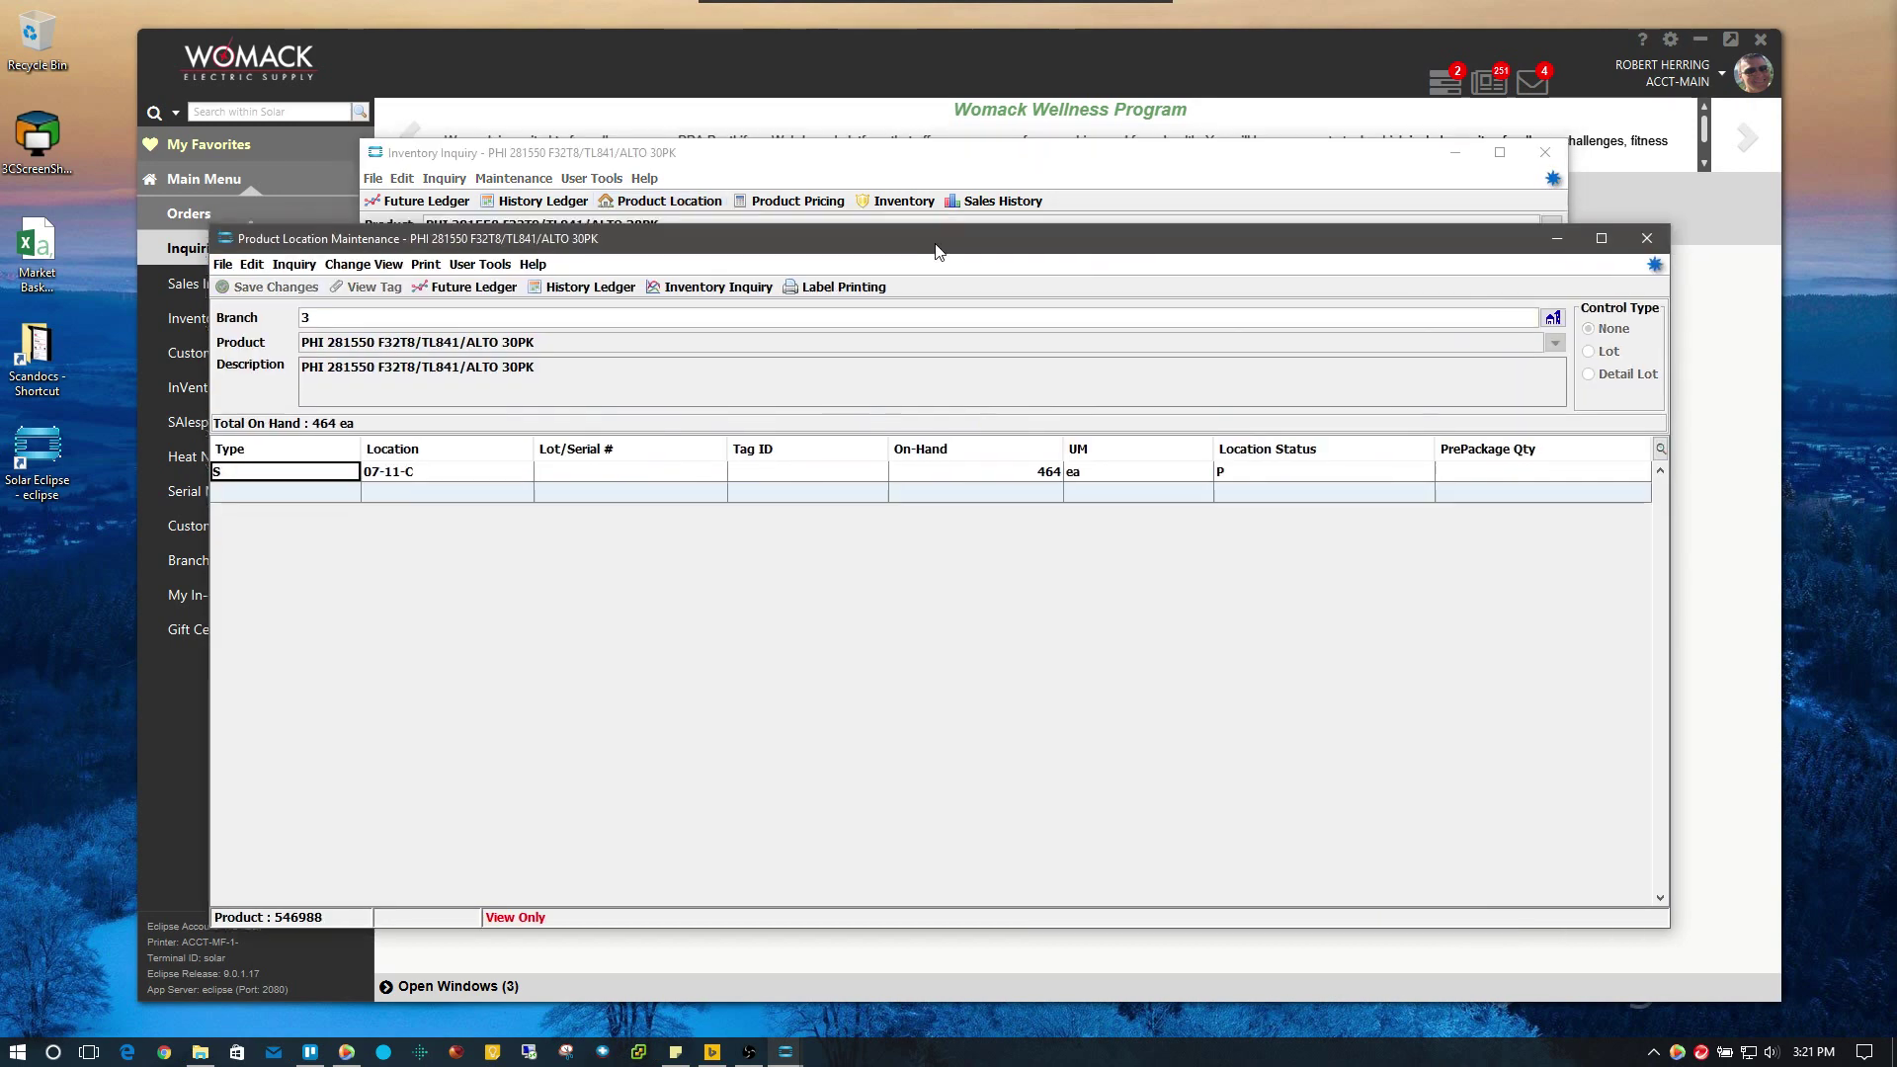
# Select the 07-11-C location holding 464 on hand and minimize the other windows.
pyautogui.moveTo(929, 251); pyautogui.dragTo(933, 319)
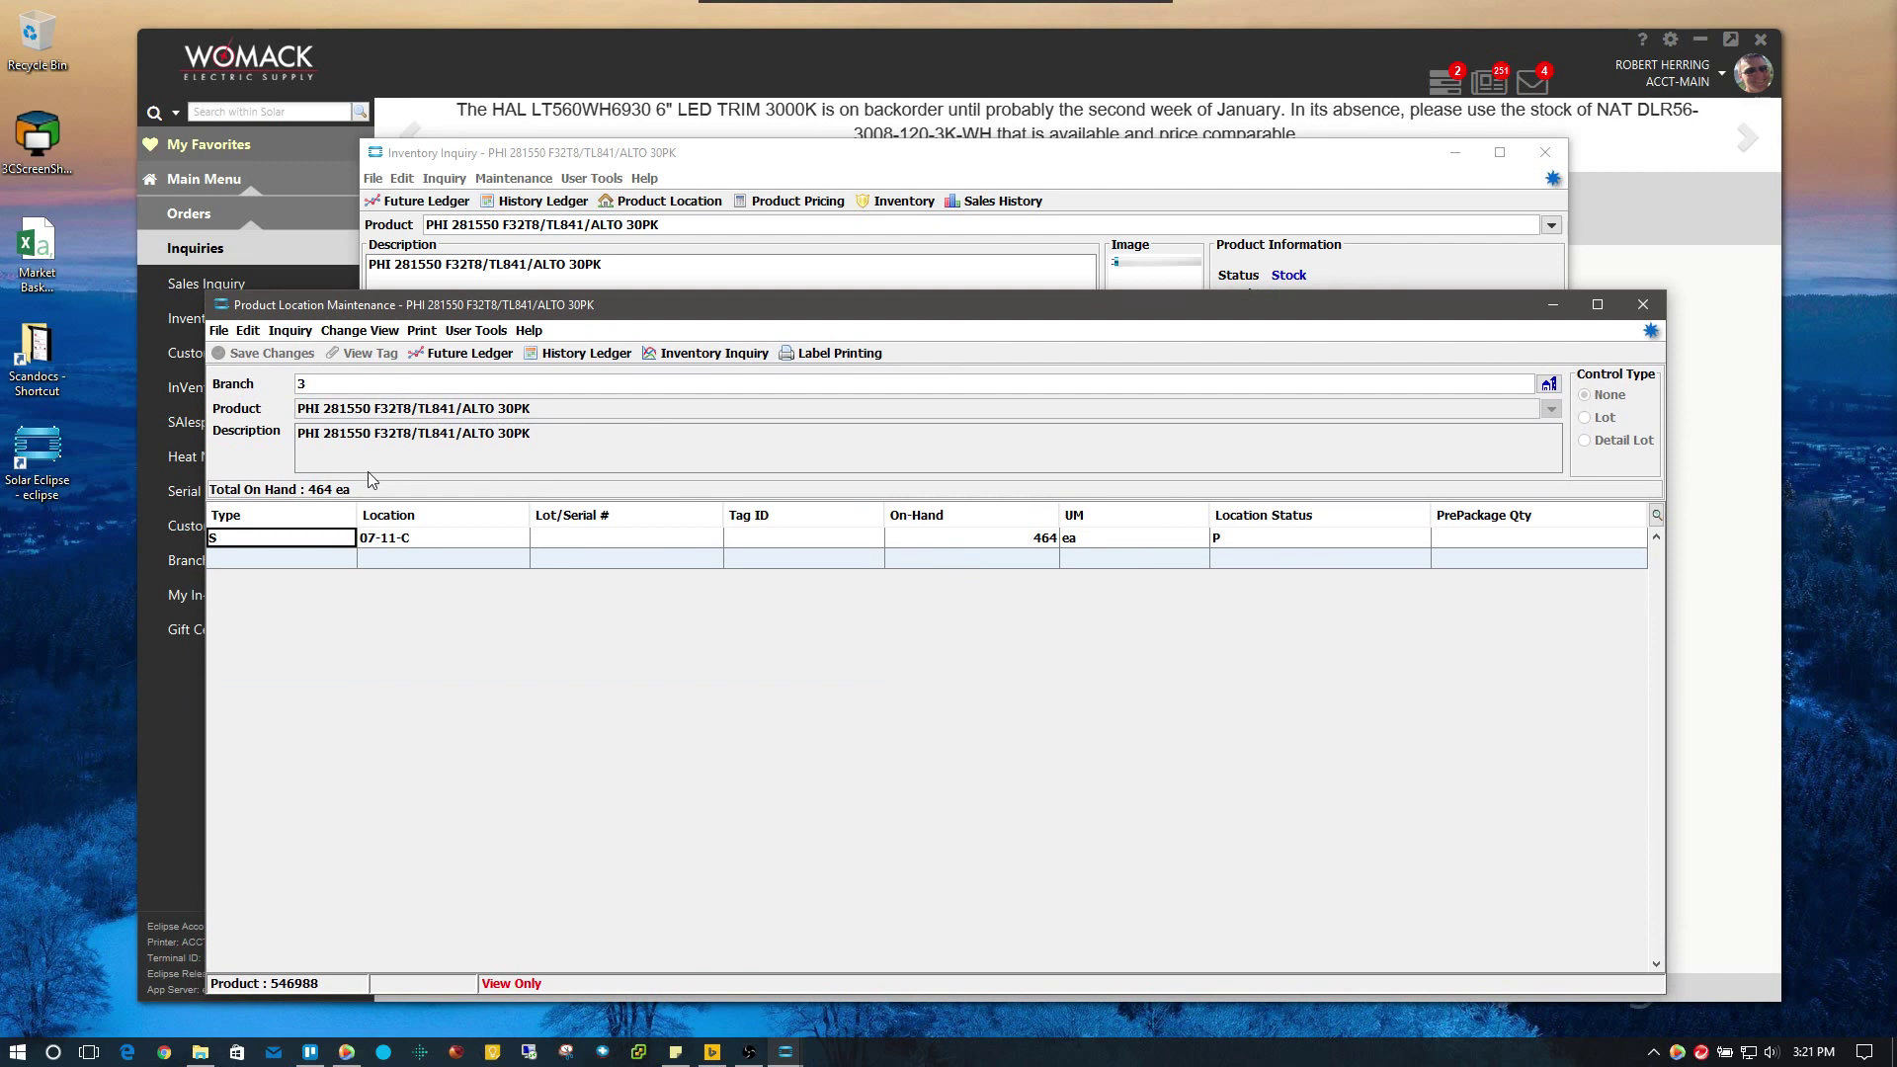
pyautogui.click(383, 544)
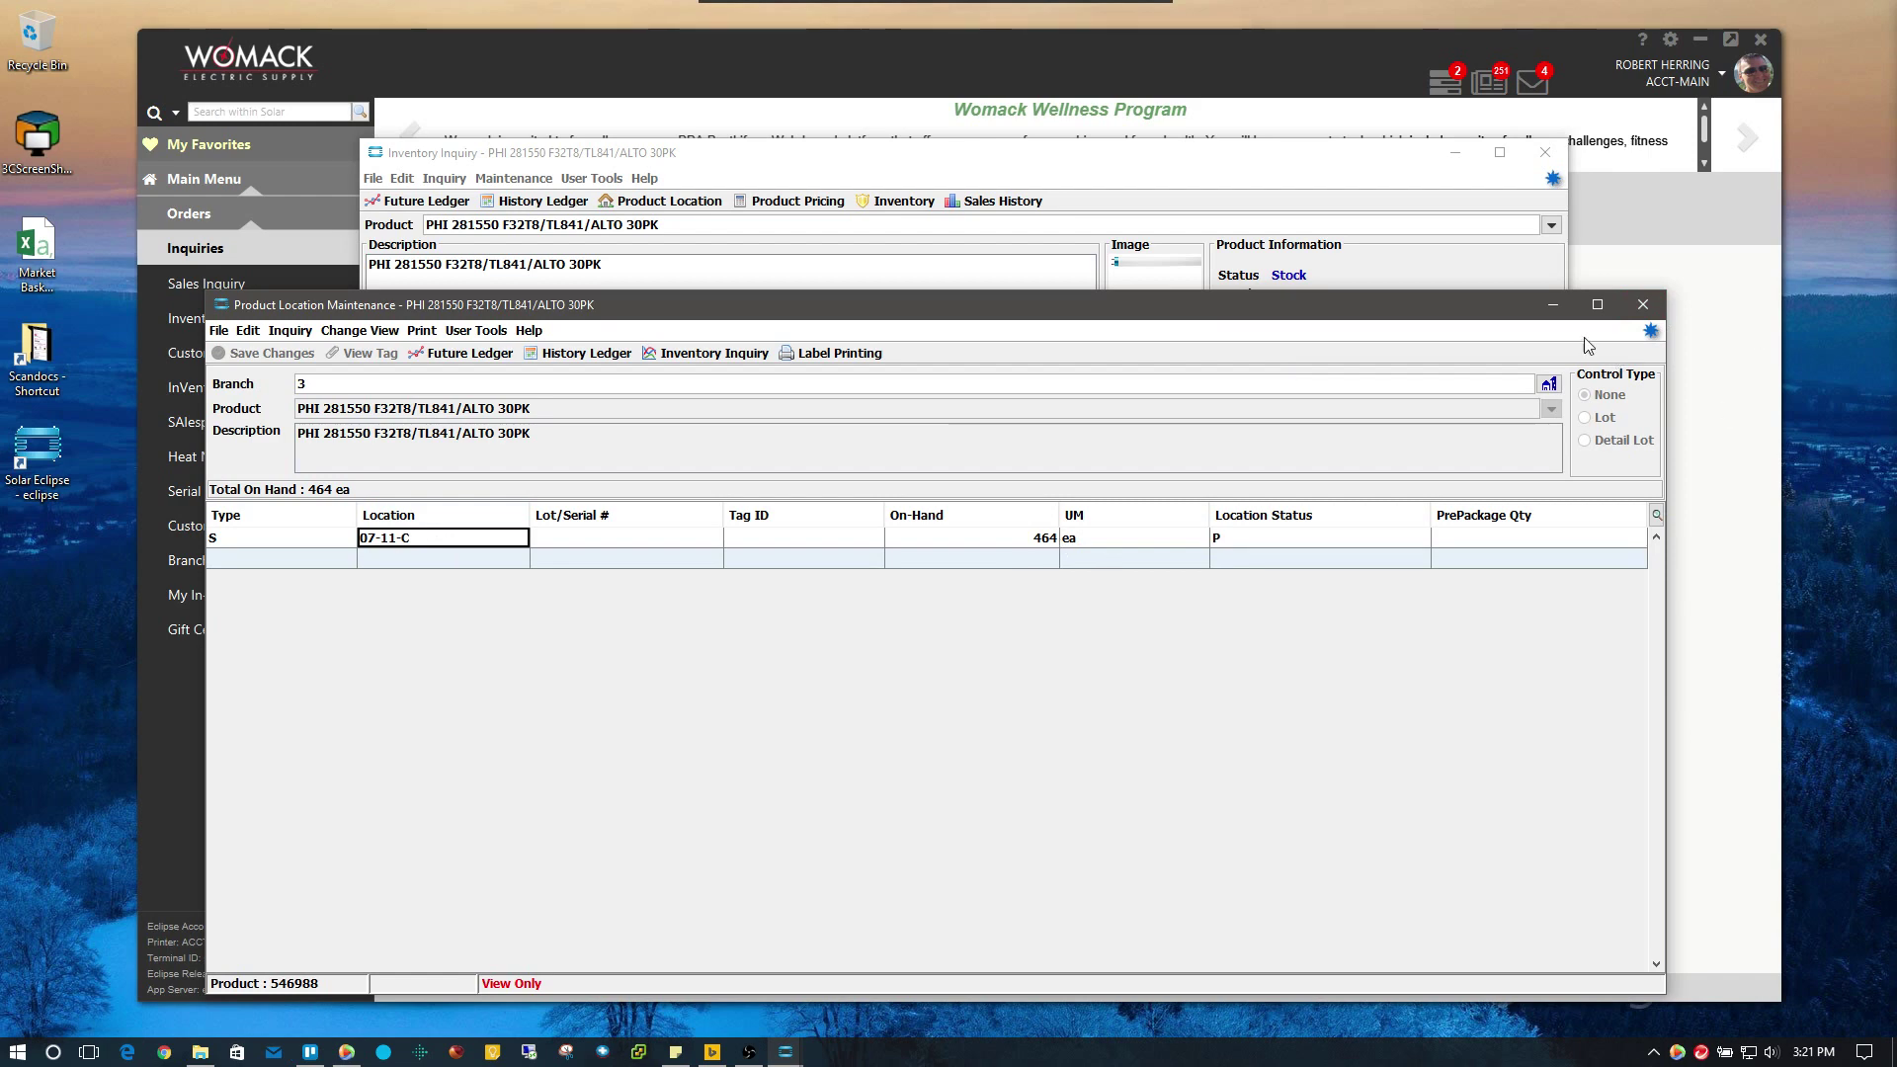
pyautogui.moveTo(1331, 327); pyautogui.dragTo(1303, 163)
pyautogui.click(786, 1051)
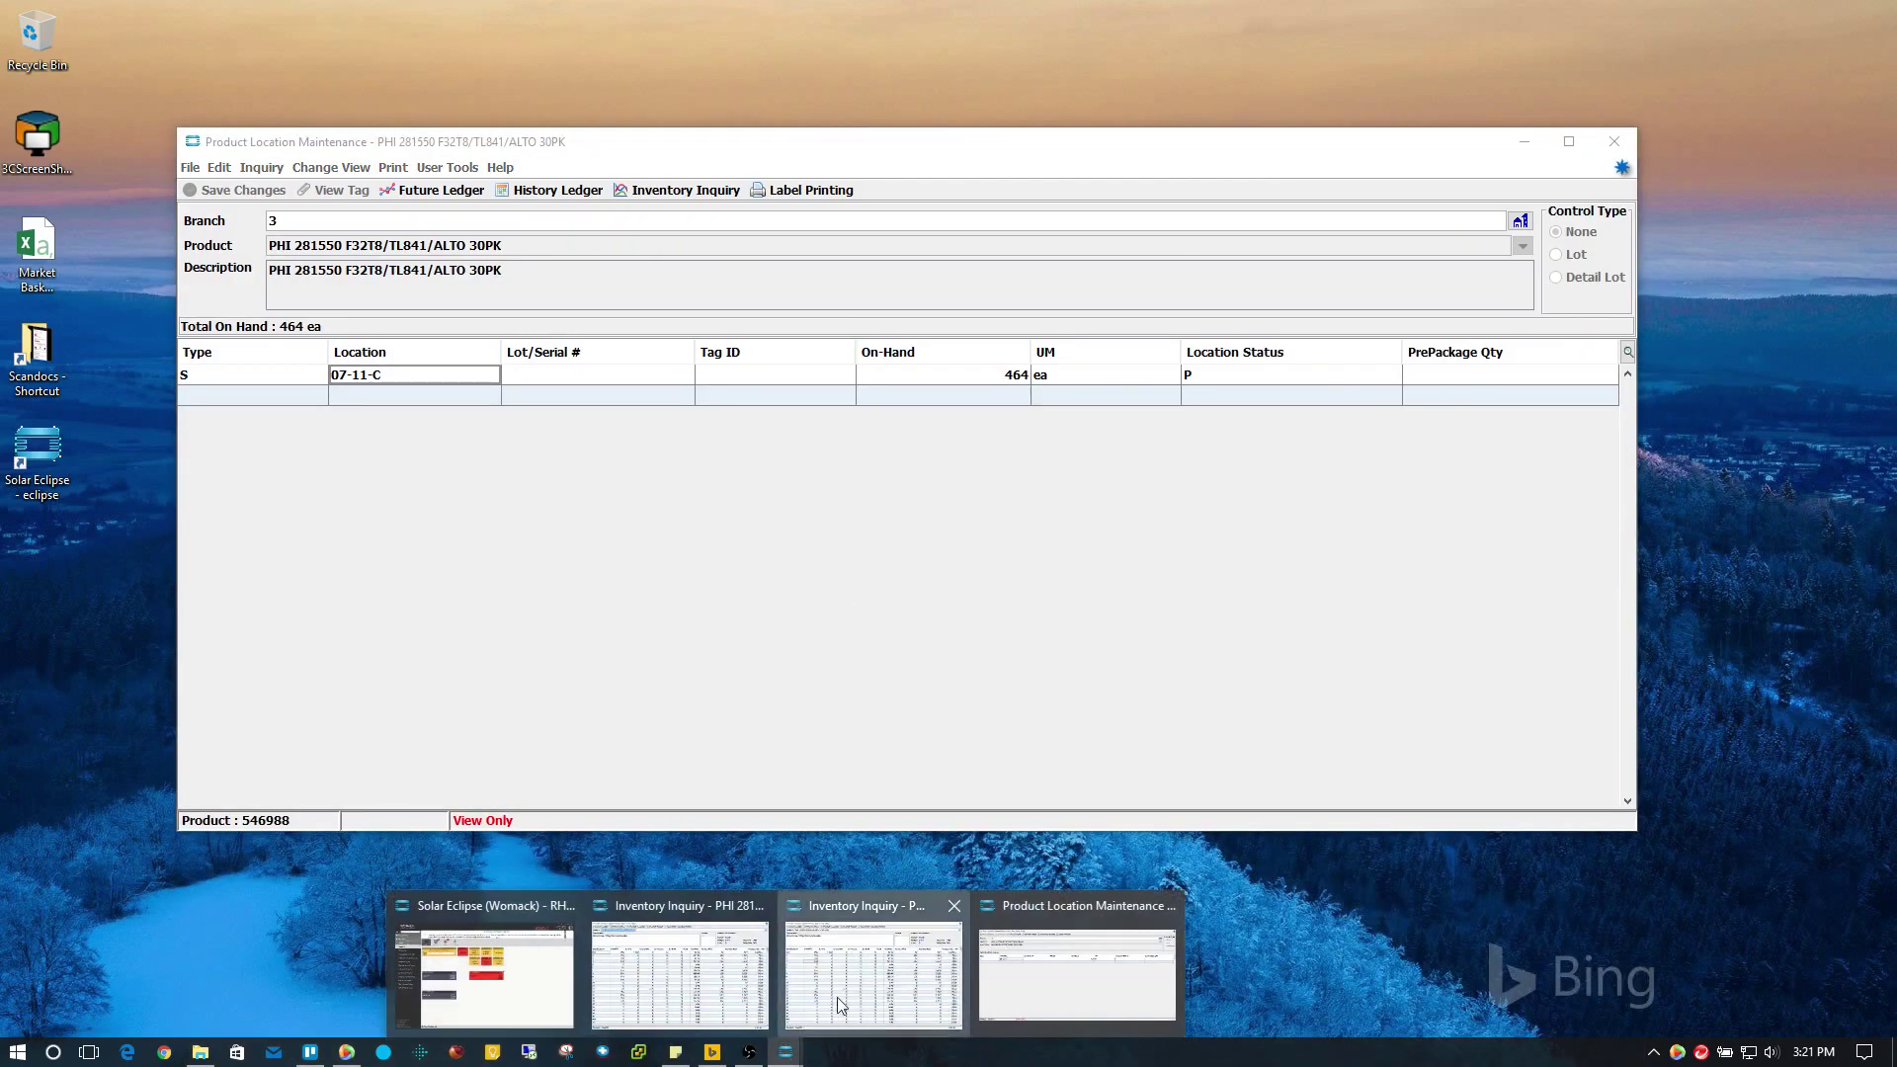
# Cycle between Inventory Inquiry, the main window and Product Location Maintenance using taskbar thumbnails.
pyautogui.click(840, 1005)
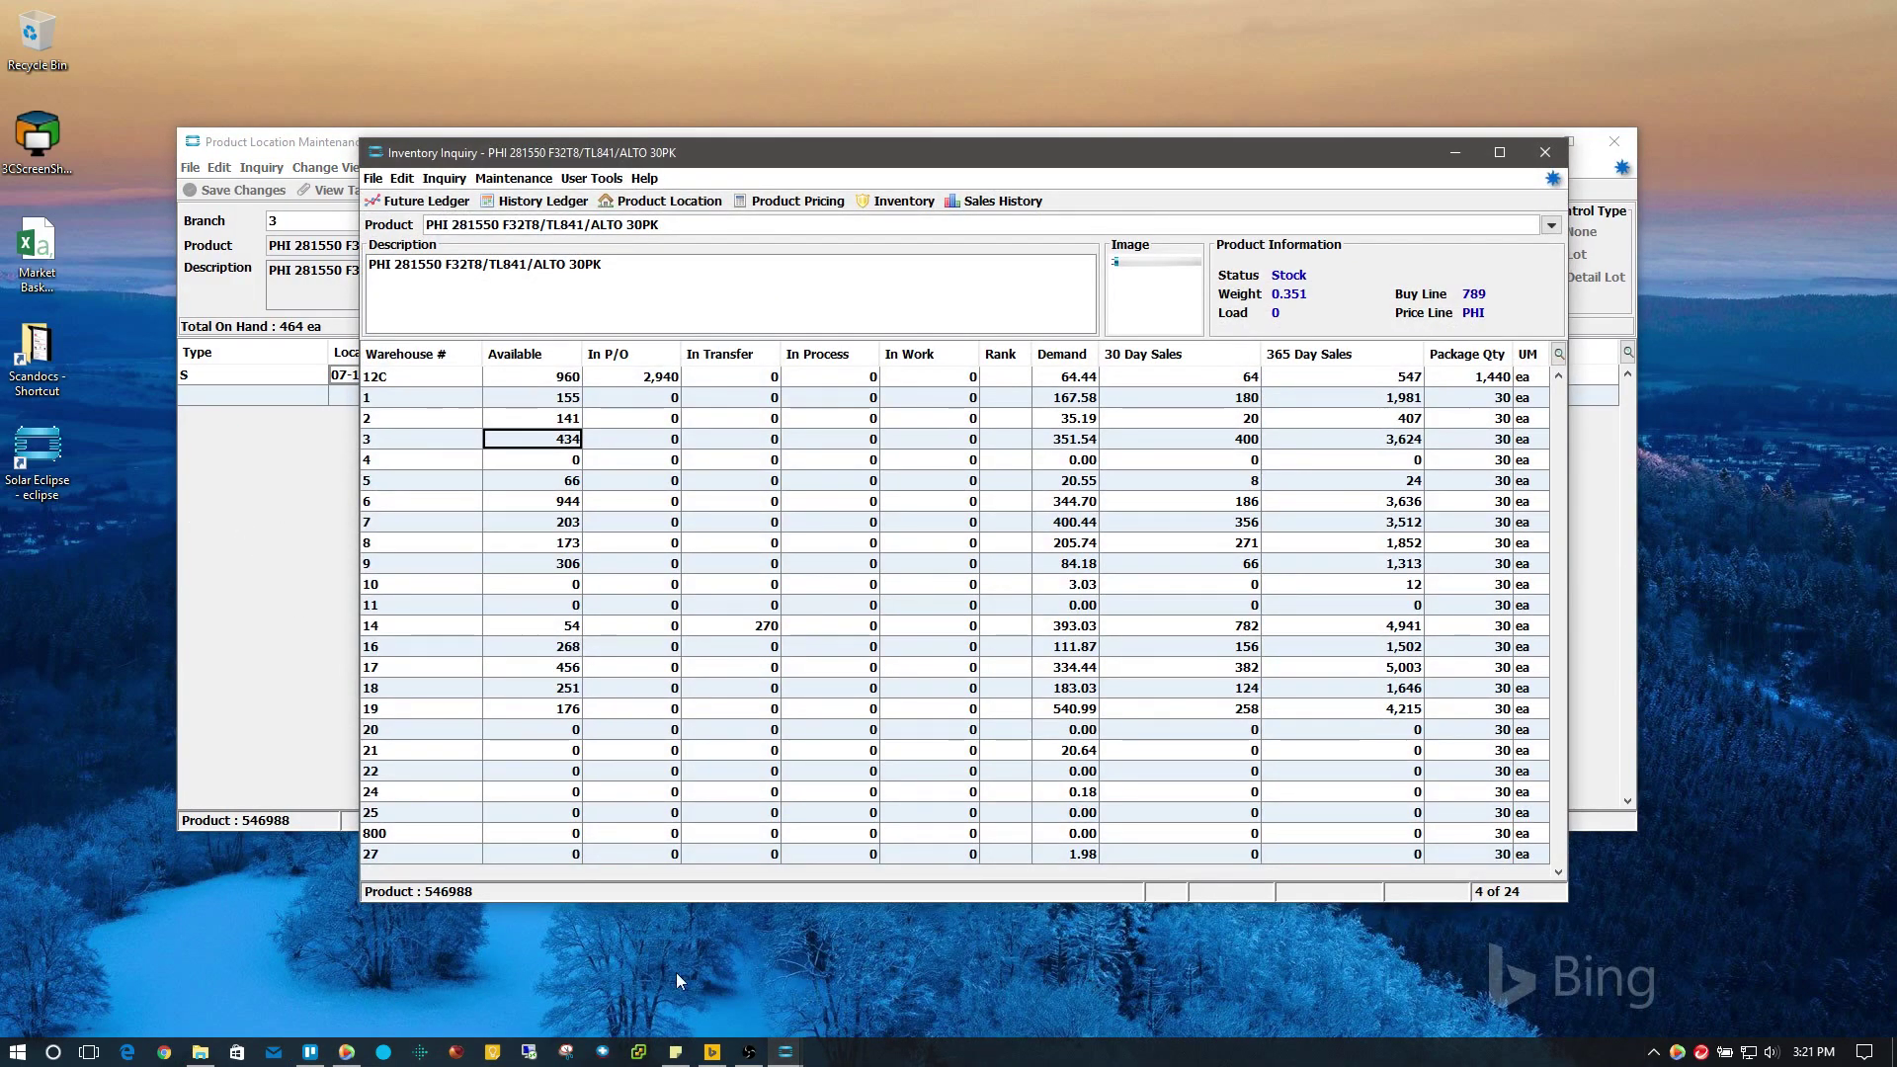
pyautogui.click(785, 1051)
pyautogui.click(664, 982)
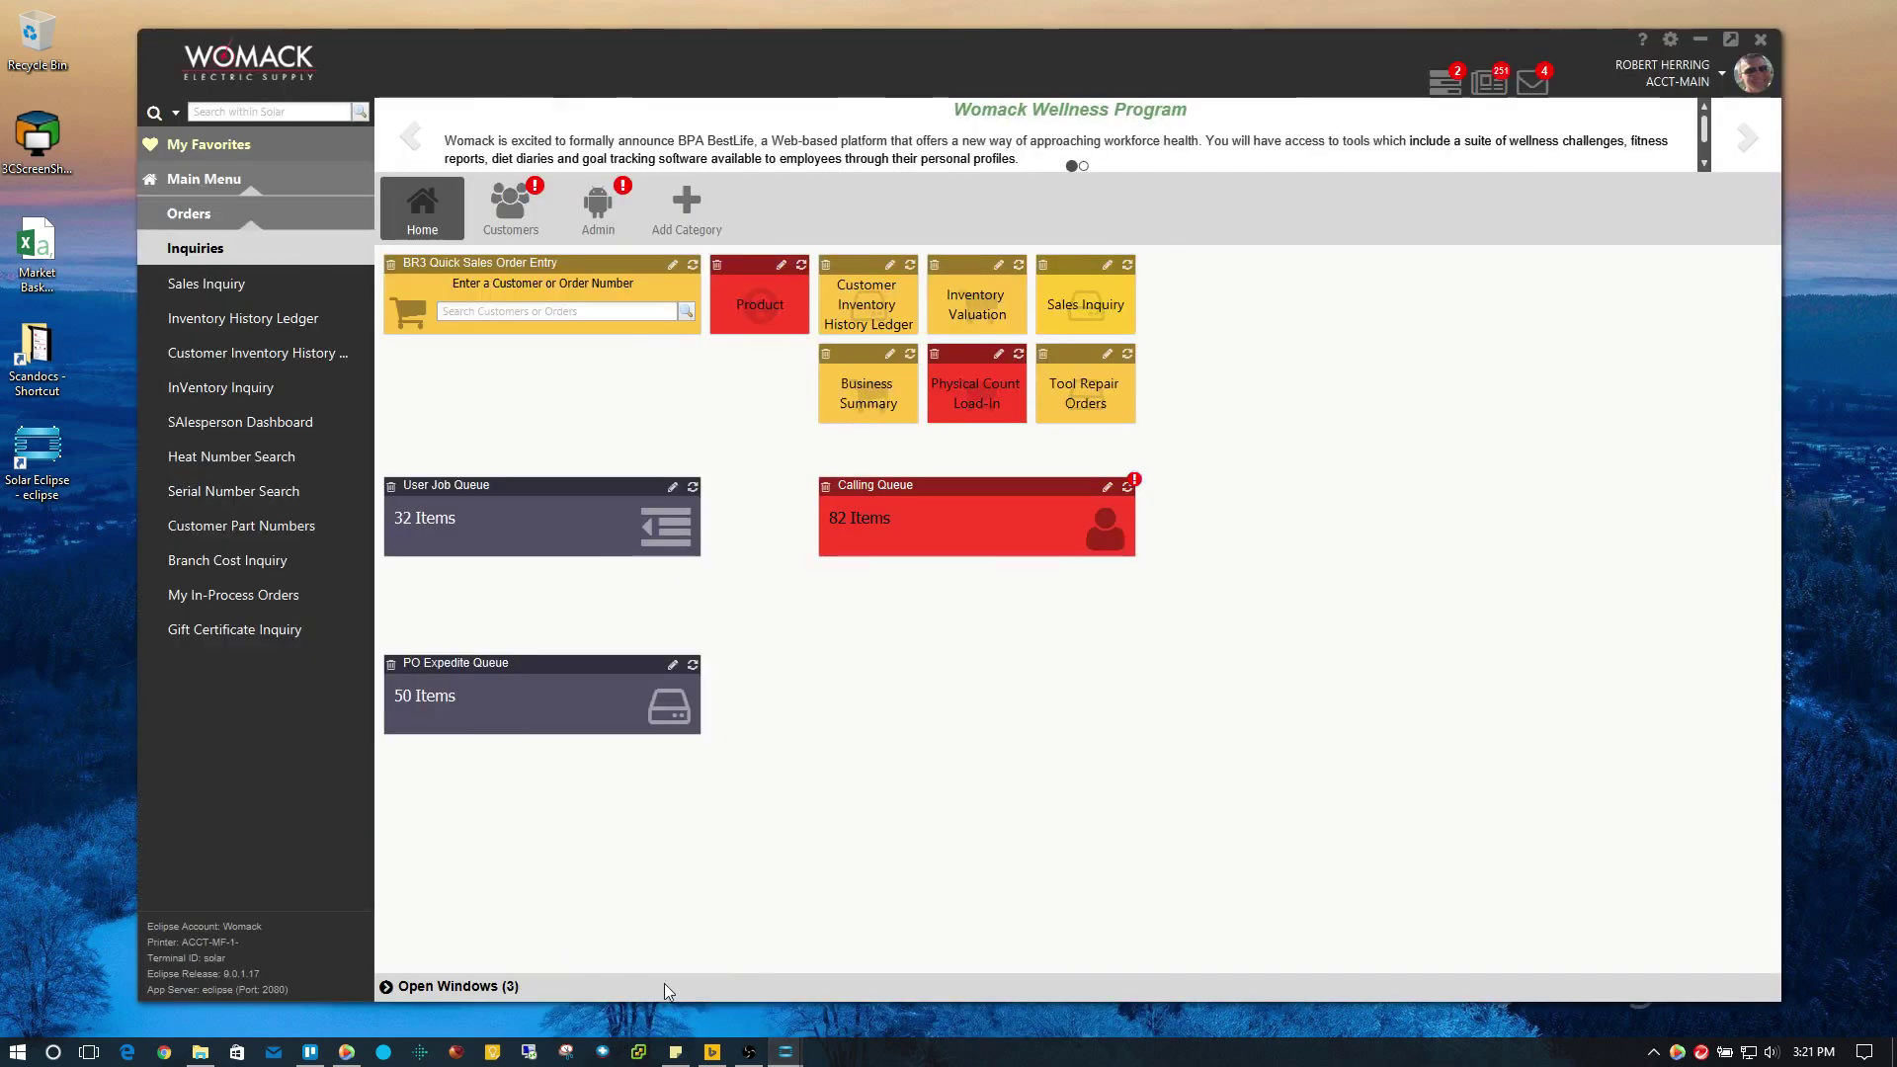
pyautogui.click(785, 1051)
pyautogui.click(869, 1004)
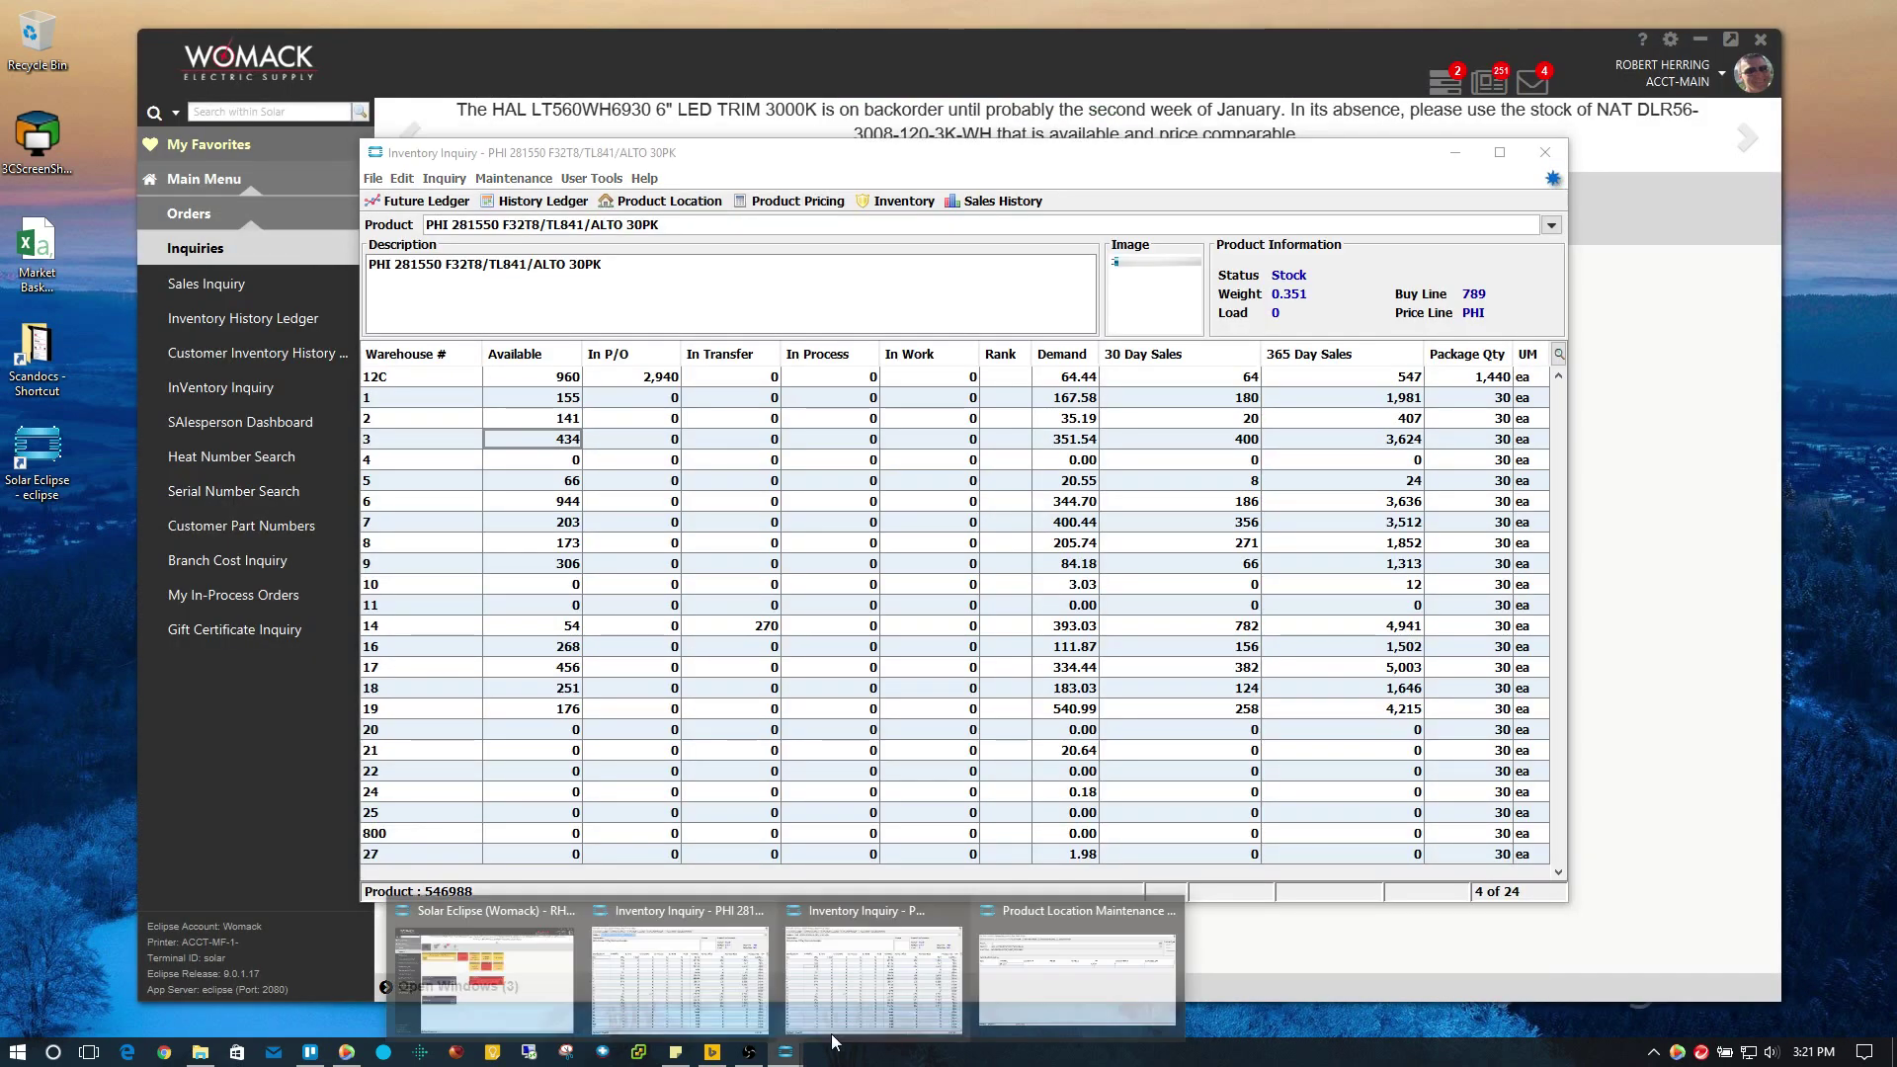
pyautogui.click(785, 1051)
pyautogui.click(1014, 978)
# Reposition Product Location Maintenance to reveal the warehouse grid, then close it.
pyautogui.moveTo(790, 50); pyautogui.dragTo(805, 403)
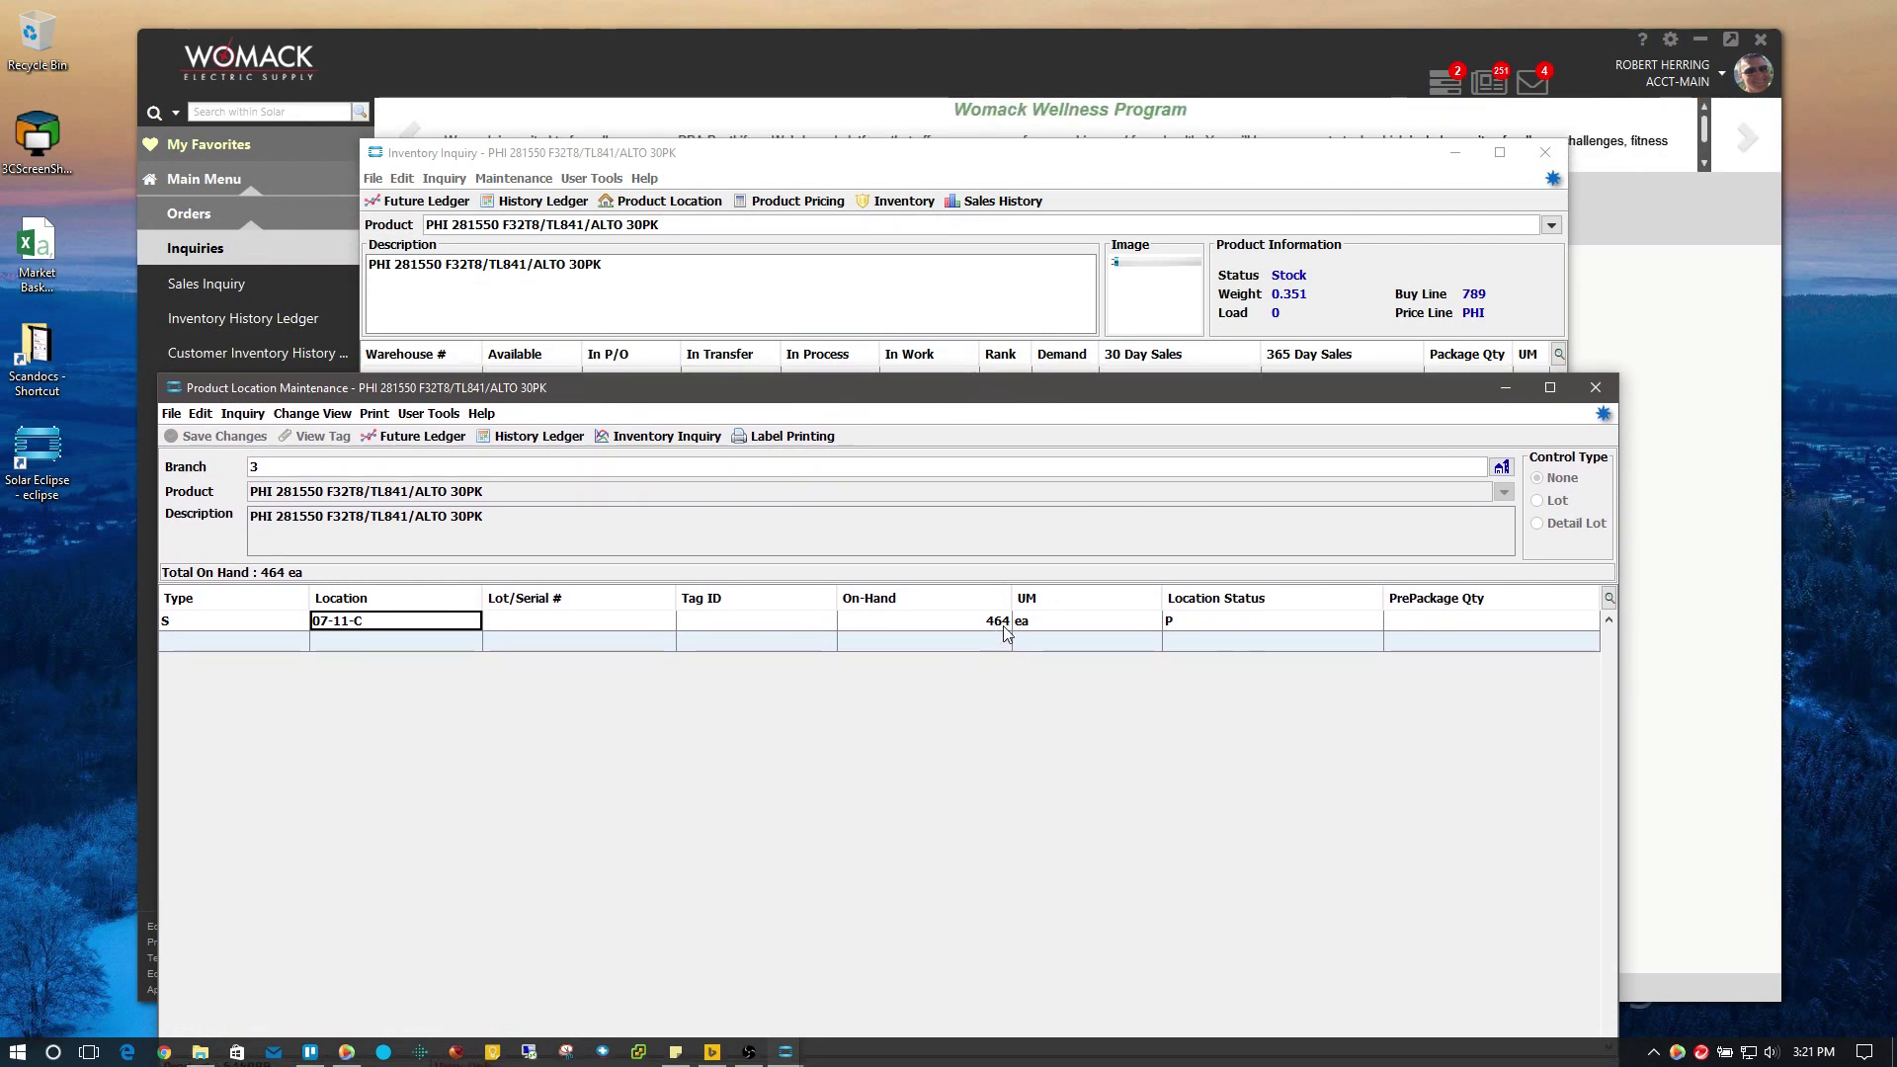
pyautogui.moveTo(882, 372); pyautogui.dragTo(889, 476)
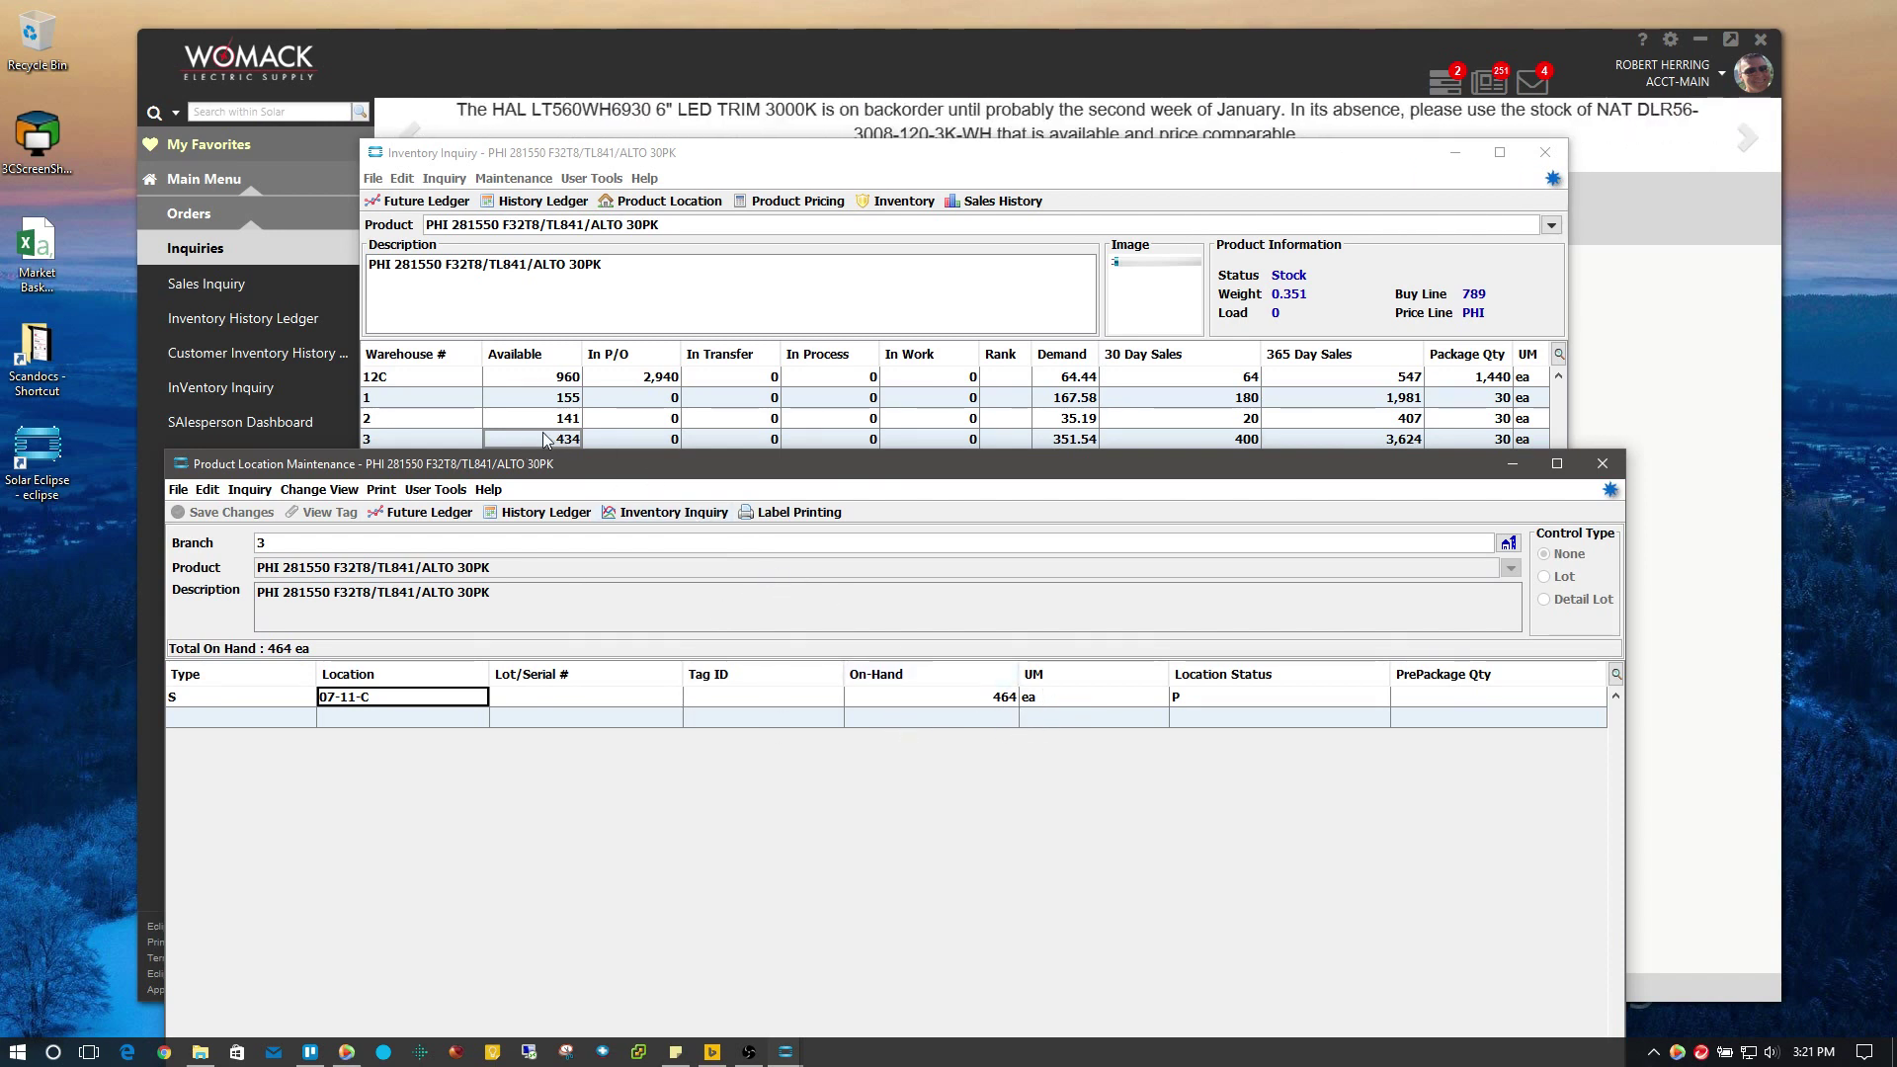
pyautogui.moveTo(645, 480); pyautogui.dragTo(670, 474)
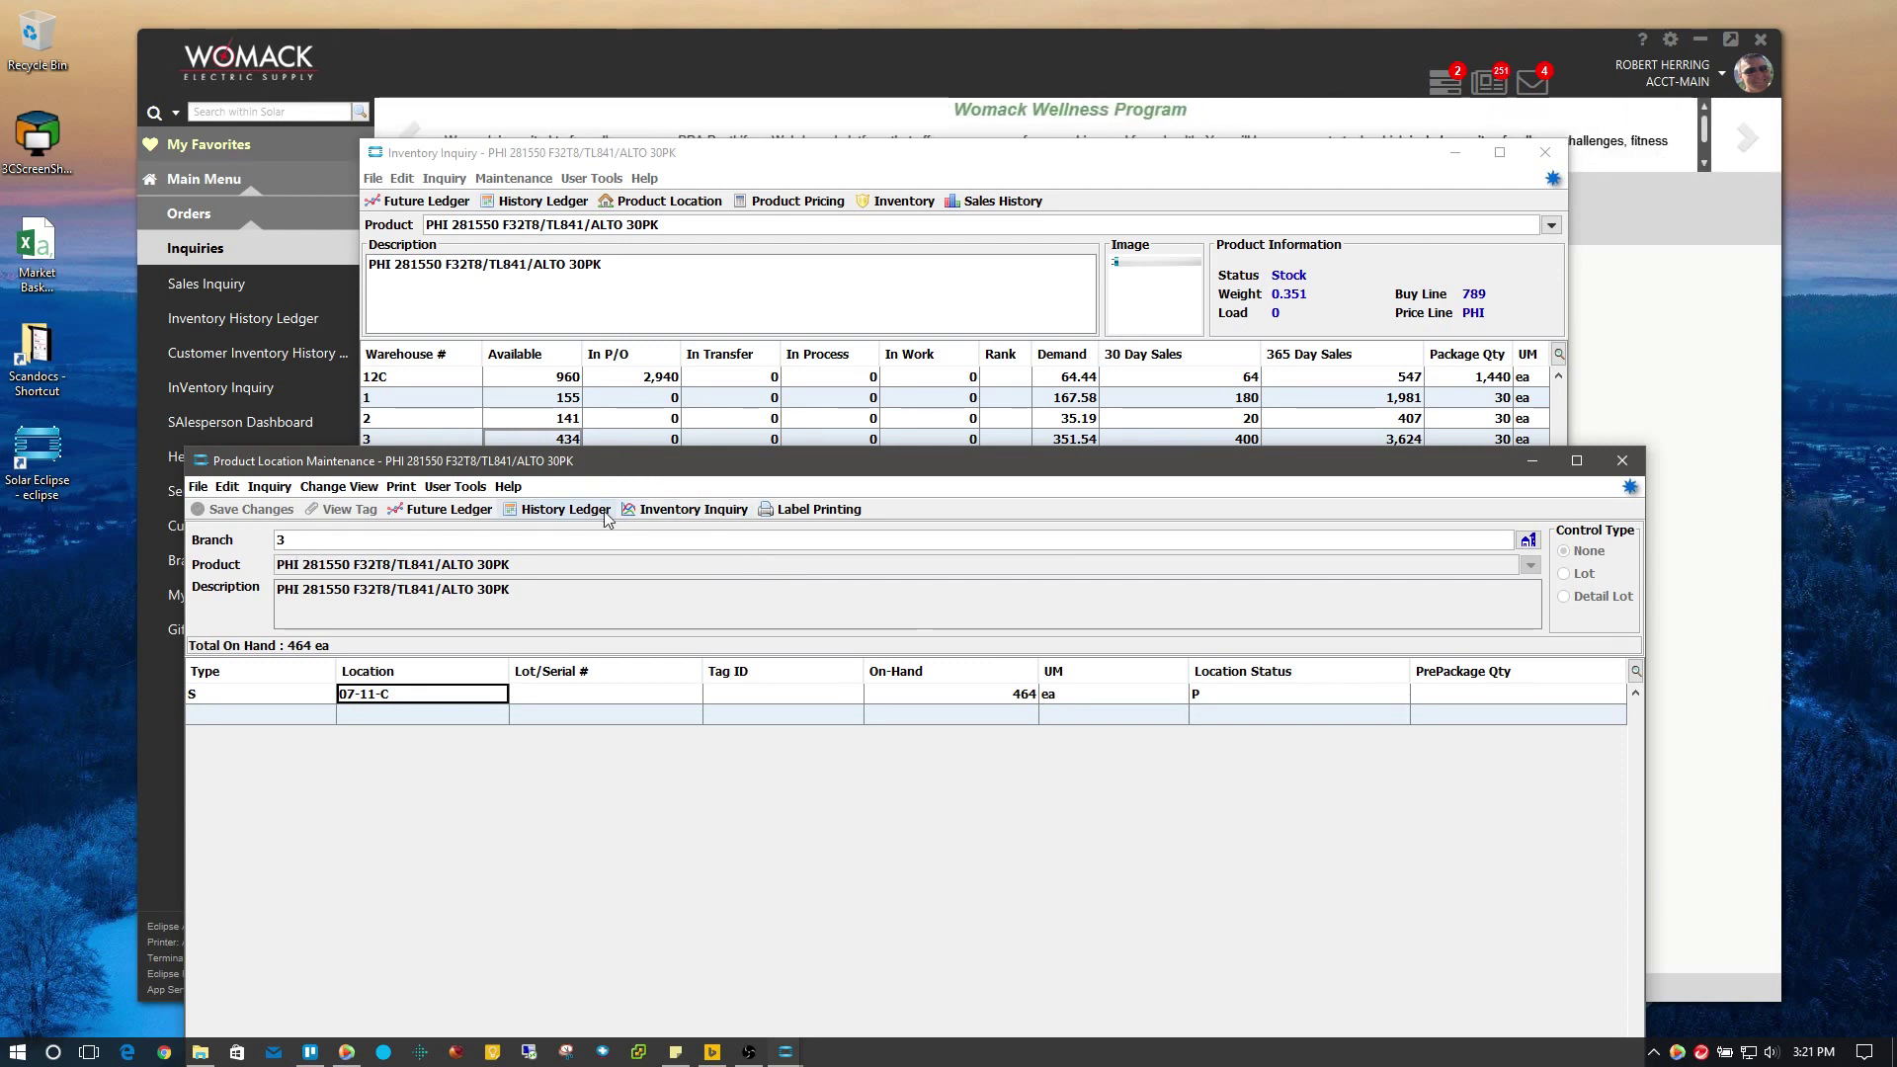
pyautogui.moveTo(596, 475); pyautogui.dragTo(627, 297)
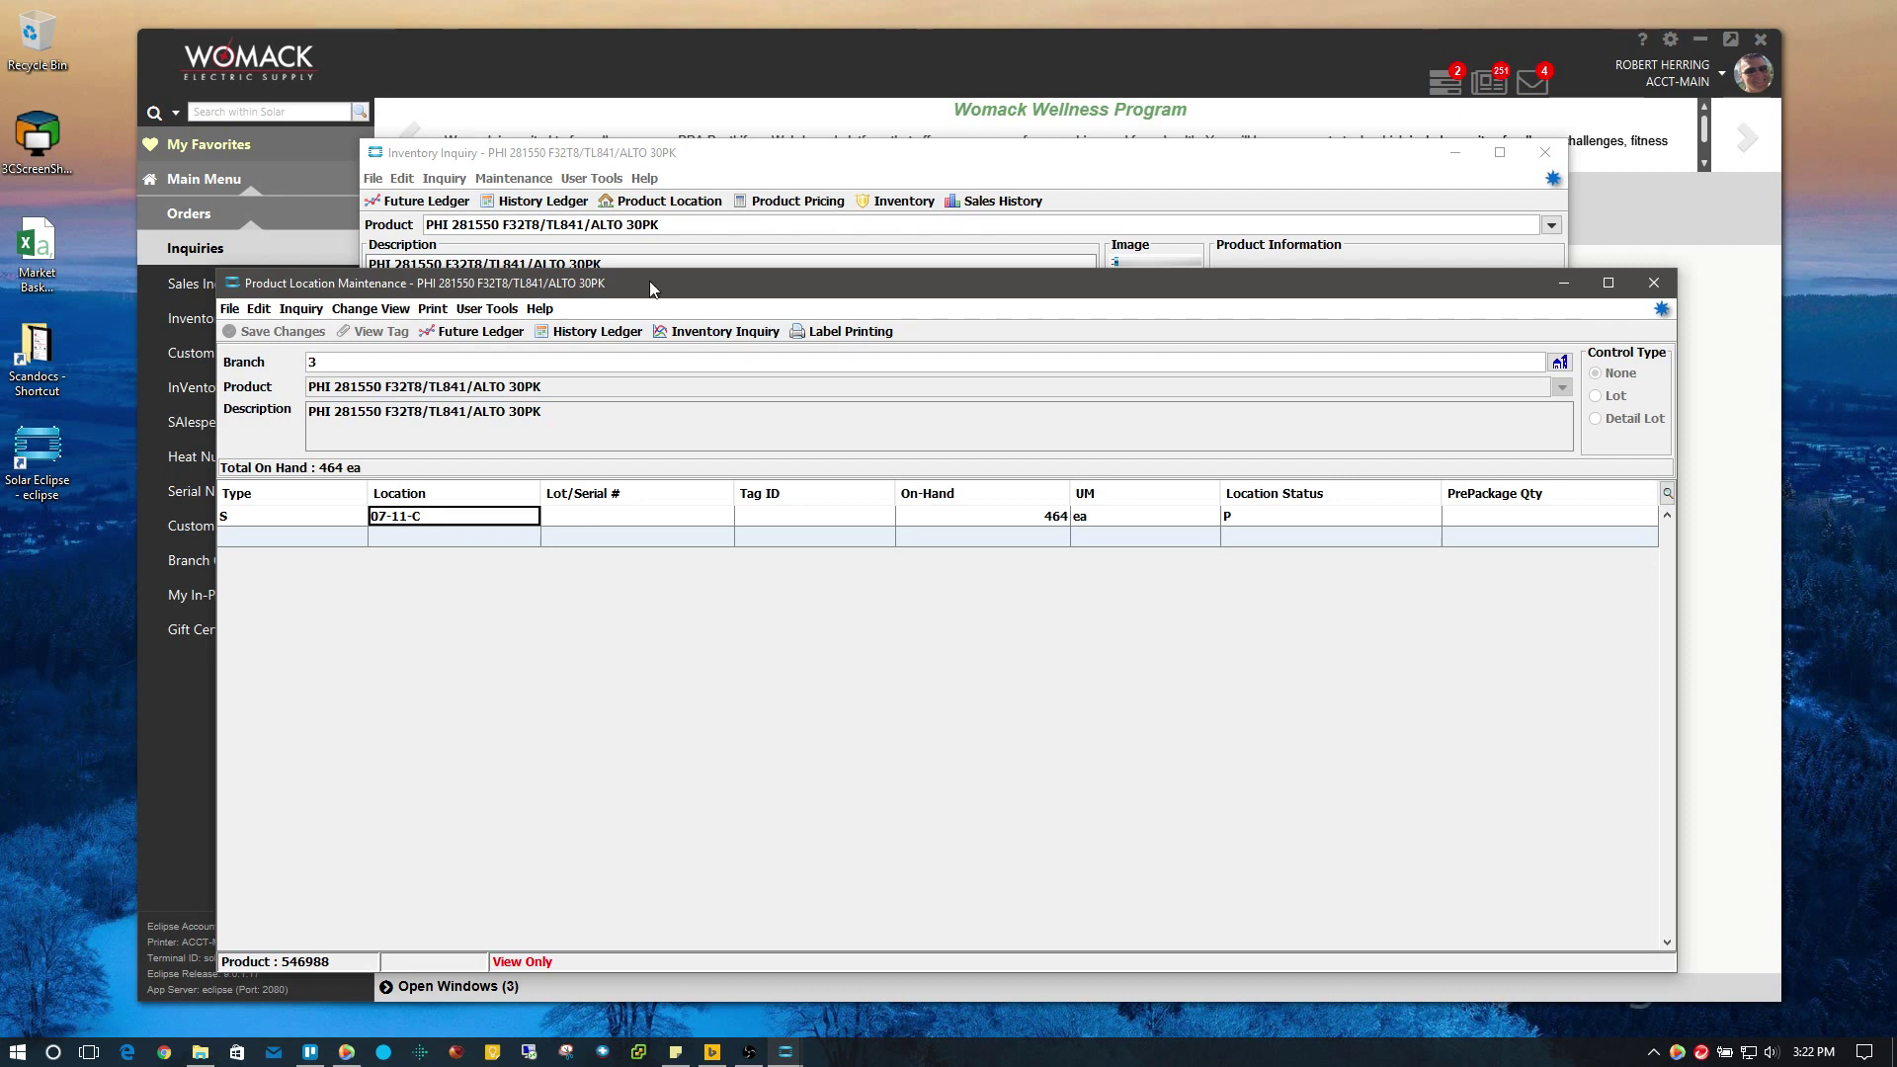
pyautogui.moveTo(650, 290)
pyautogui.mouseDown()
pyautogui.moveTo(781, 556)
pyautogui.moveTo(641, 262)
pyautogui.mouseUp()
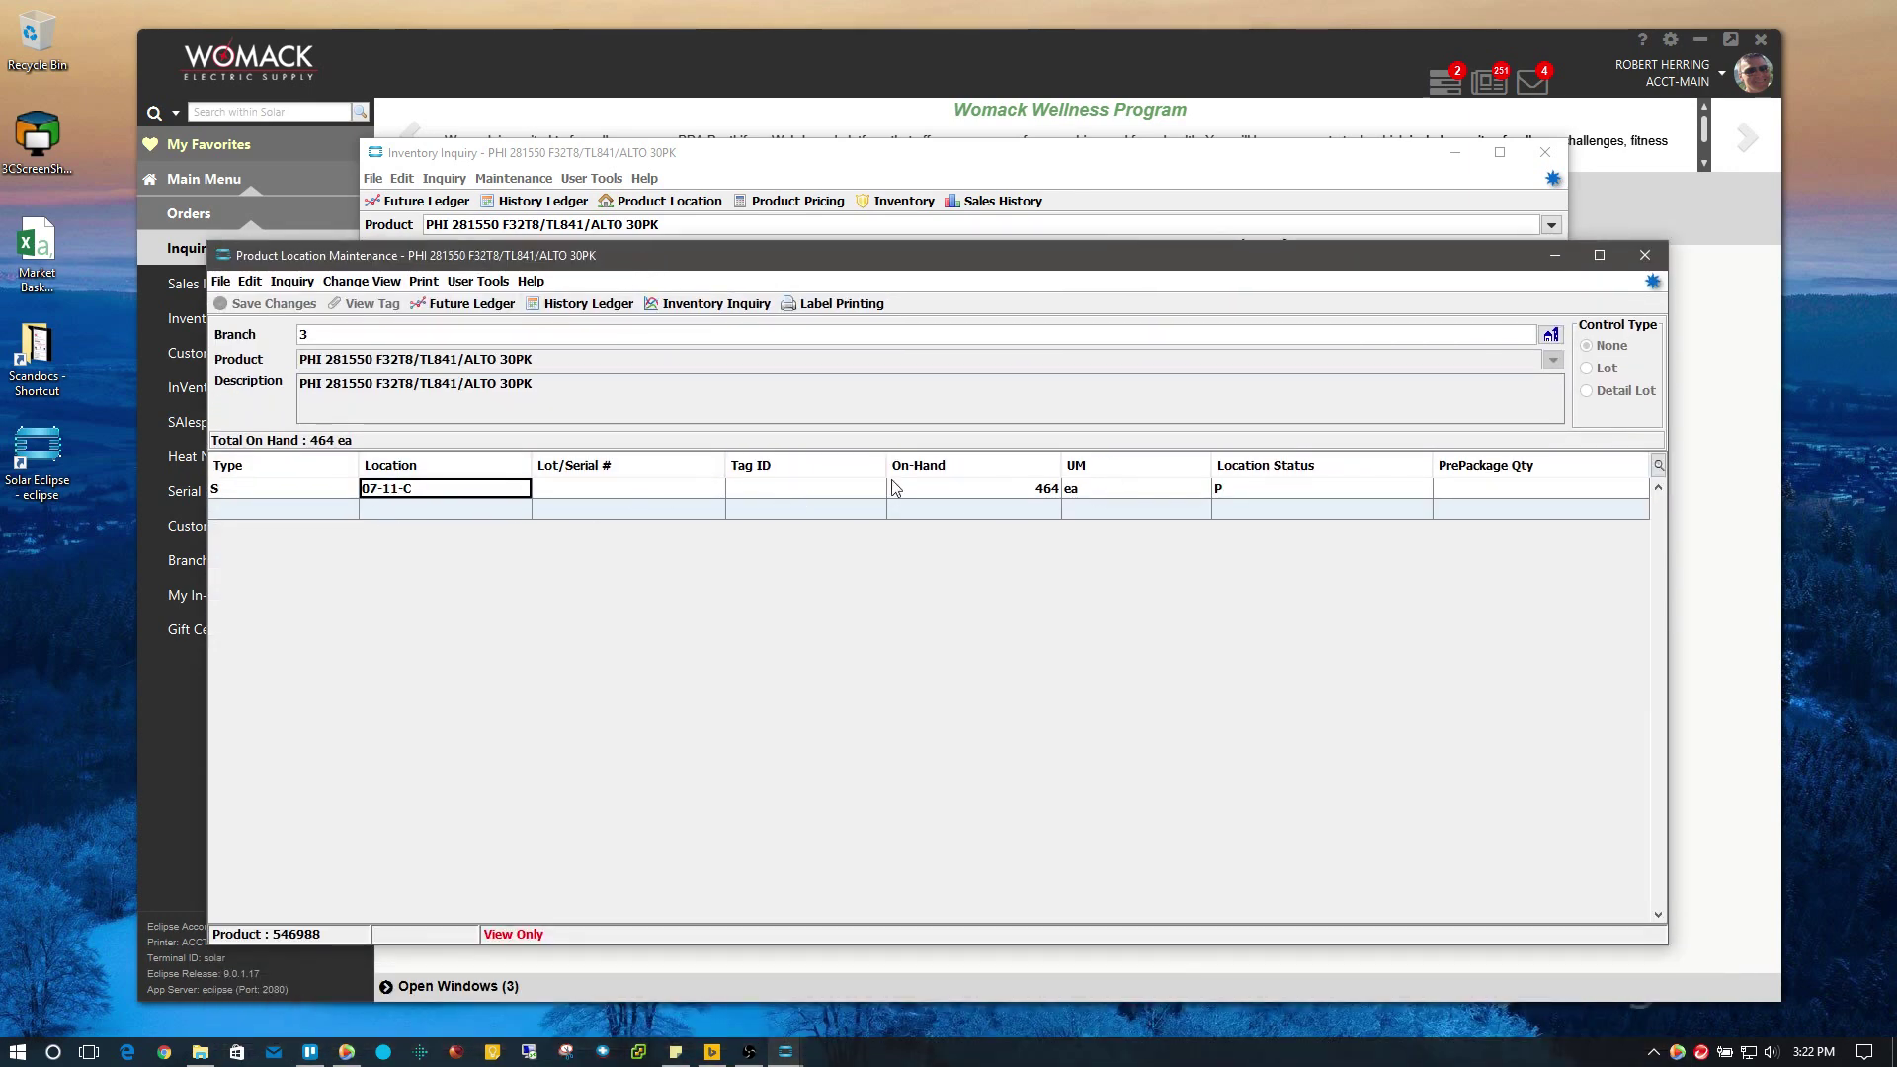
pyautogui.click(1645, 256)
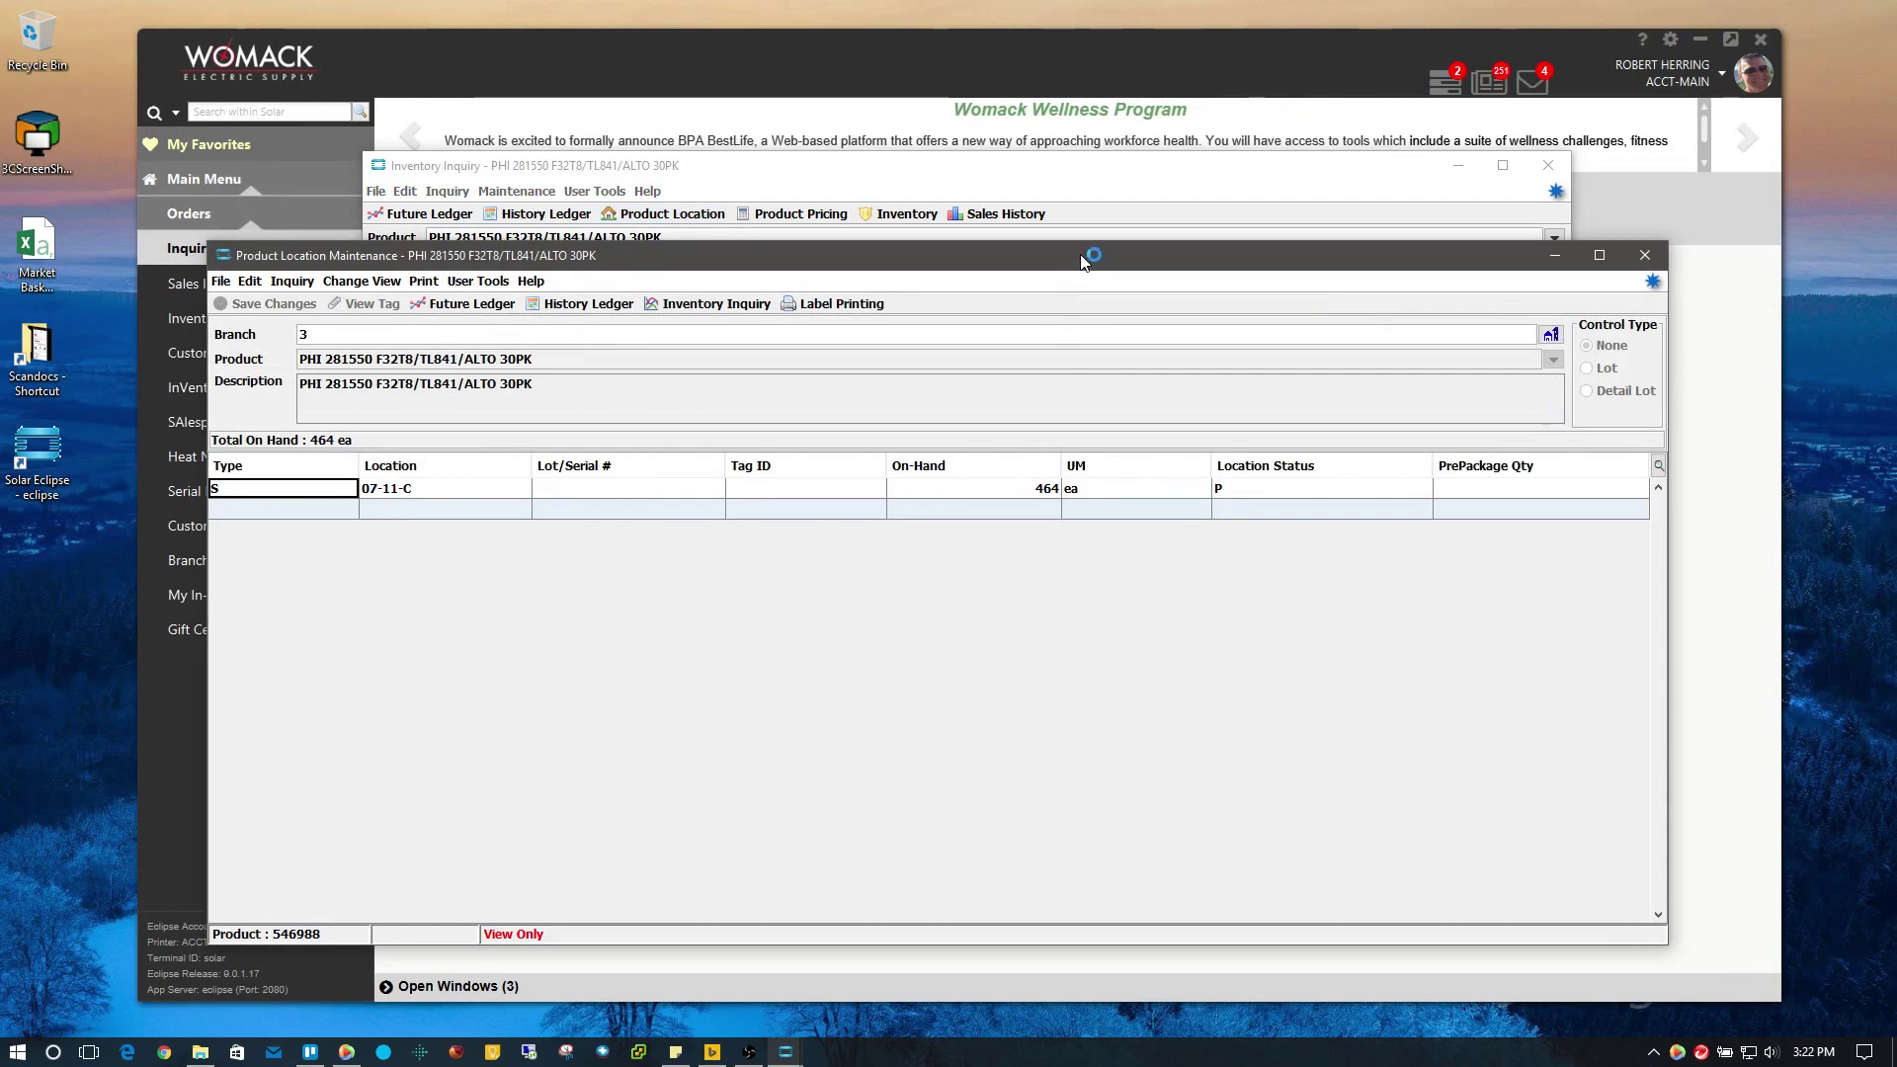
pyautogui.moveTo(1082, 259); pyautogui.dragTo(1050, 497)
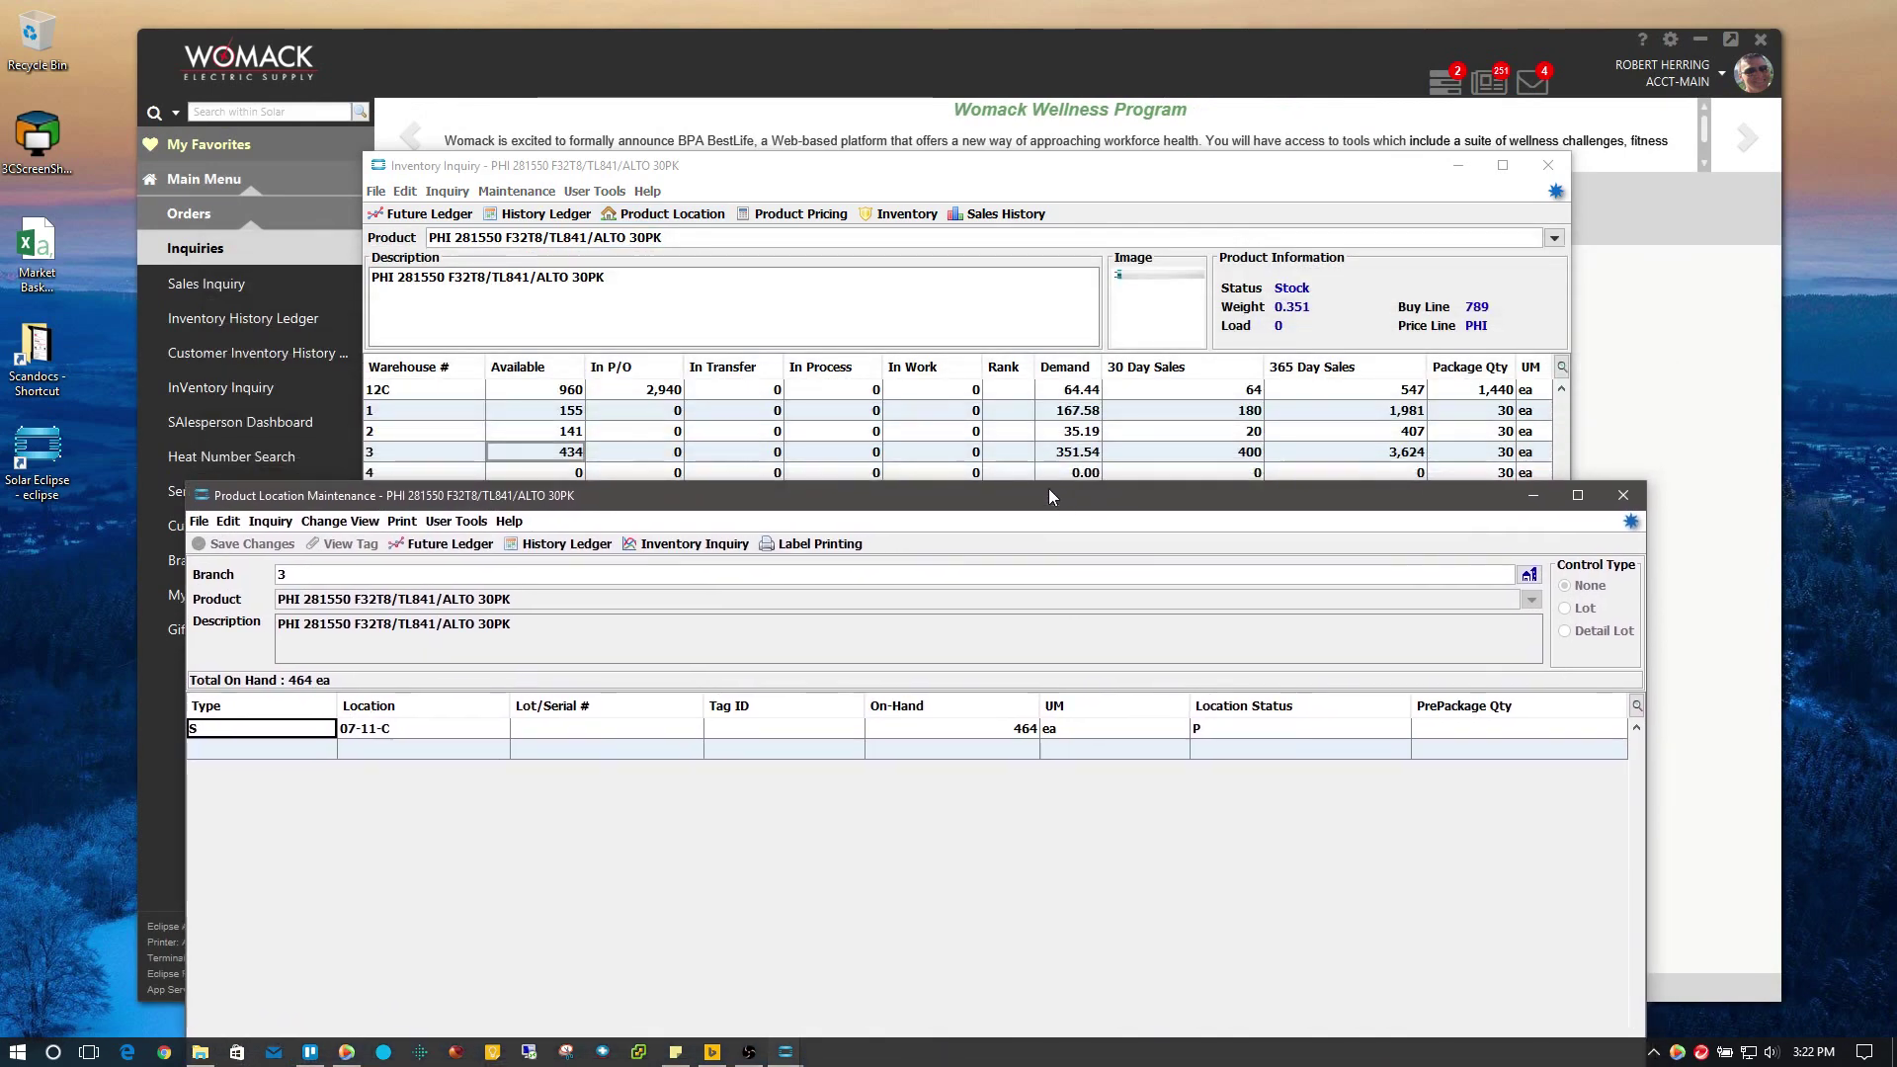
pyautogui.click(1622, 494)
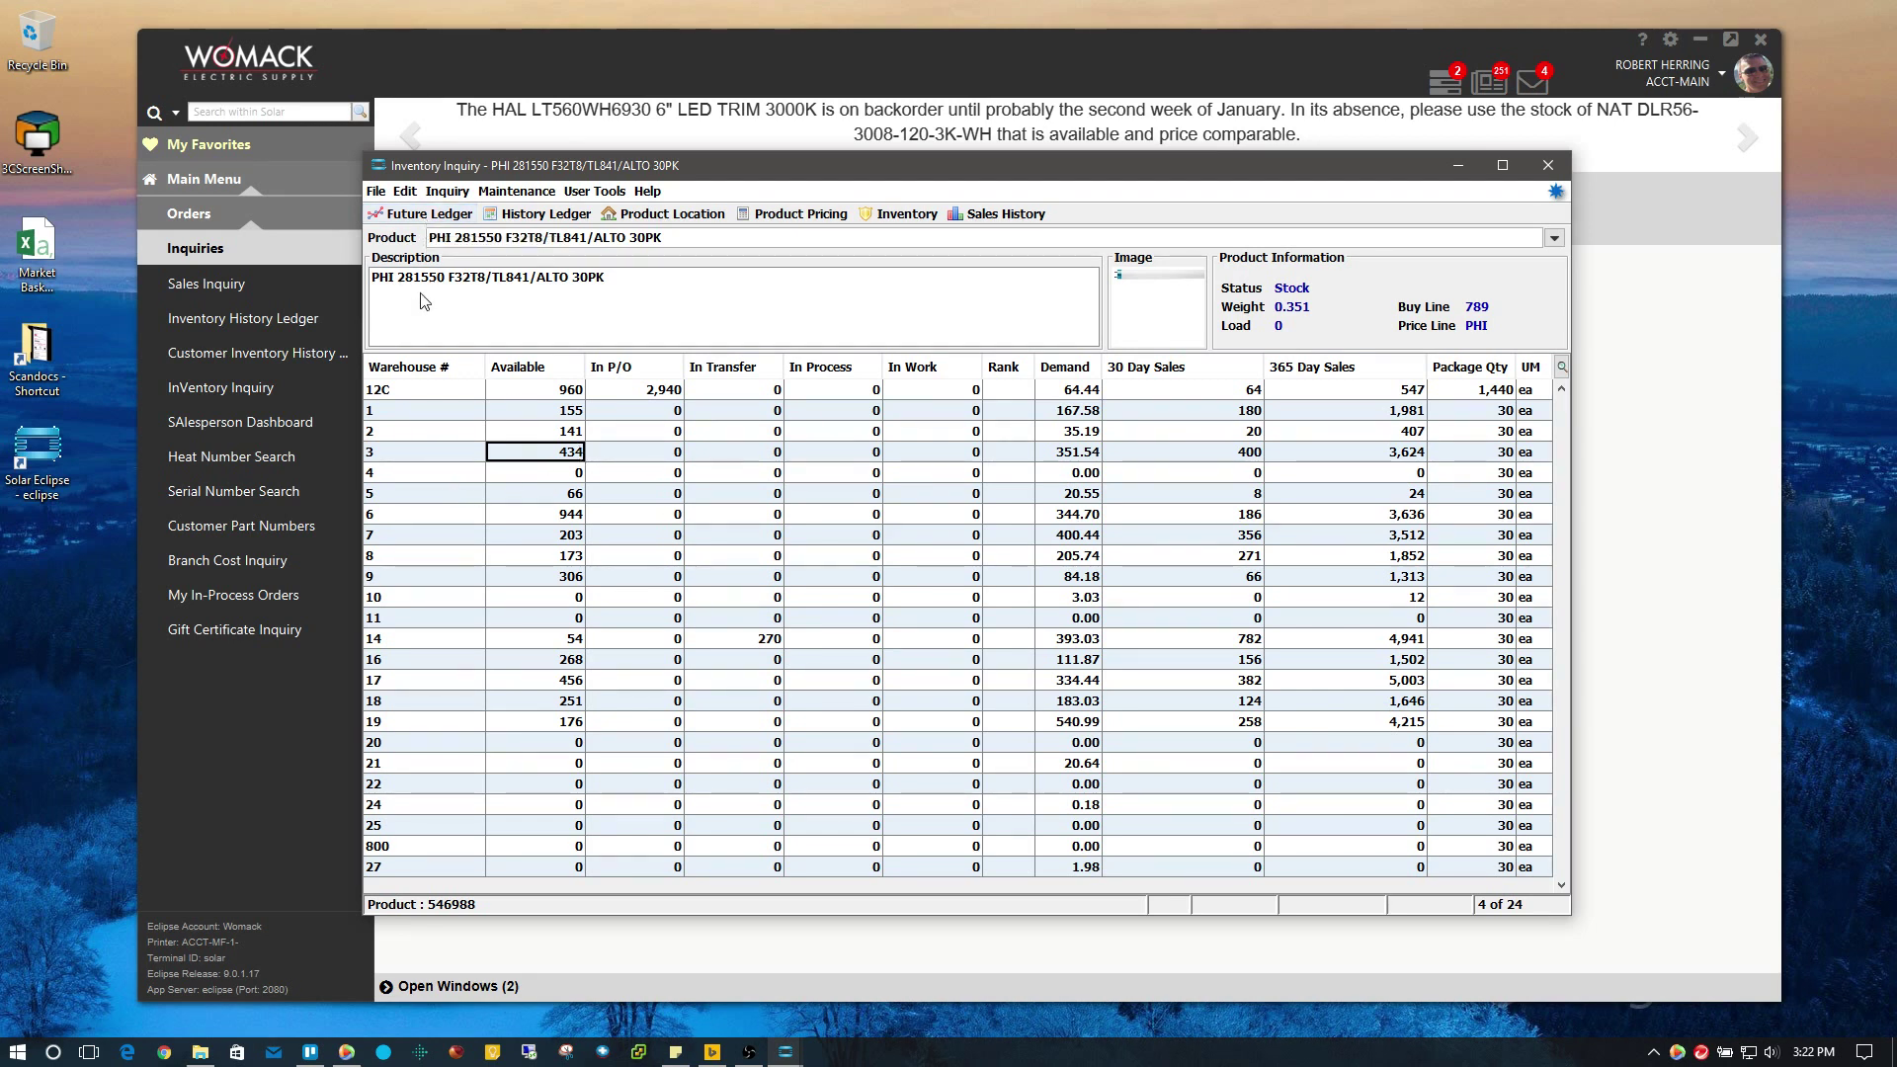
pyautogui.click(443, 227)
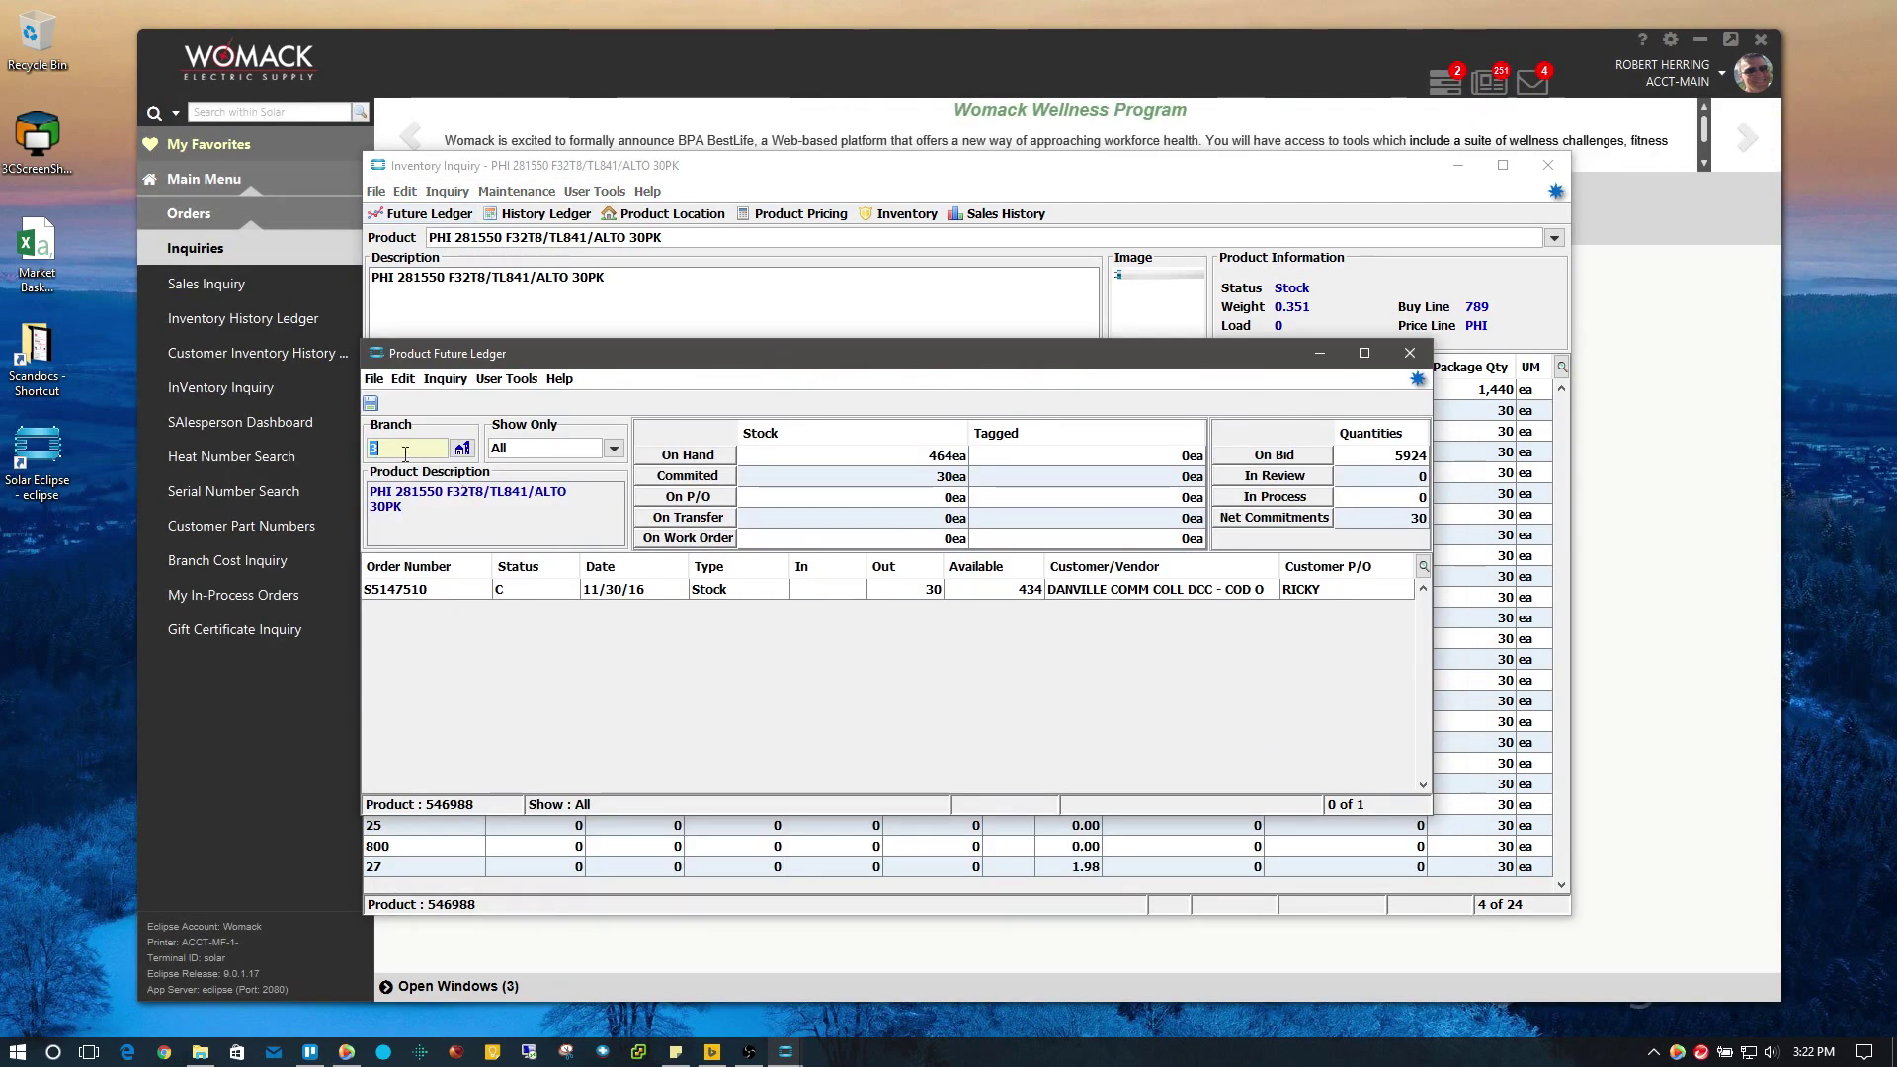
pyautogui.click(437, 593)
pyautogui.click(553, 593)
pyautogui.click(1182, 593)
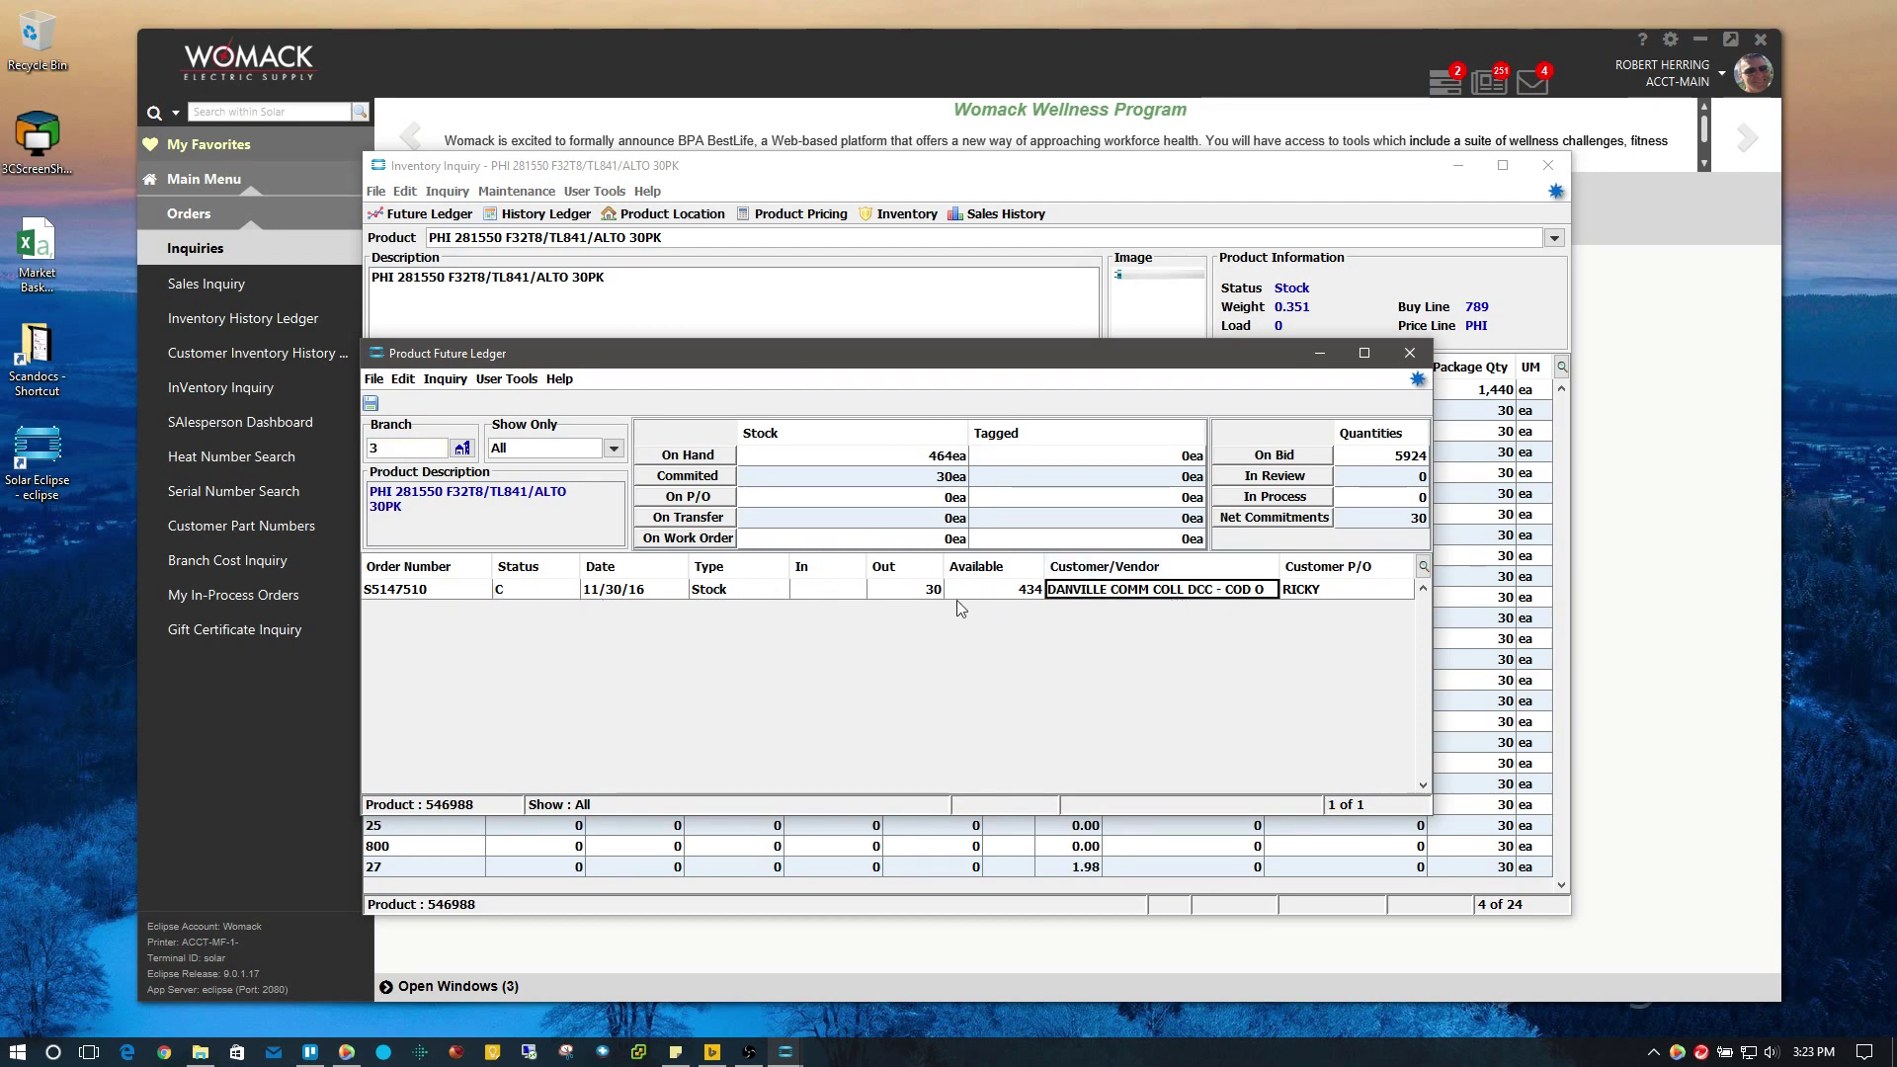
pyautogui.click(911, 590)
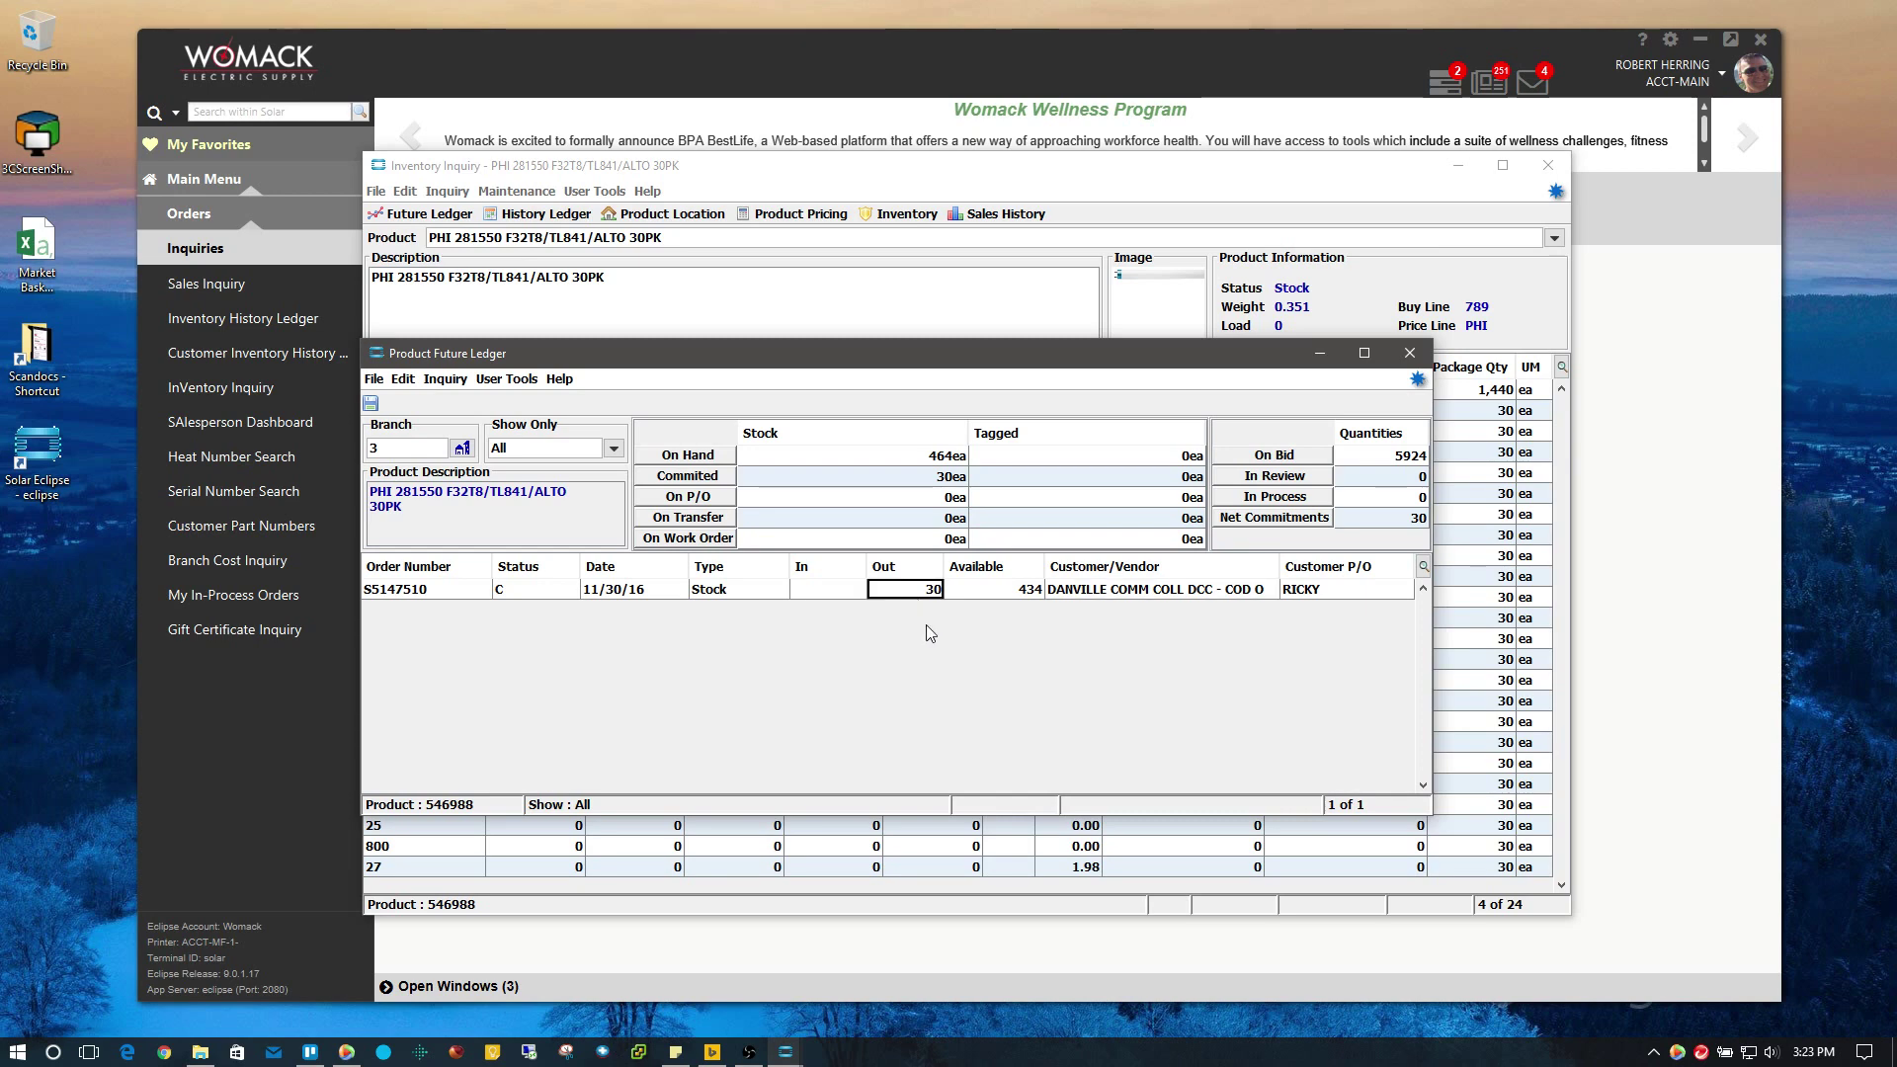
pyautogui.click(1028, 591)
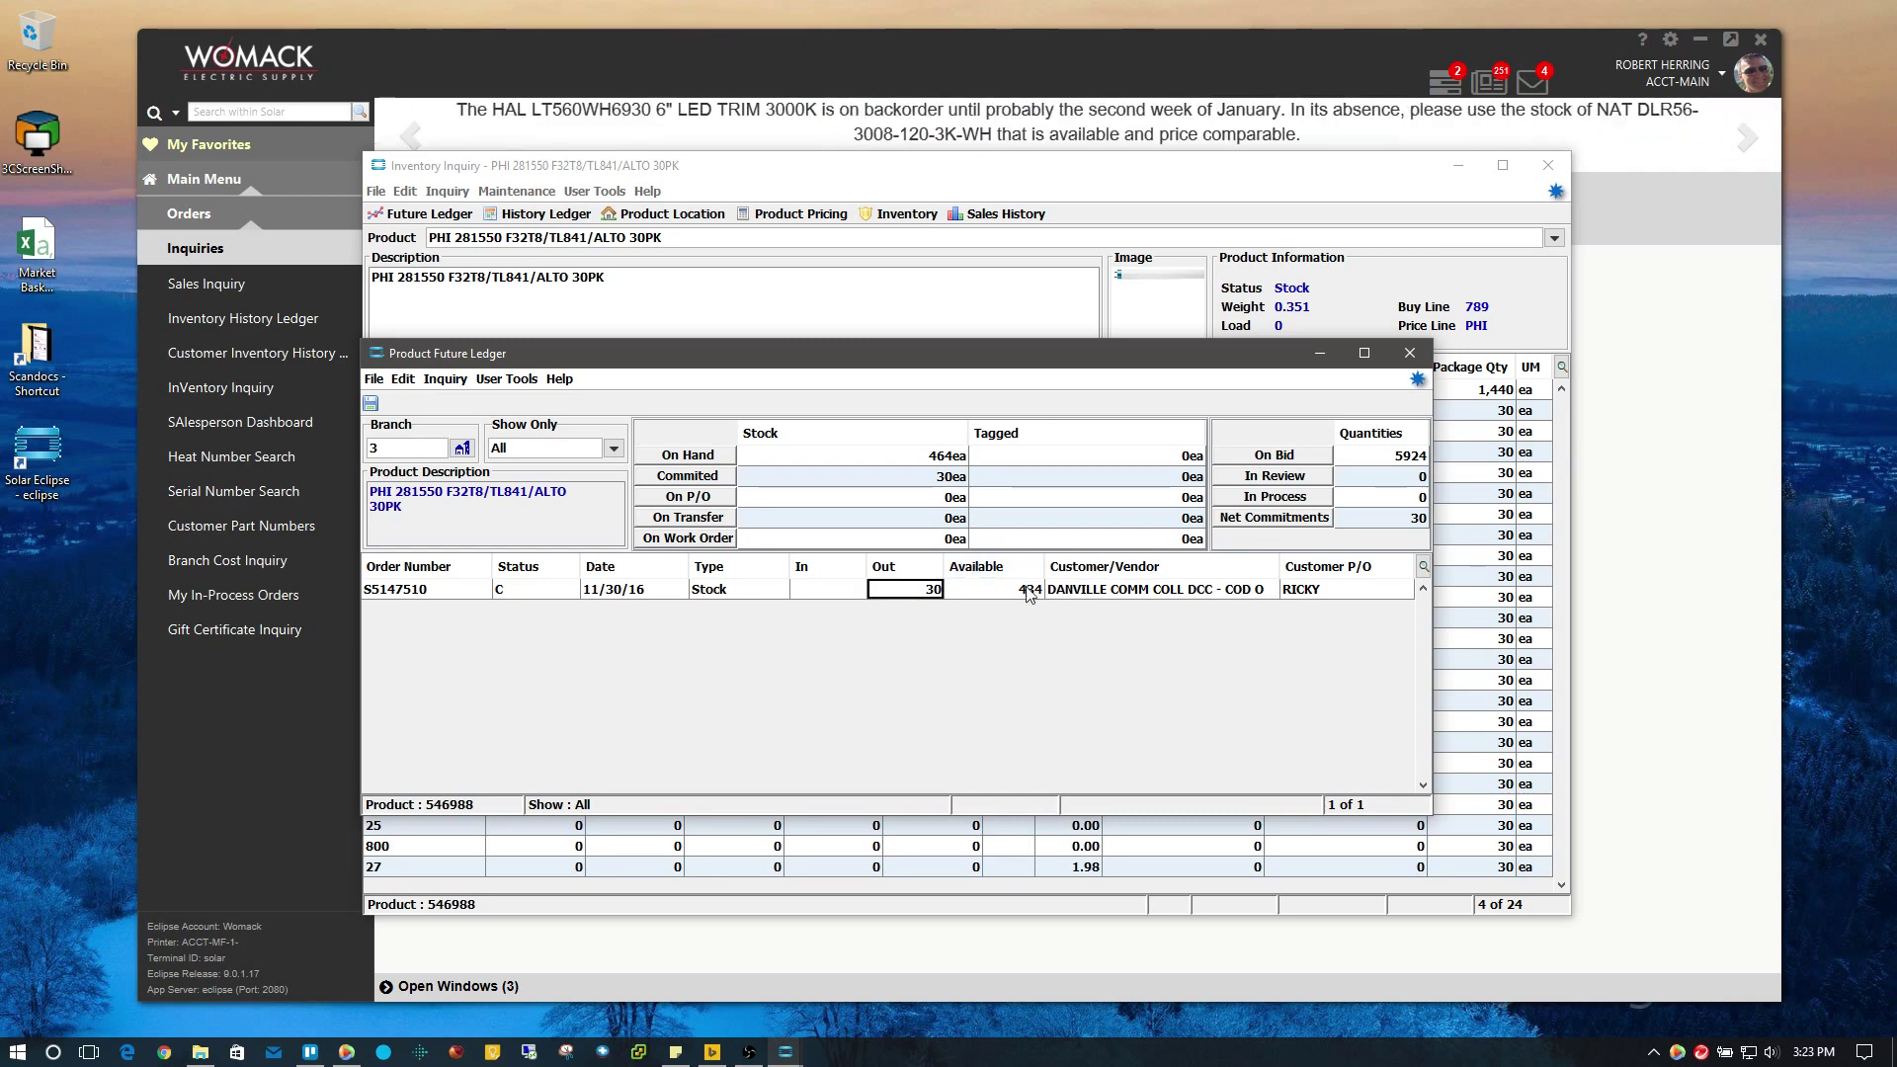
pyautogui.moveTo(1139, 361); pyautogui.dragTo(1183, 394)
pyautogui.click(1452, 387)
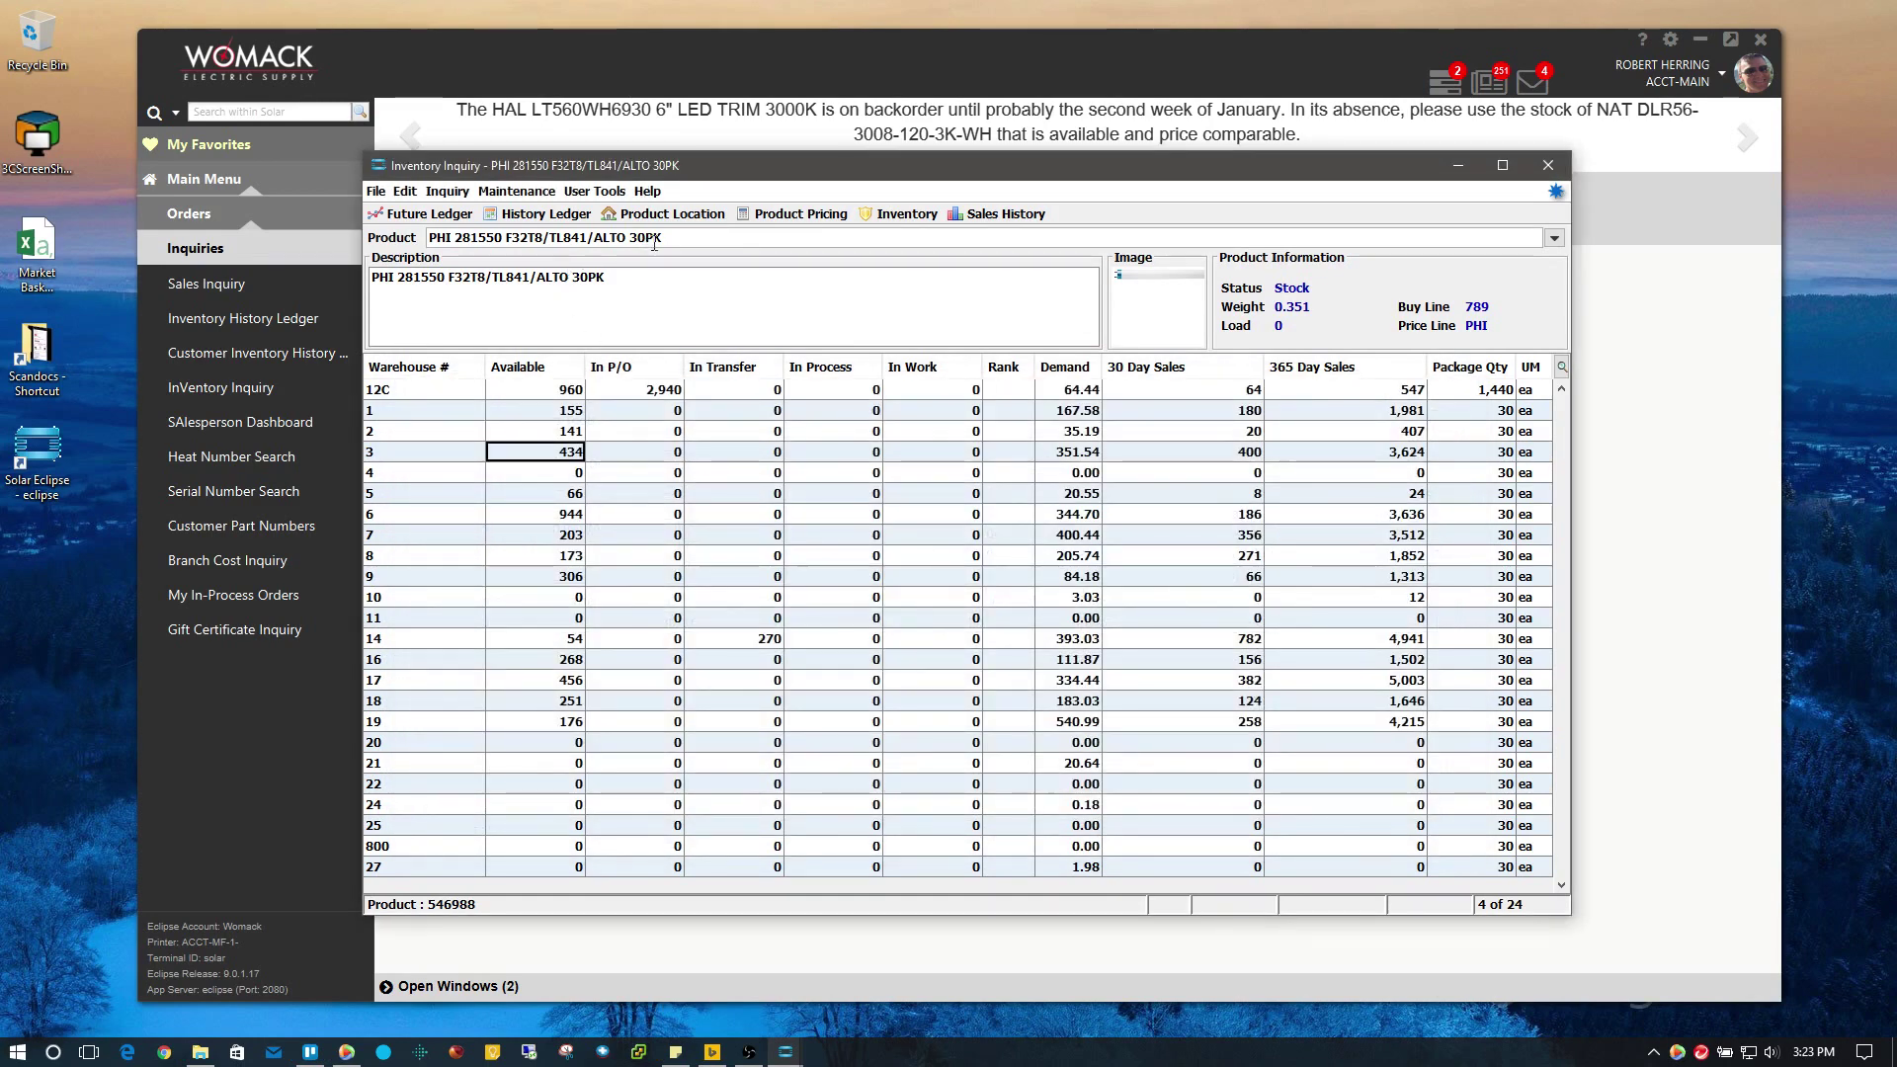
pyautogui.click(672, 214)
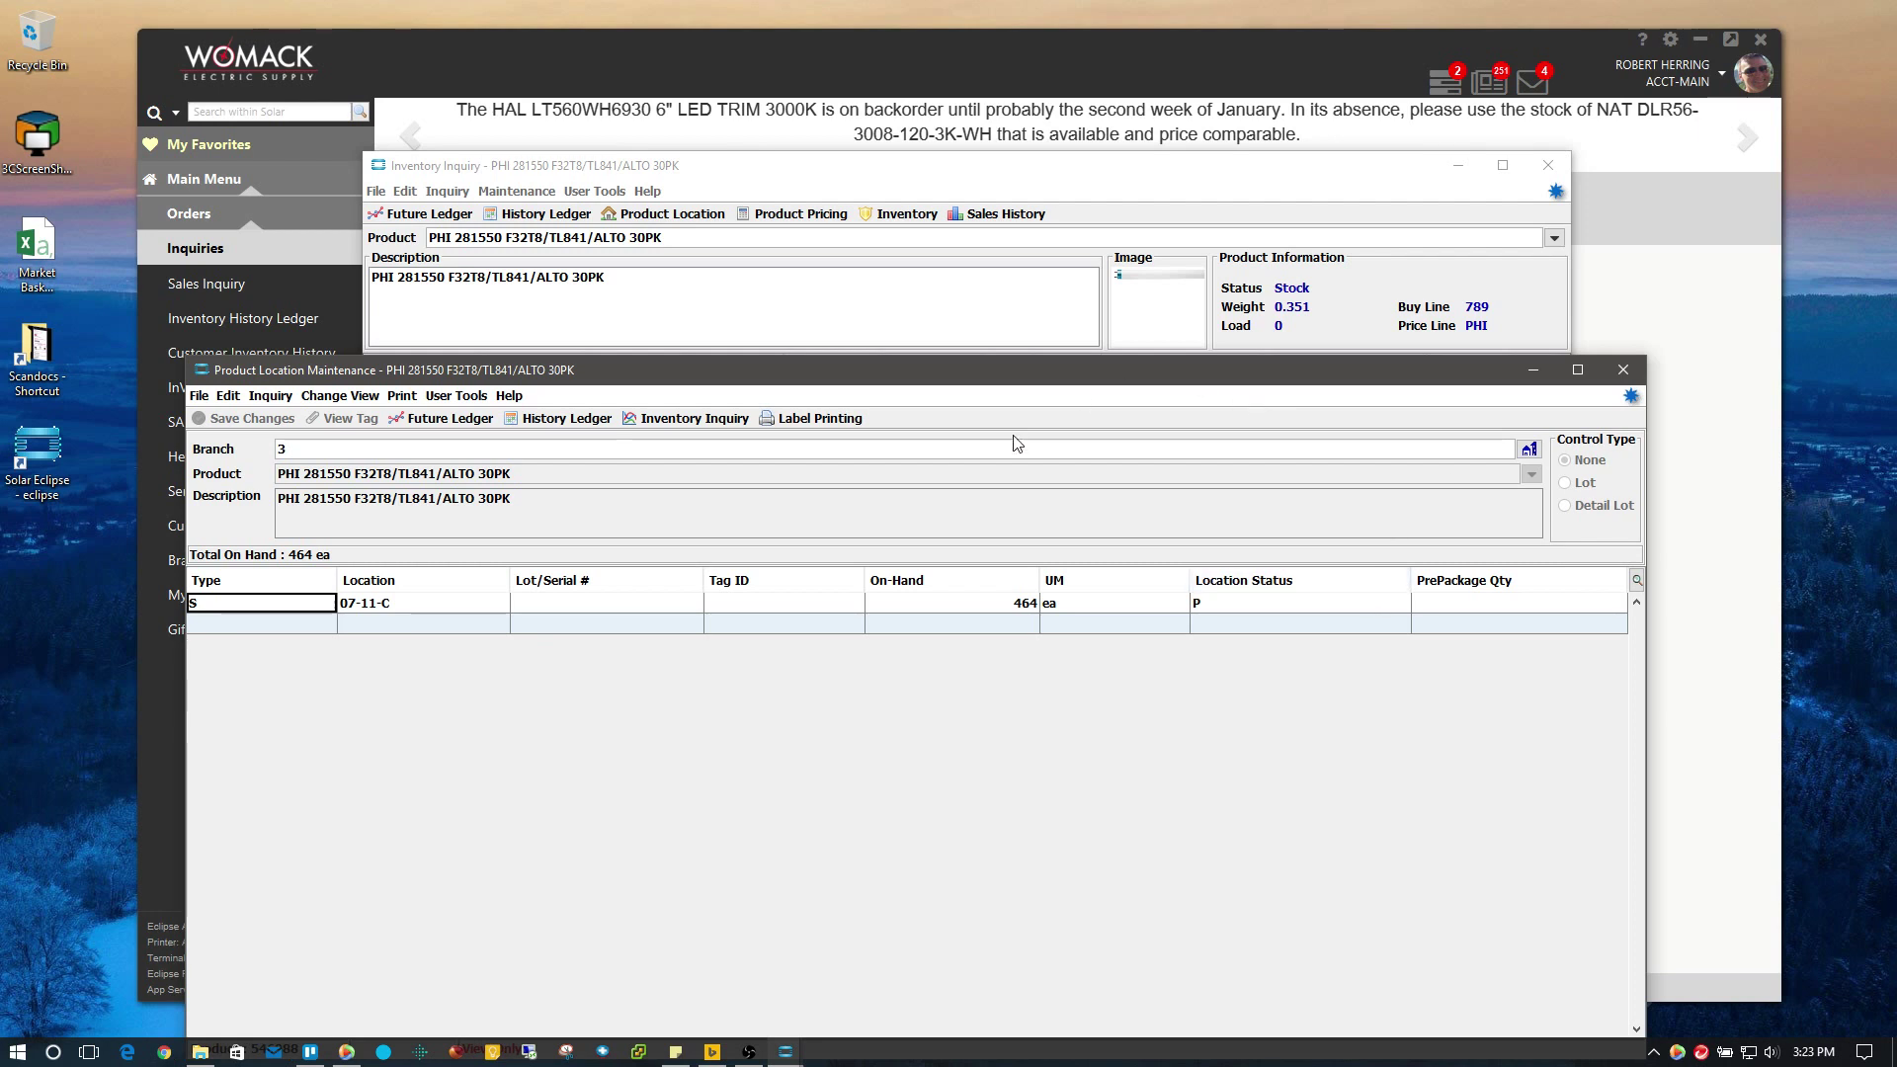
pyautogui.moveTo(1133, 389); pyautogui.dragTo(1275, 225)
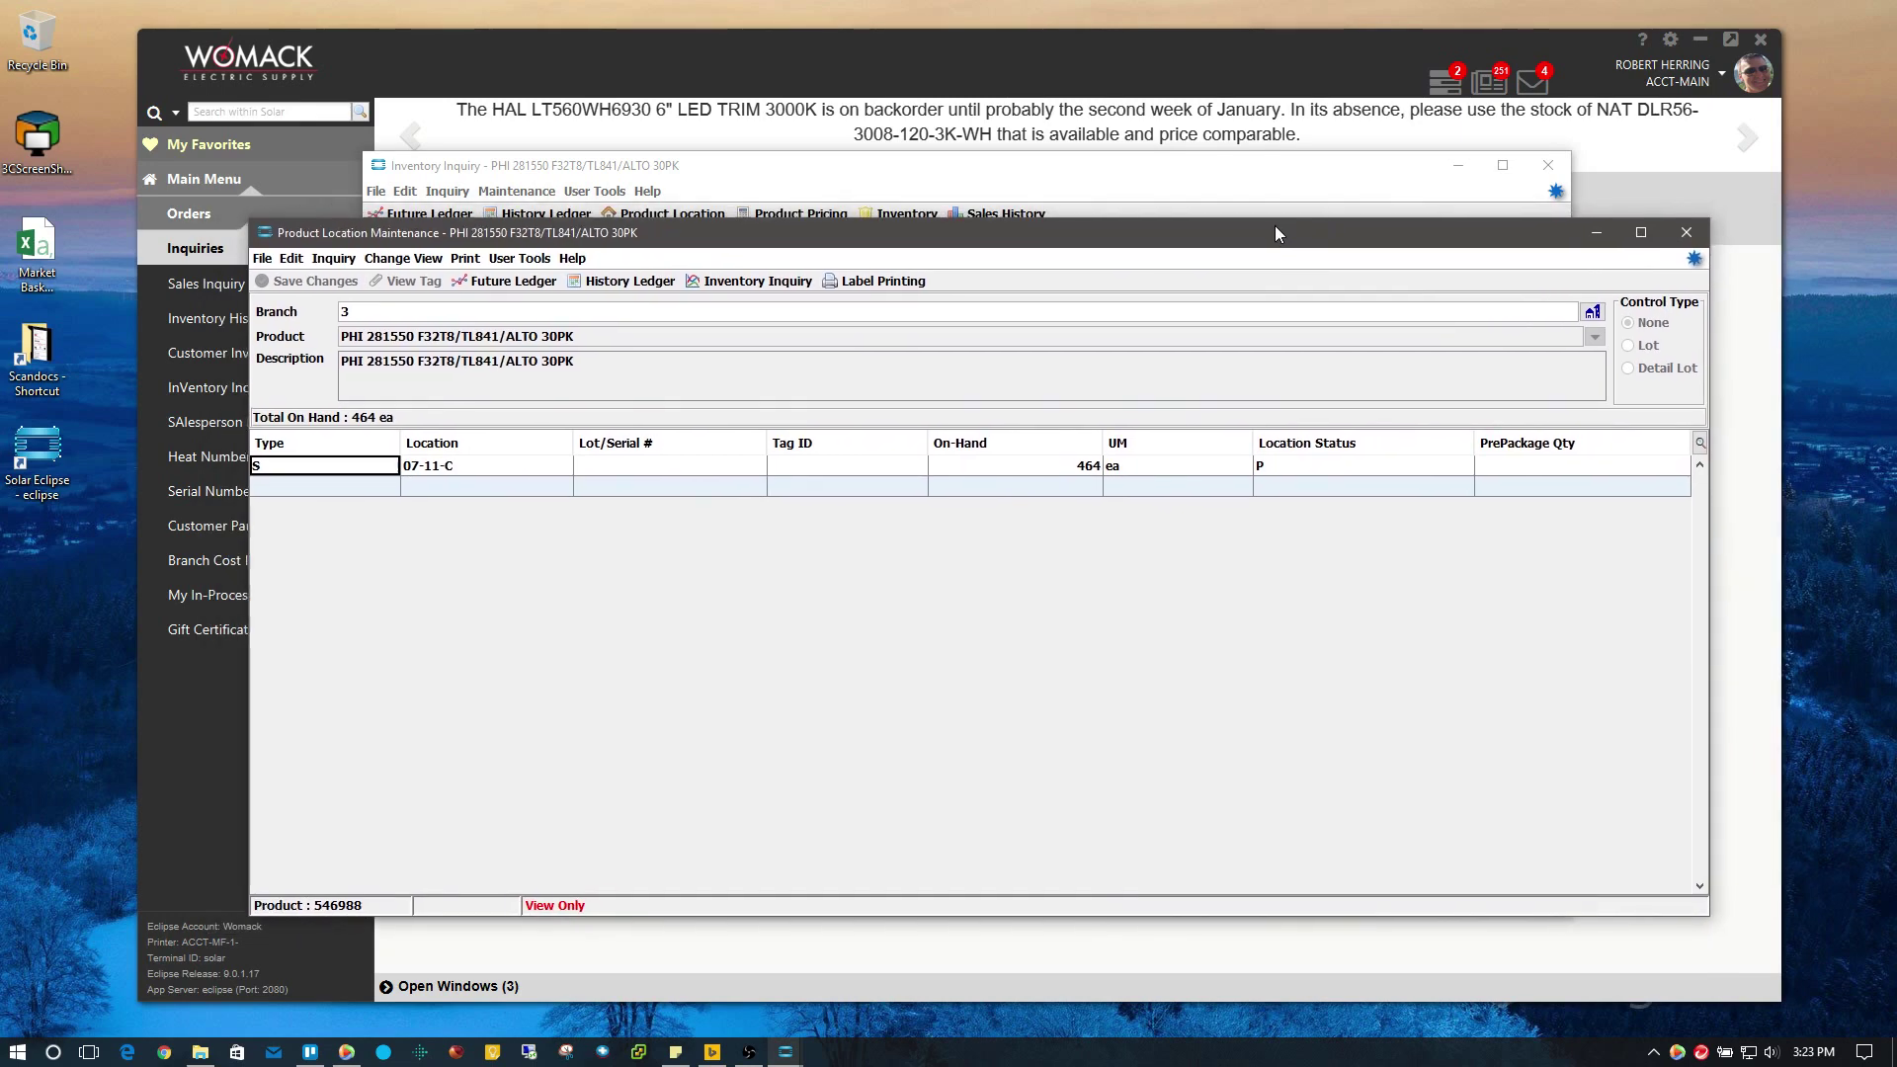
pyautogui.click(1670, 232)
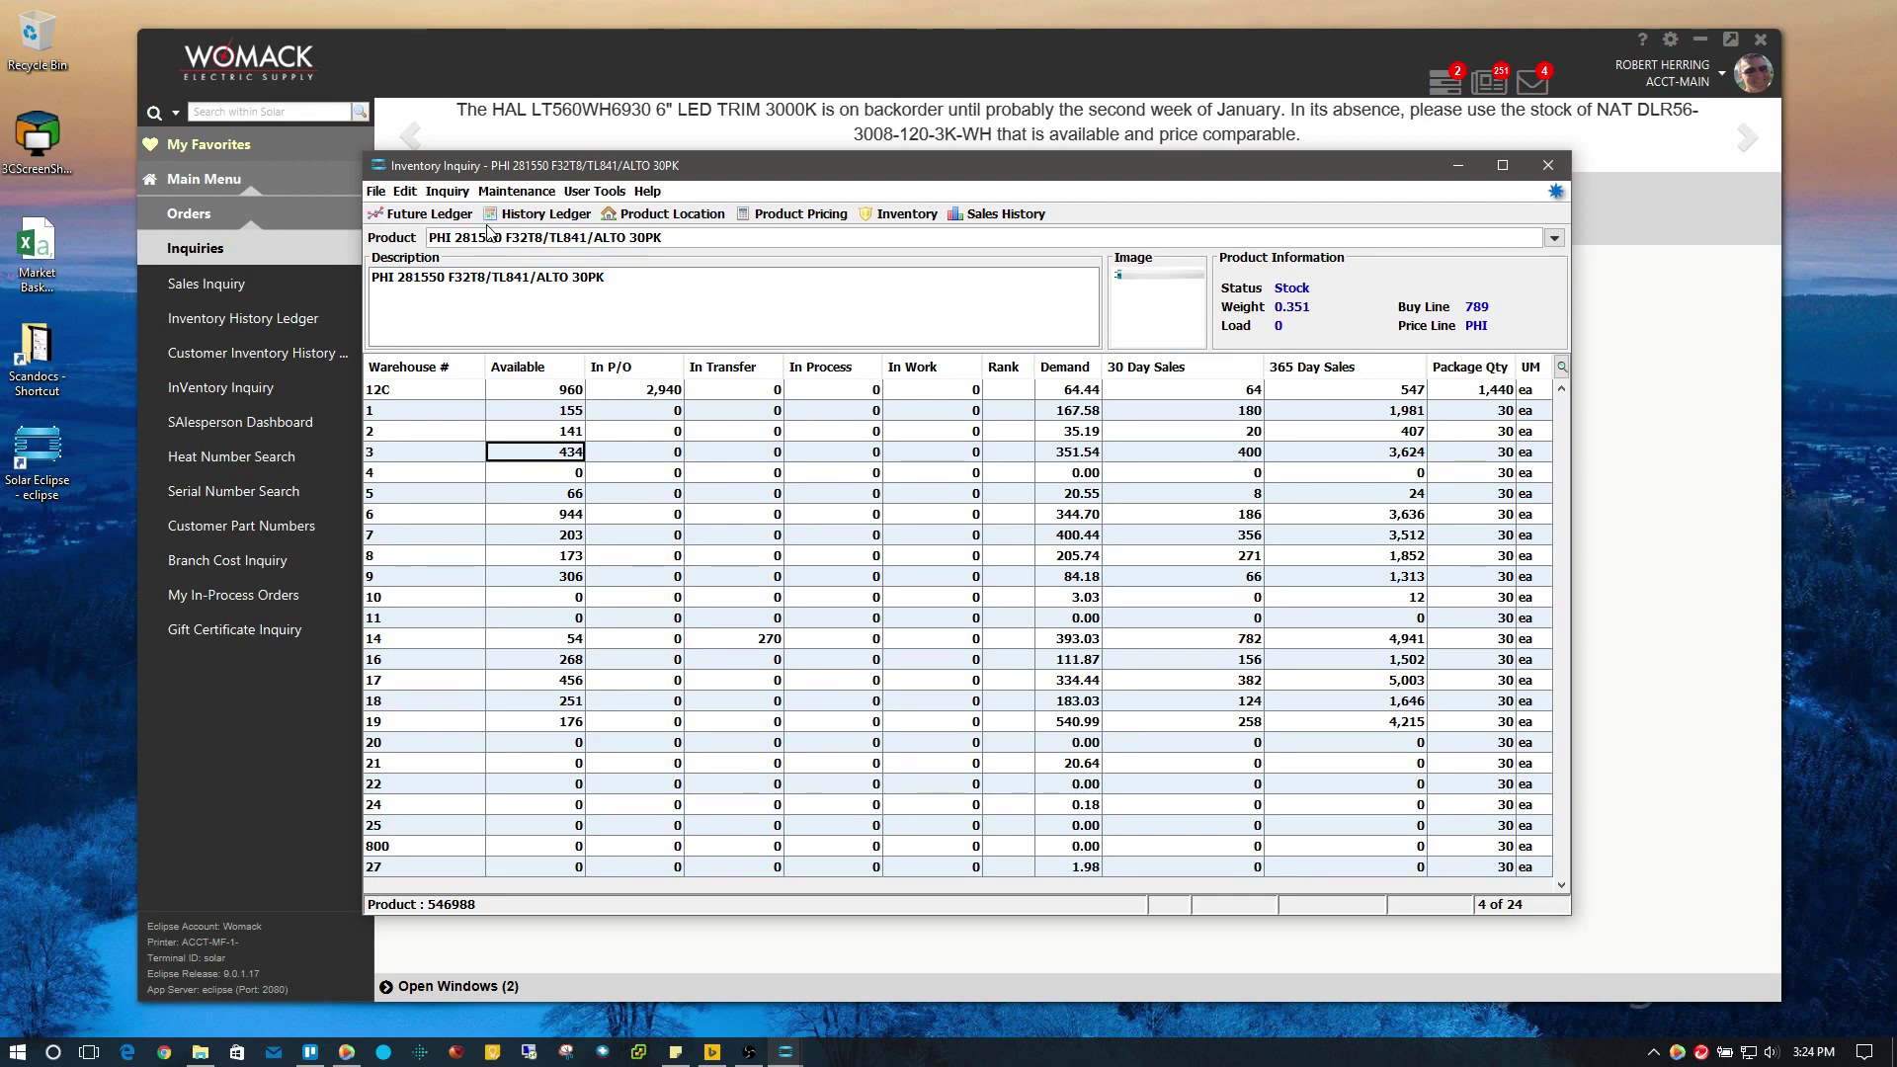
# Open the lamp's branch 3 History Ledger, resize its window, and scroll to the December 2016 rows.
pyautogui.click(539, 218)
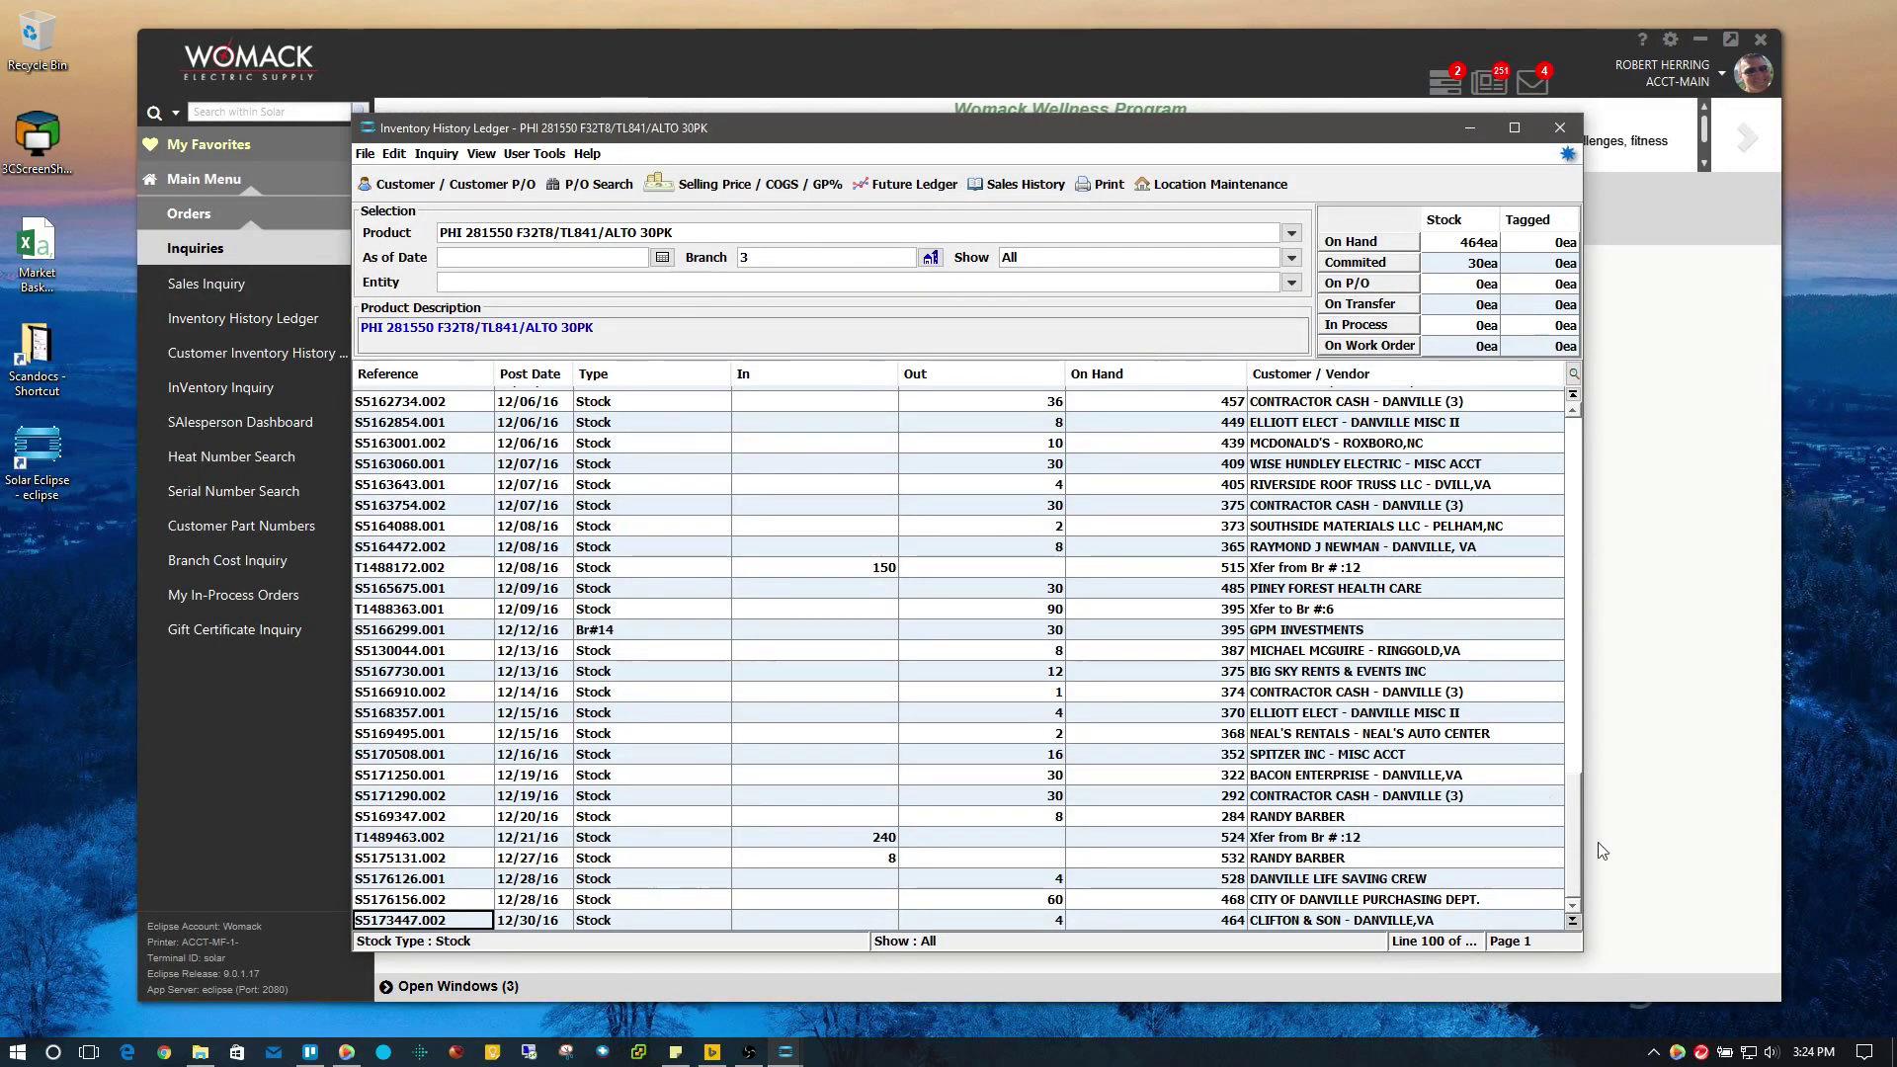
pyautogui.moveTo(1574, 856); pyautogui.dragTo(1581, 609)
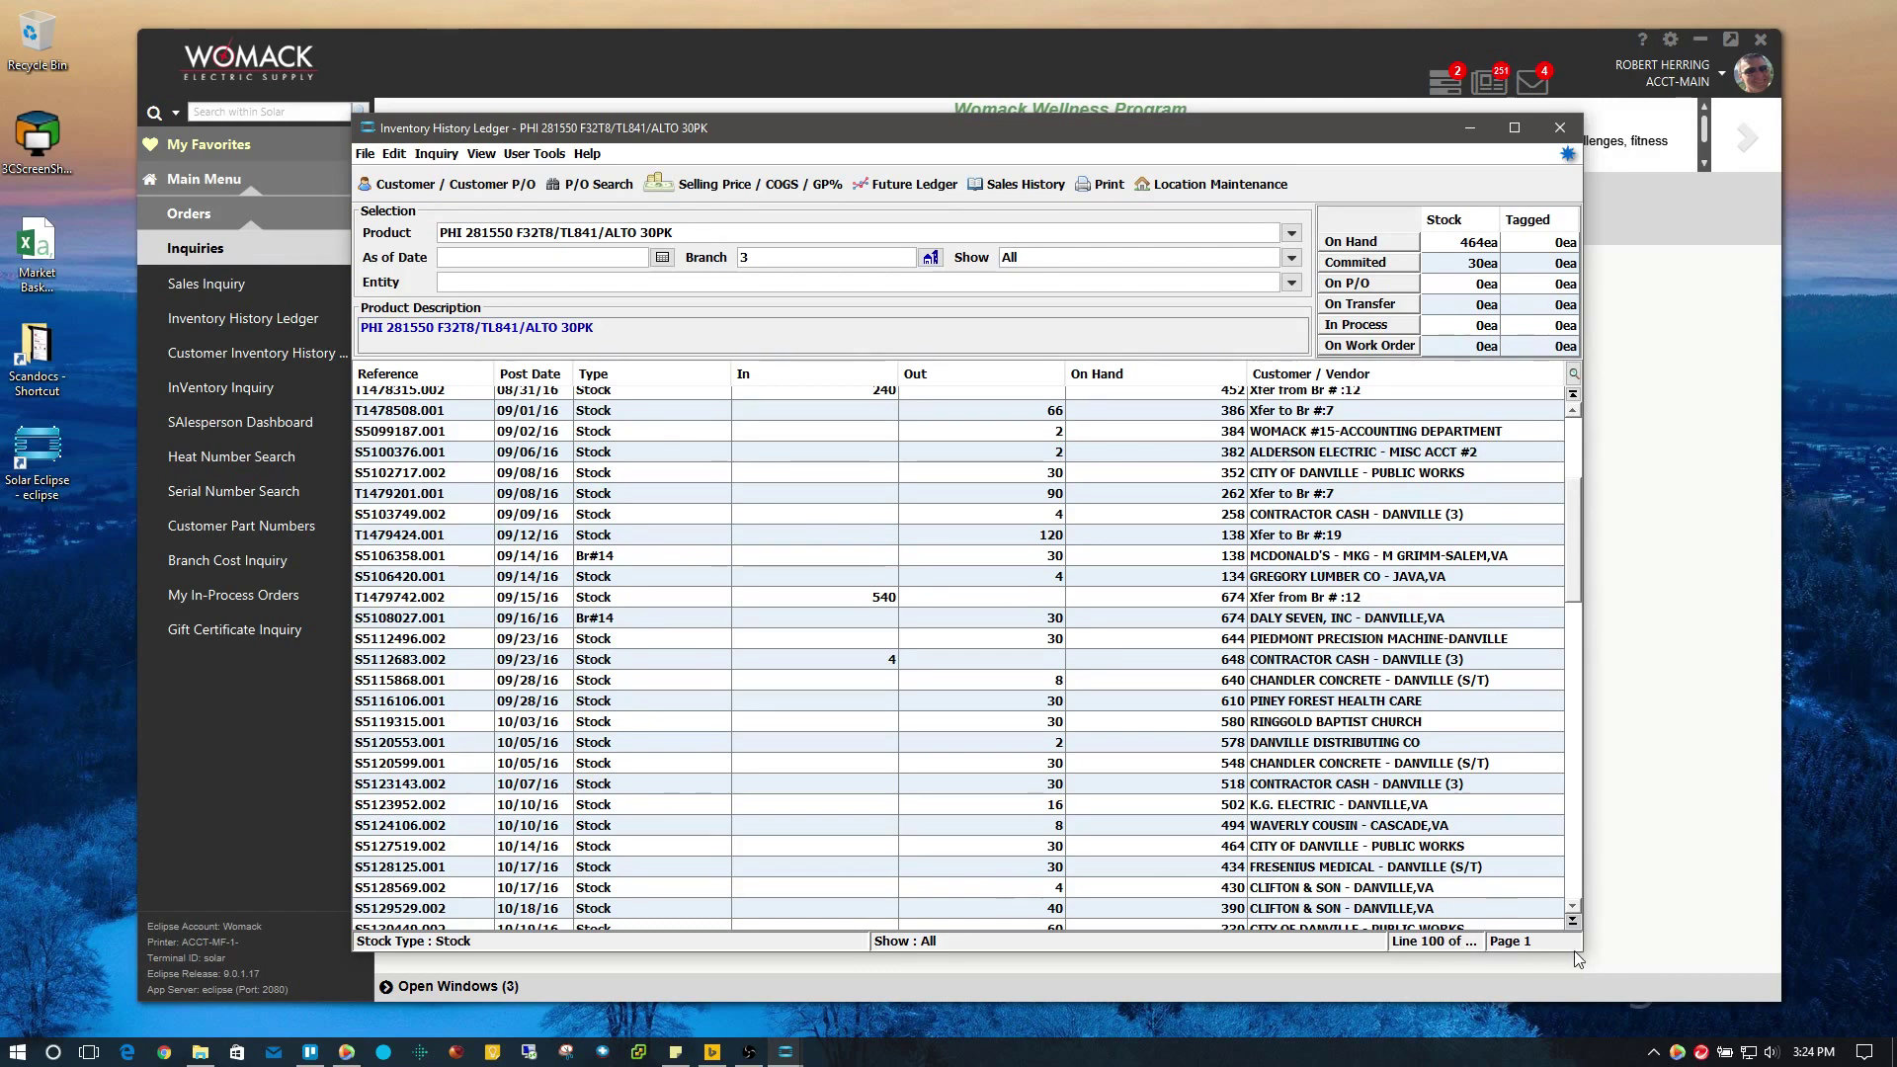
pyautogui.moveTo(1578, 954); pyautogui.dragTo(1665, 963)
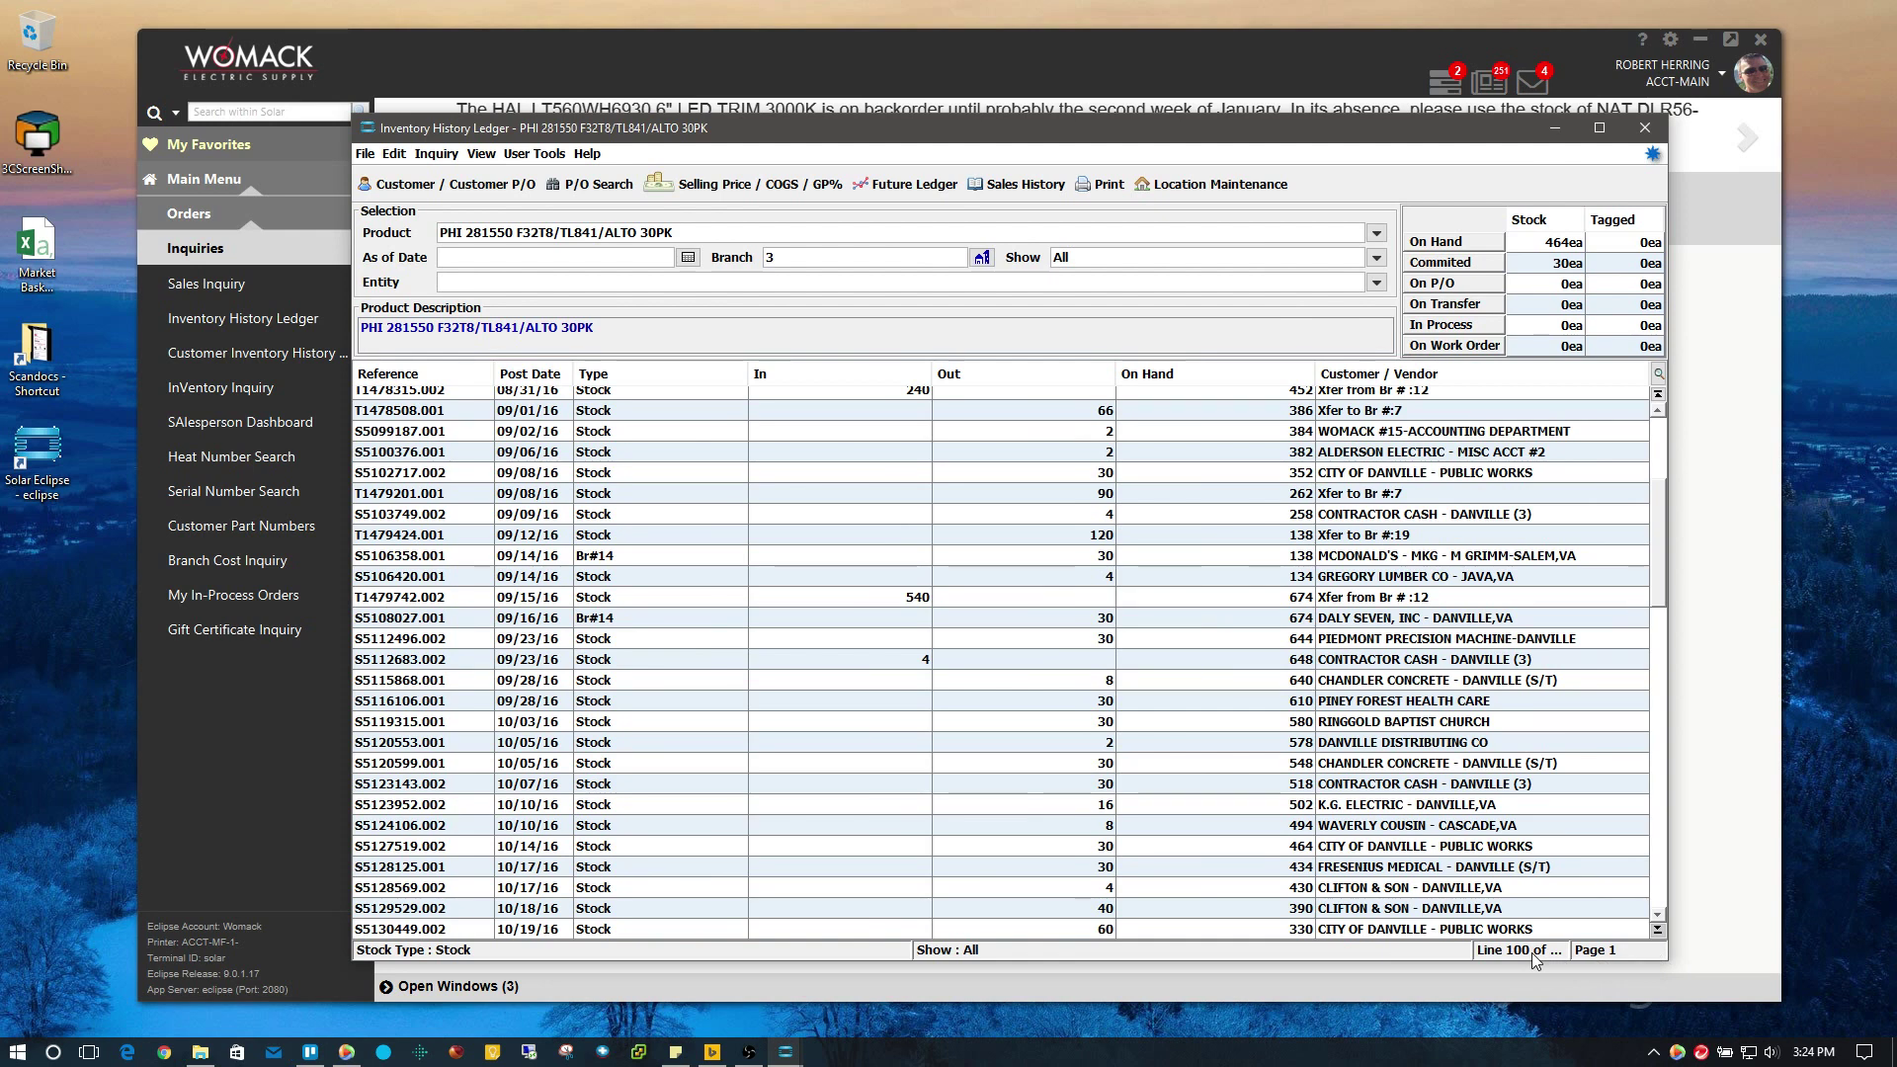
pyautogui.moveTo(1670, 960); pyautogui.dragTo(1581, 959)
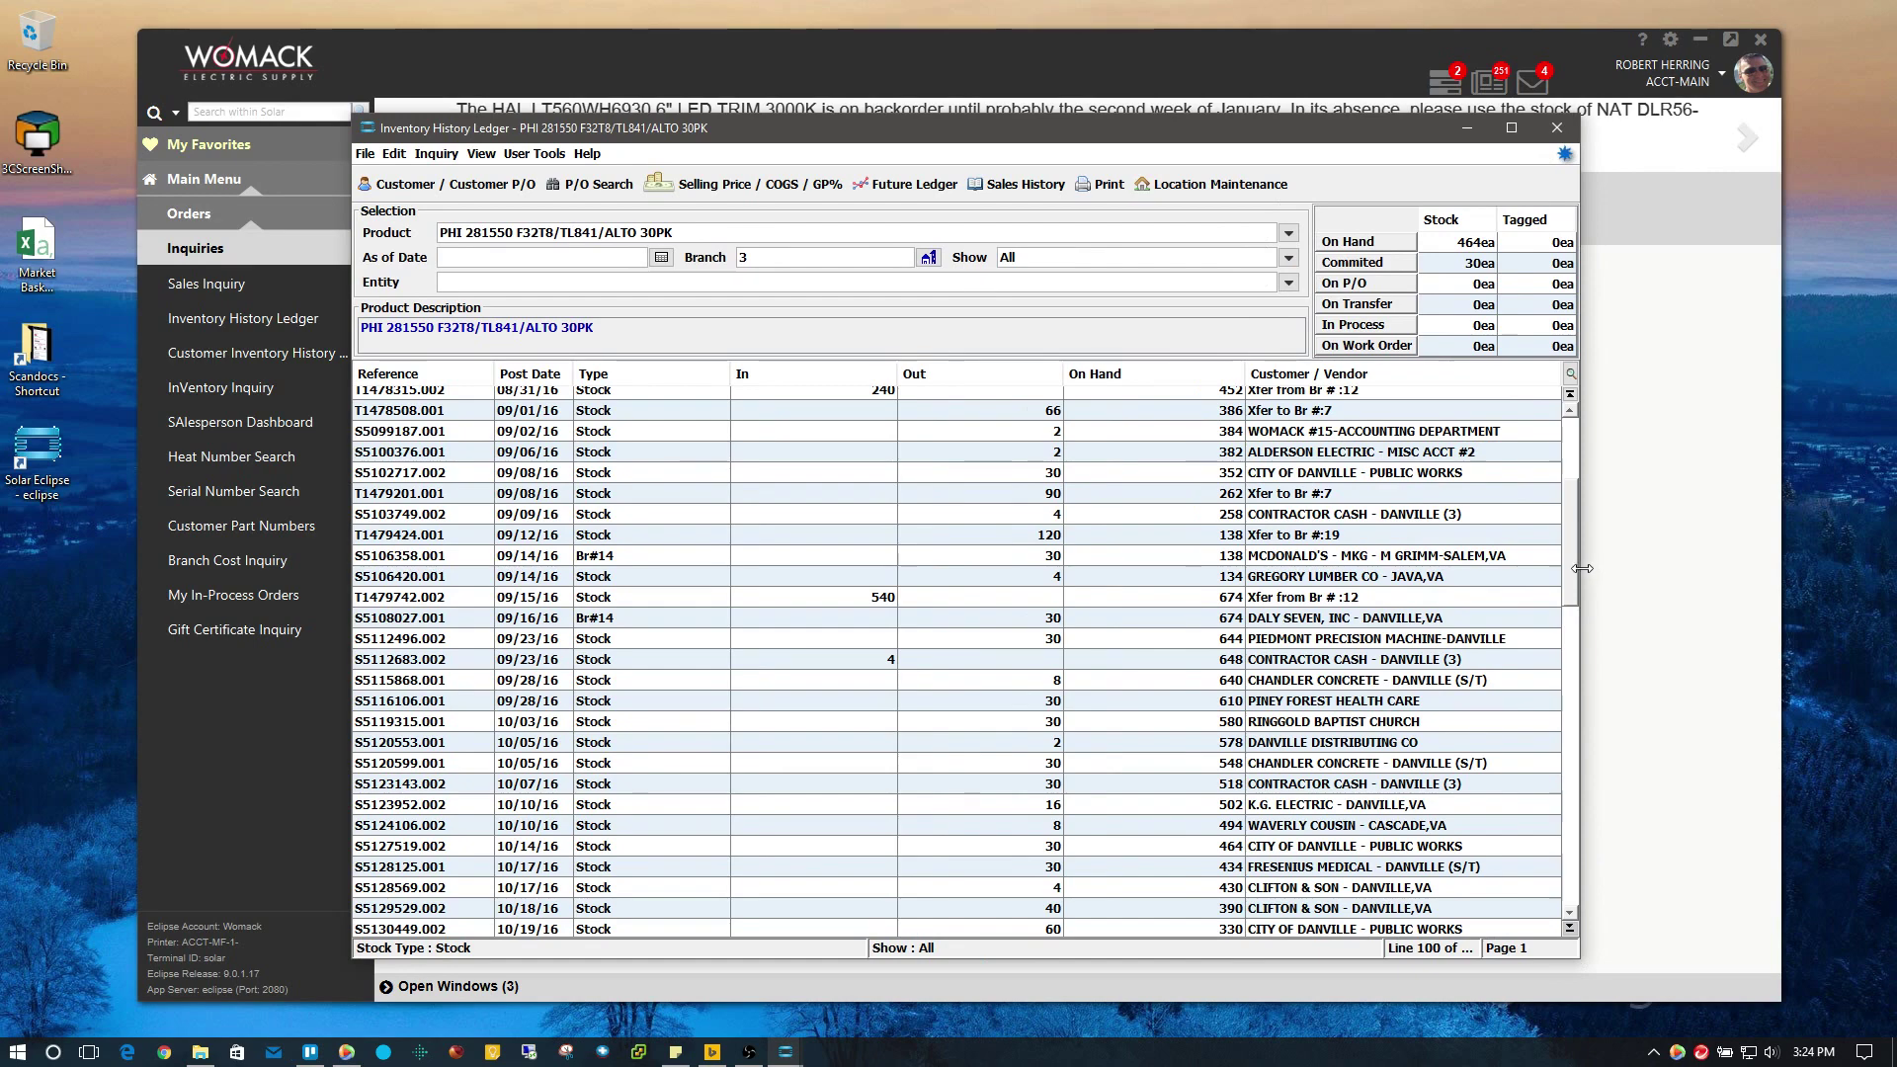
pyautogui.scroll(4, 1573, 553)
pyautogui.moveTo(1569, 468); pyautogui.dragTo(1559, 871)
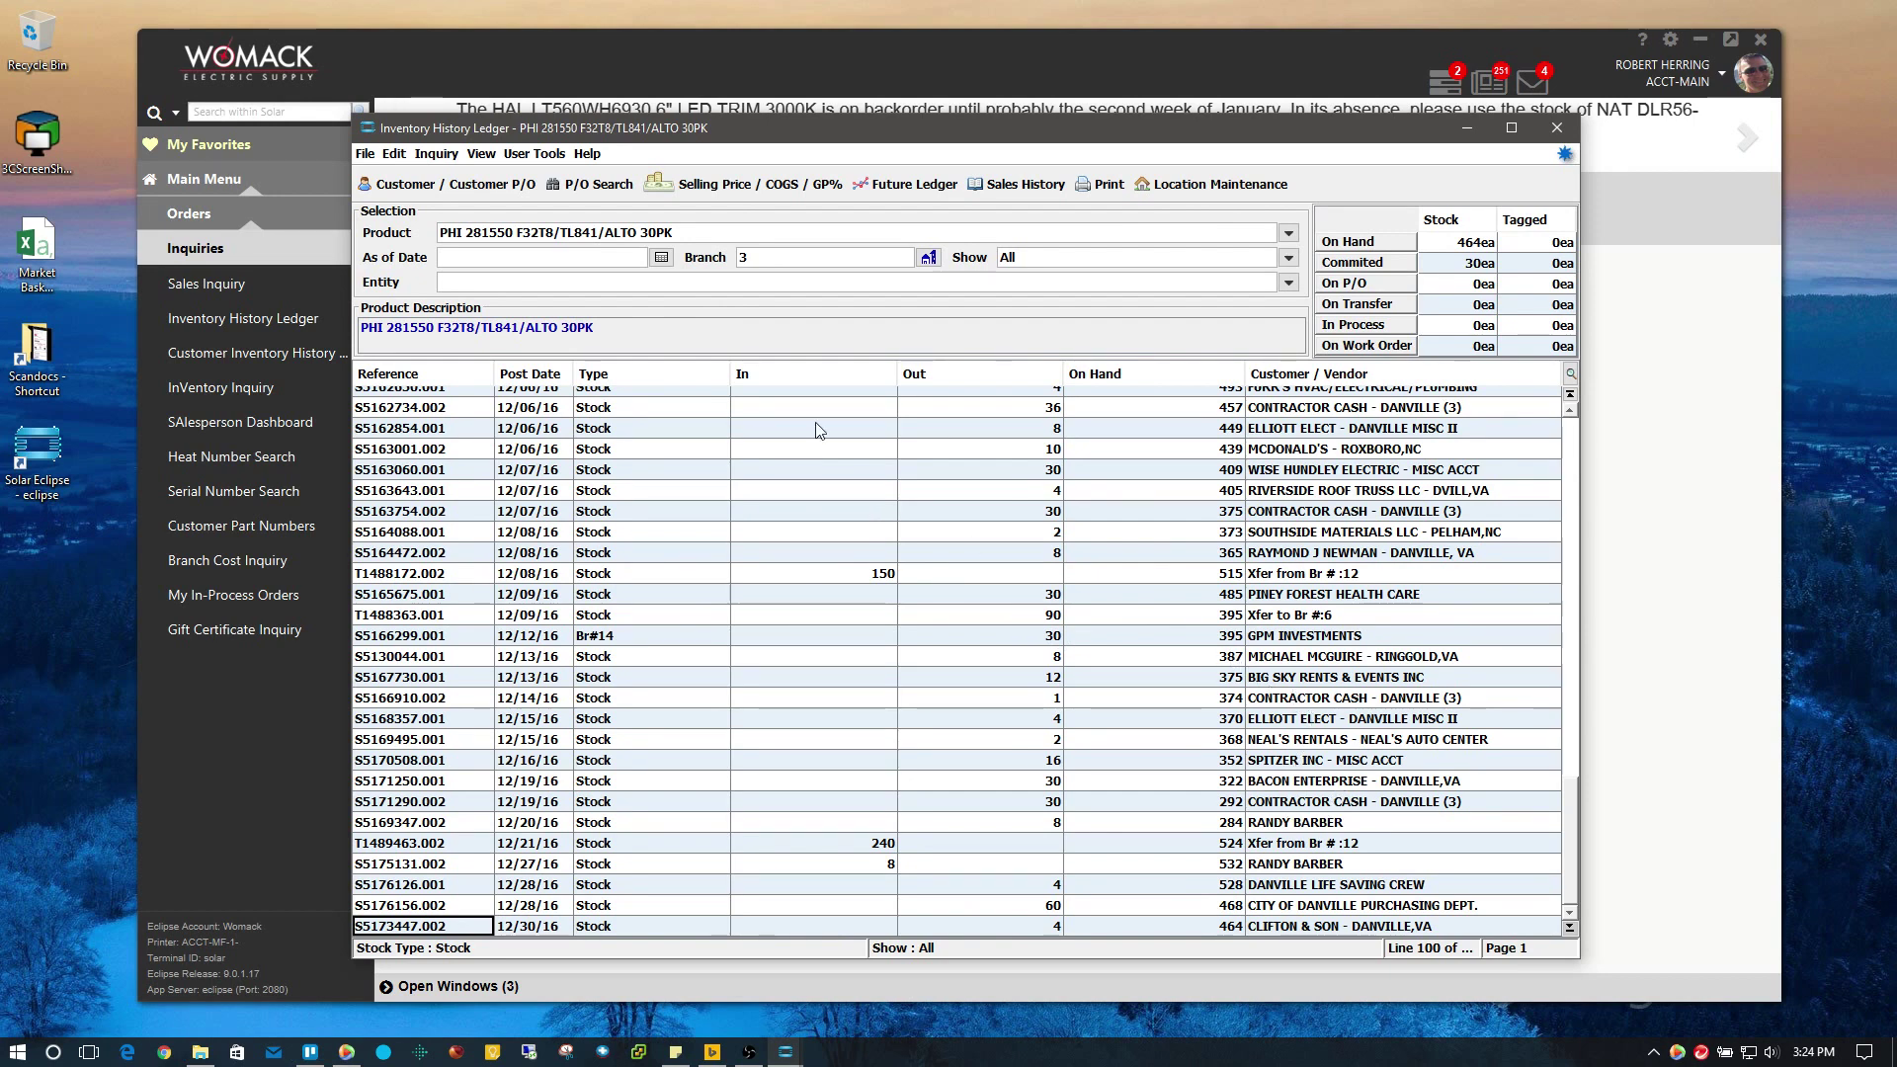
# Enter 'con cash' in the Entity field and pick CONTRACTOR CASH - DANVILLE (3).
pyautogui.click(585, 283)
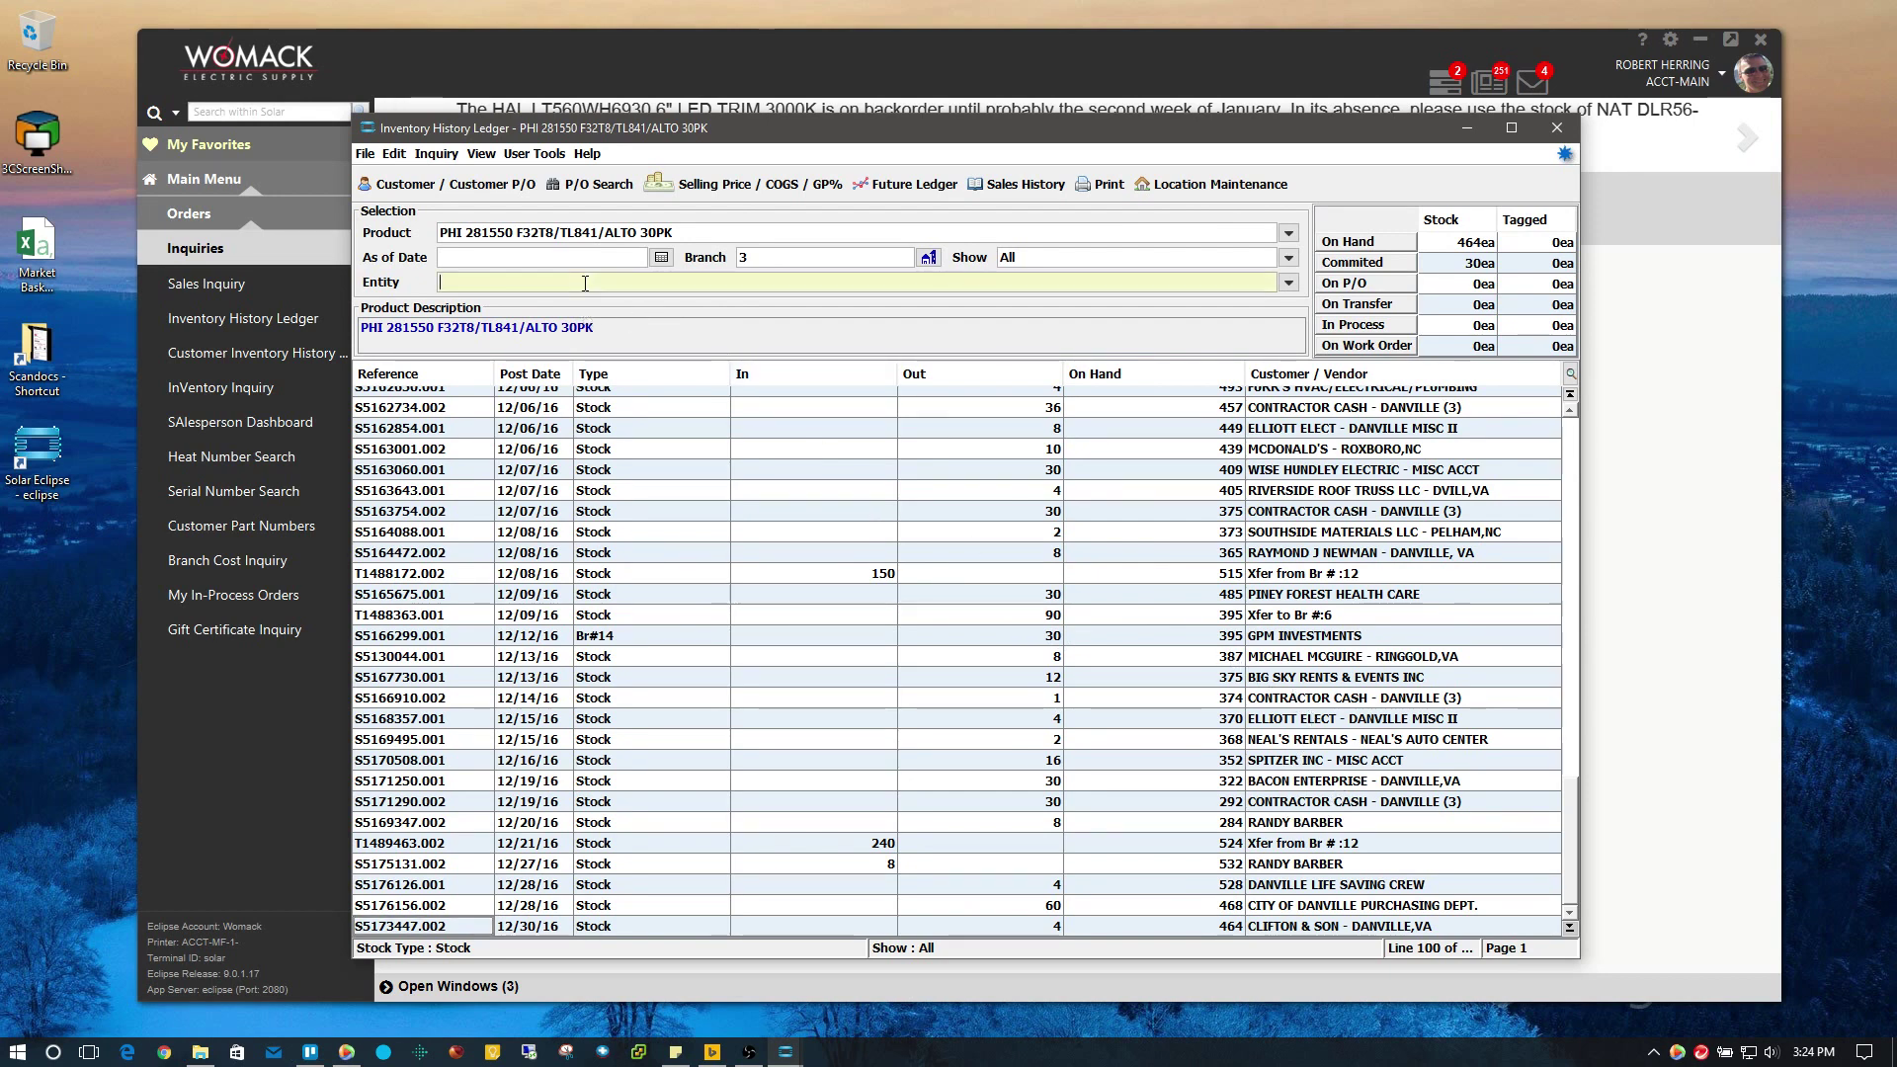
pyautogui.write('conc')
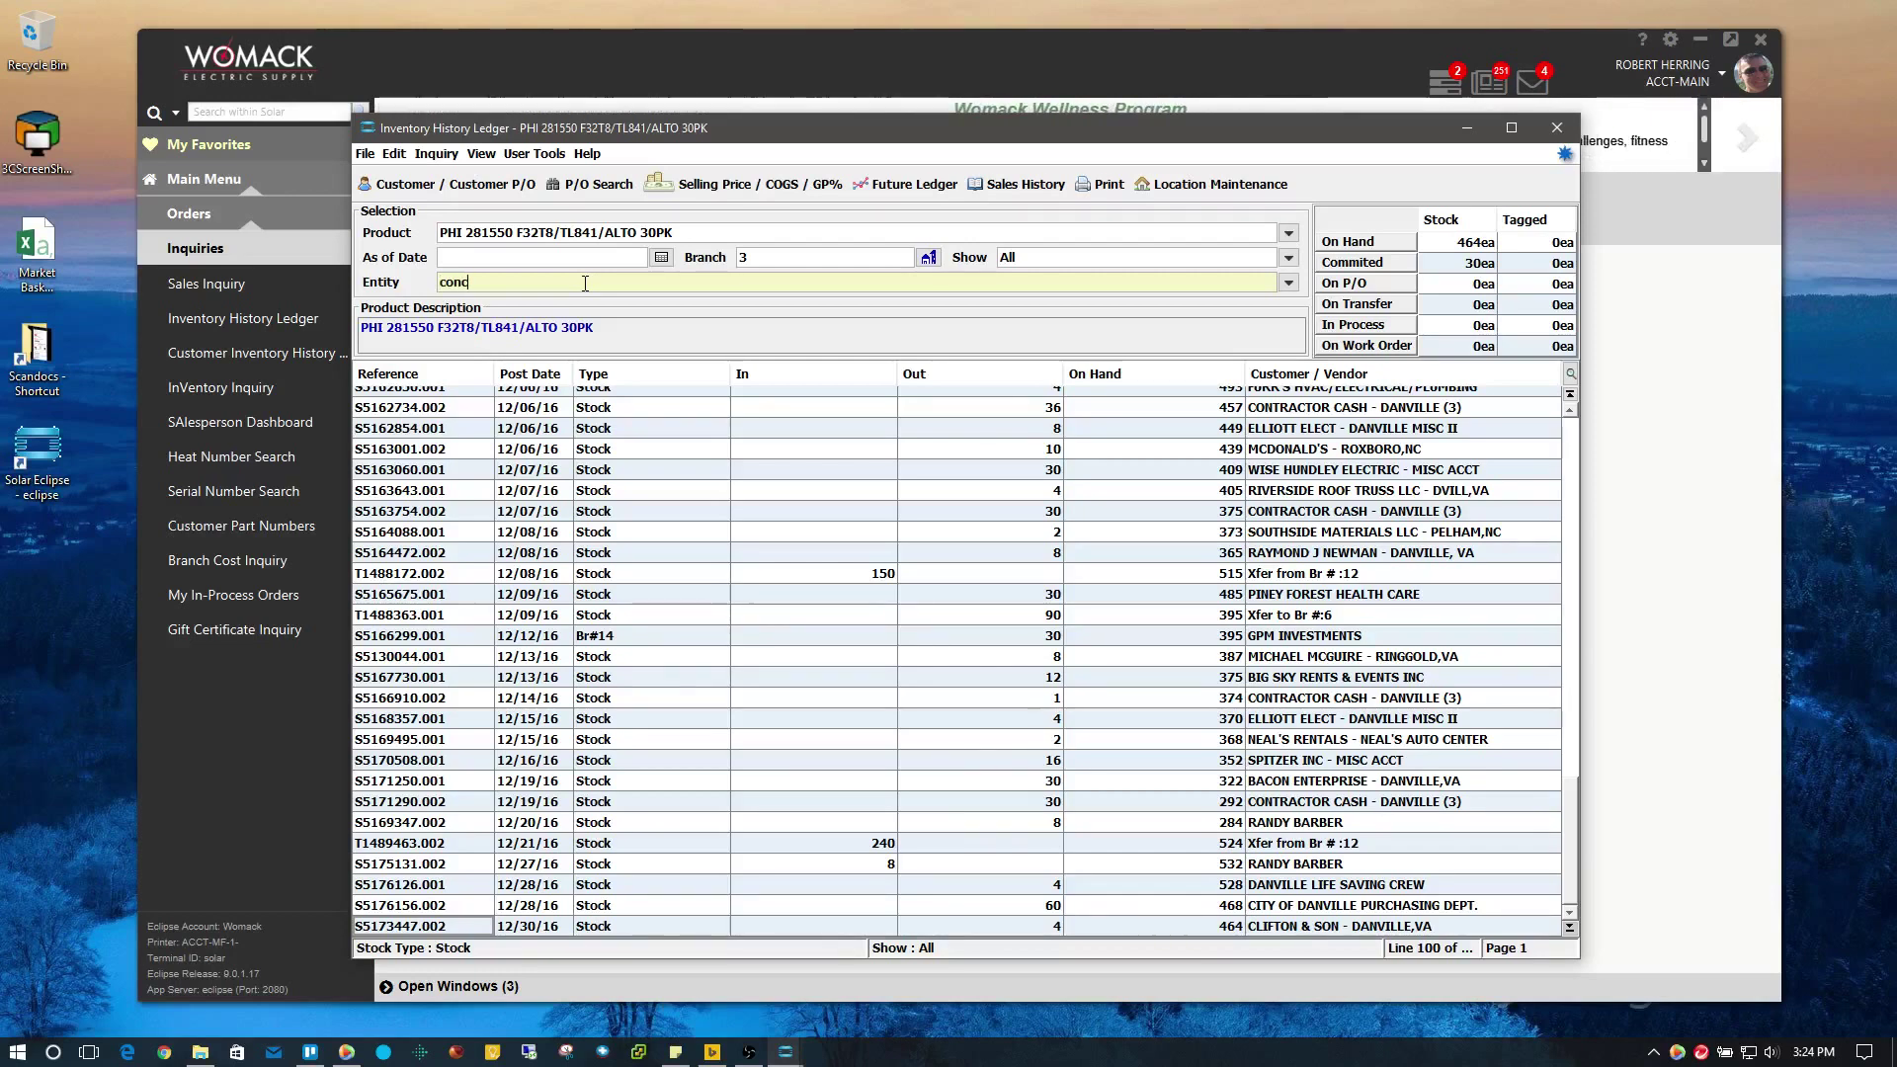
pyautogui.press('BackSpace')
pyautogui.write('cash')
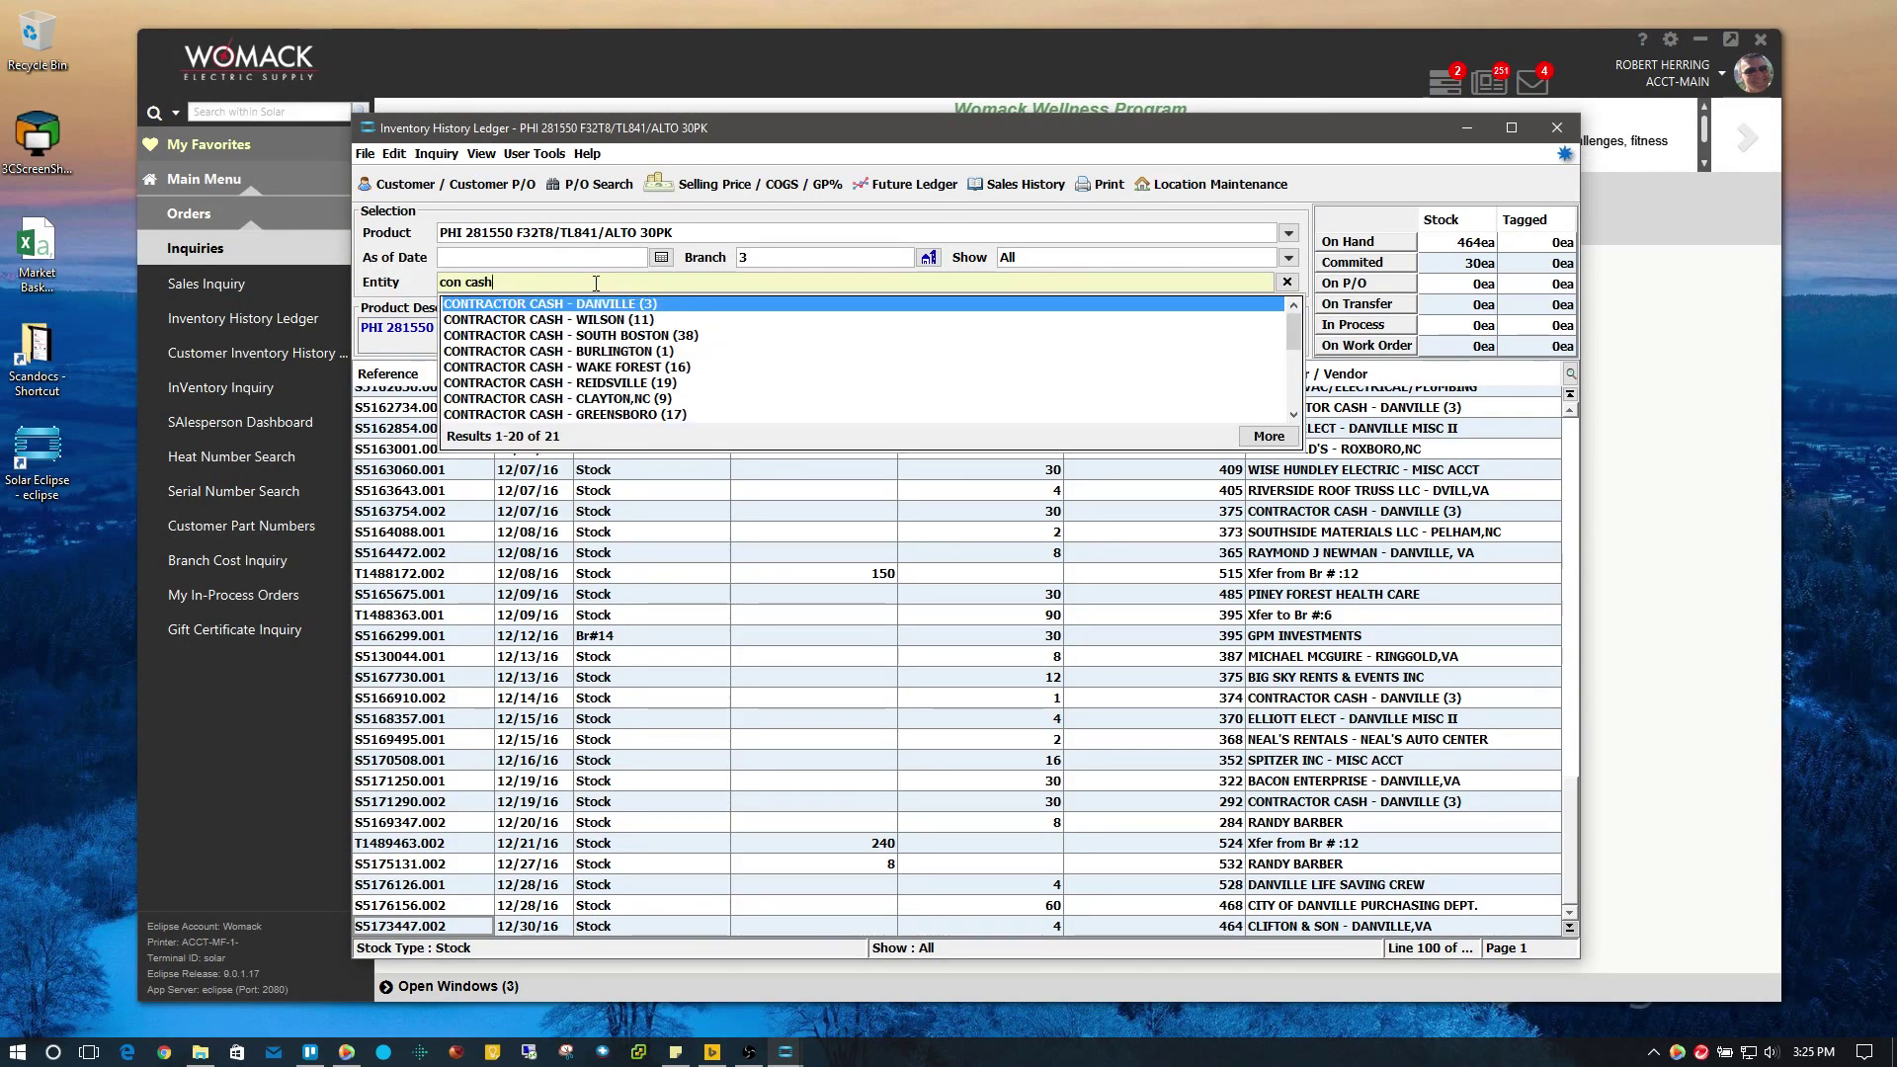
pyautogui.click(615, 304)
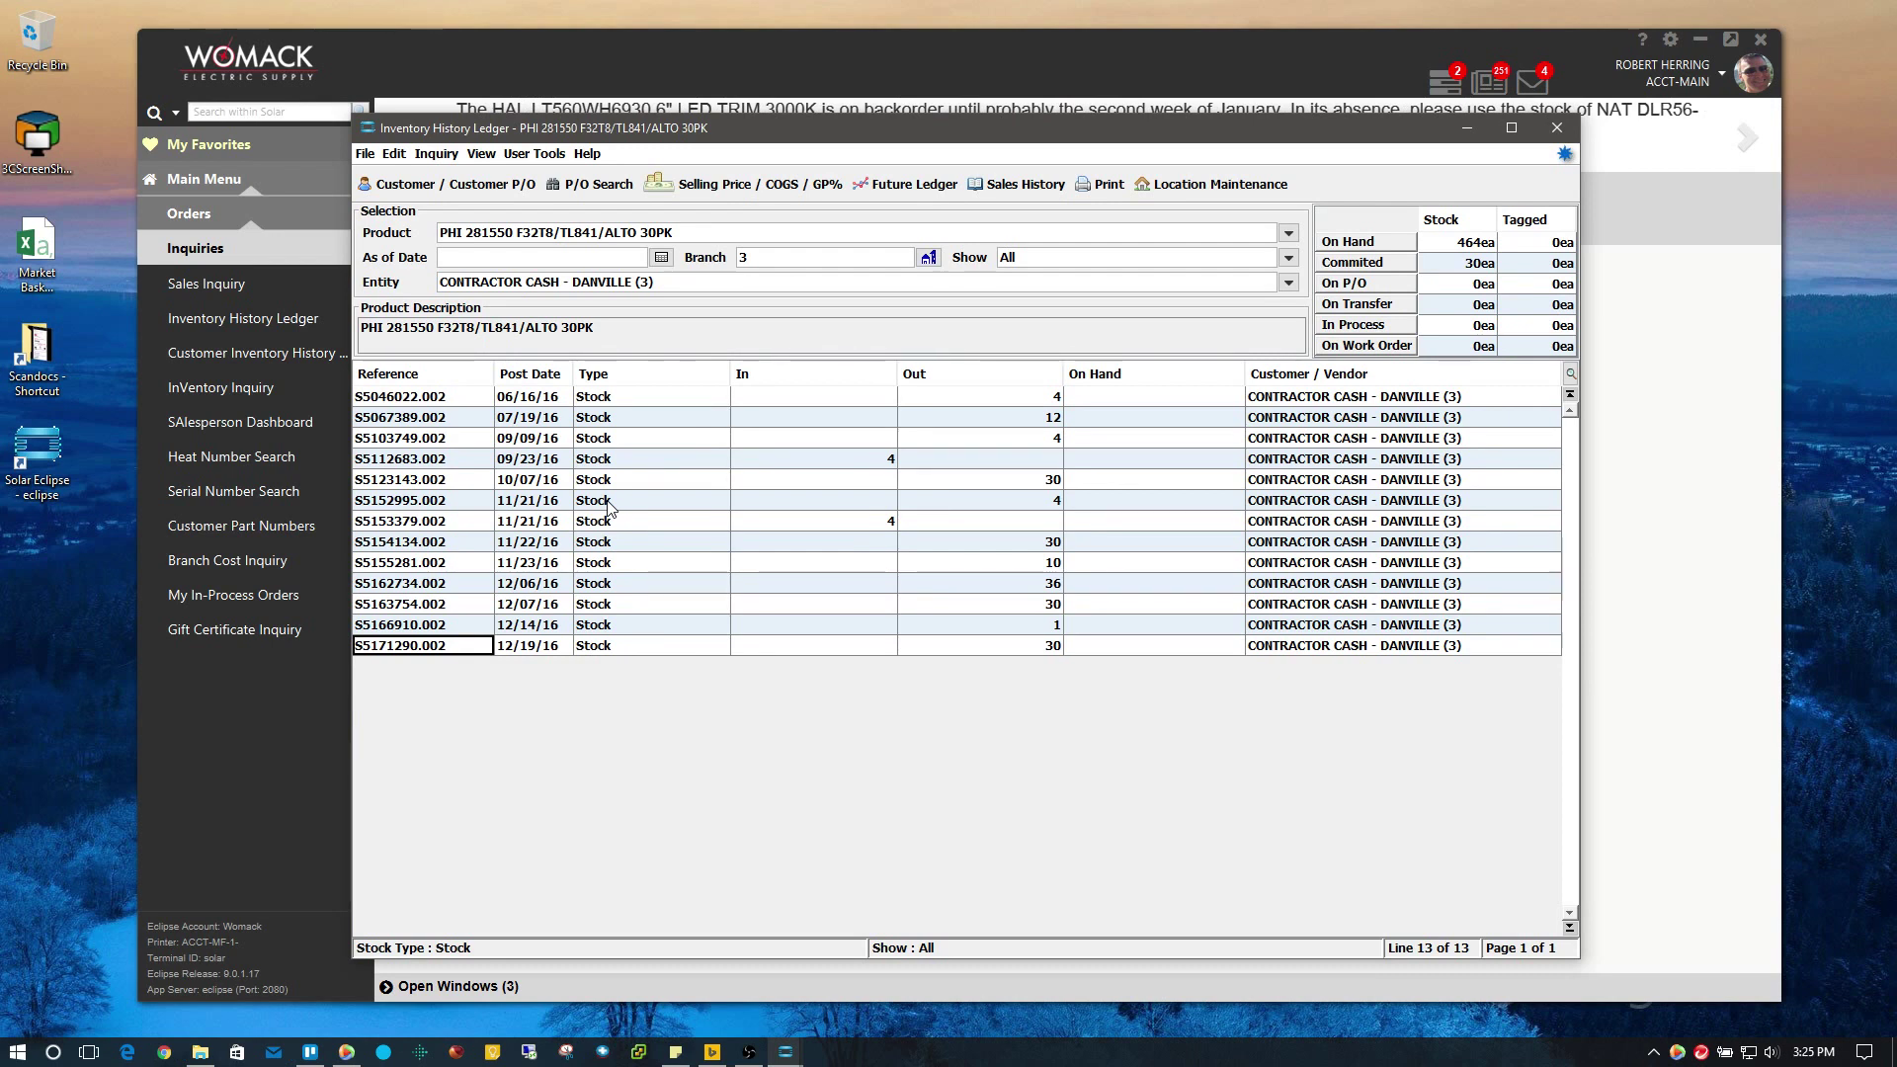
pyautogui.click(1061, 649)
pyautogui.click(1057, 607)
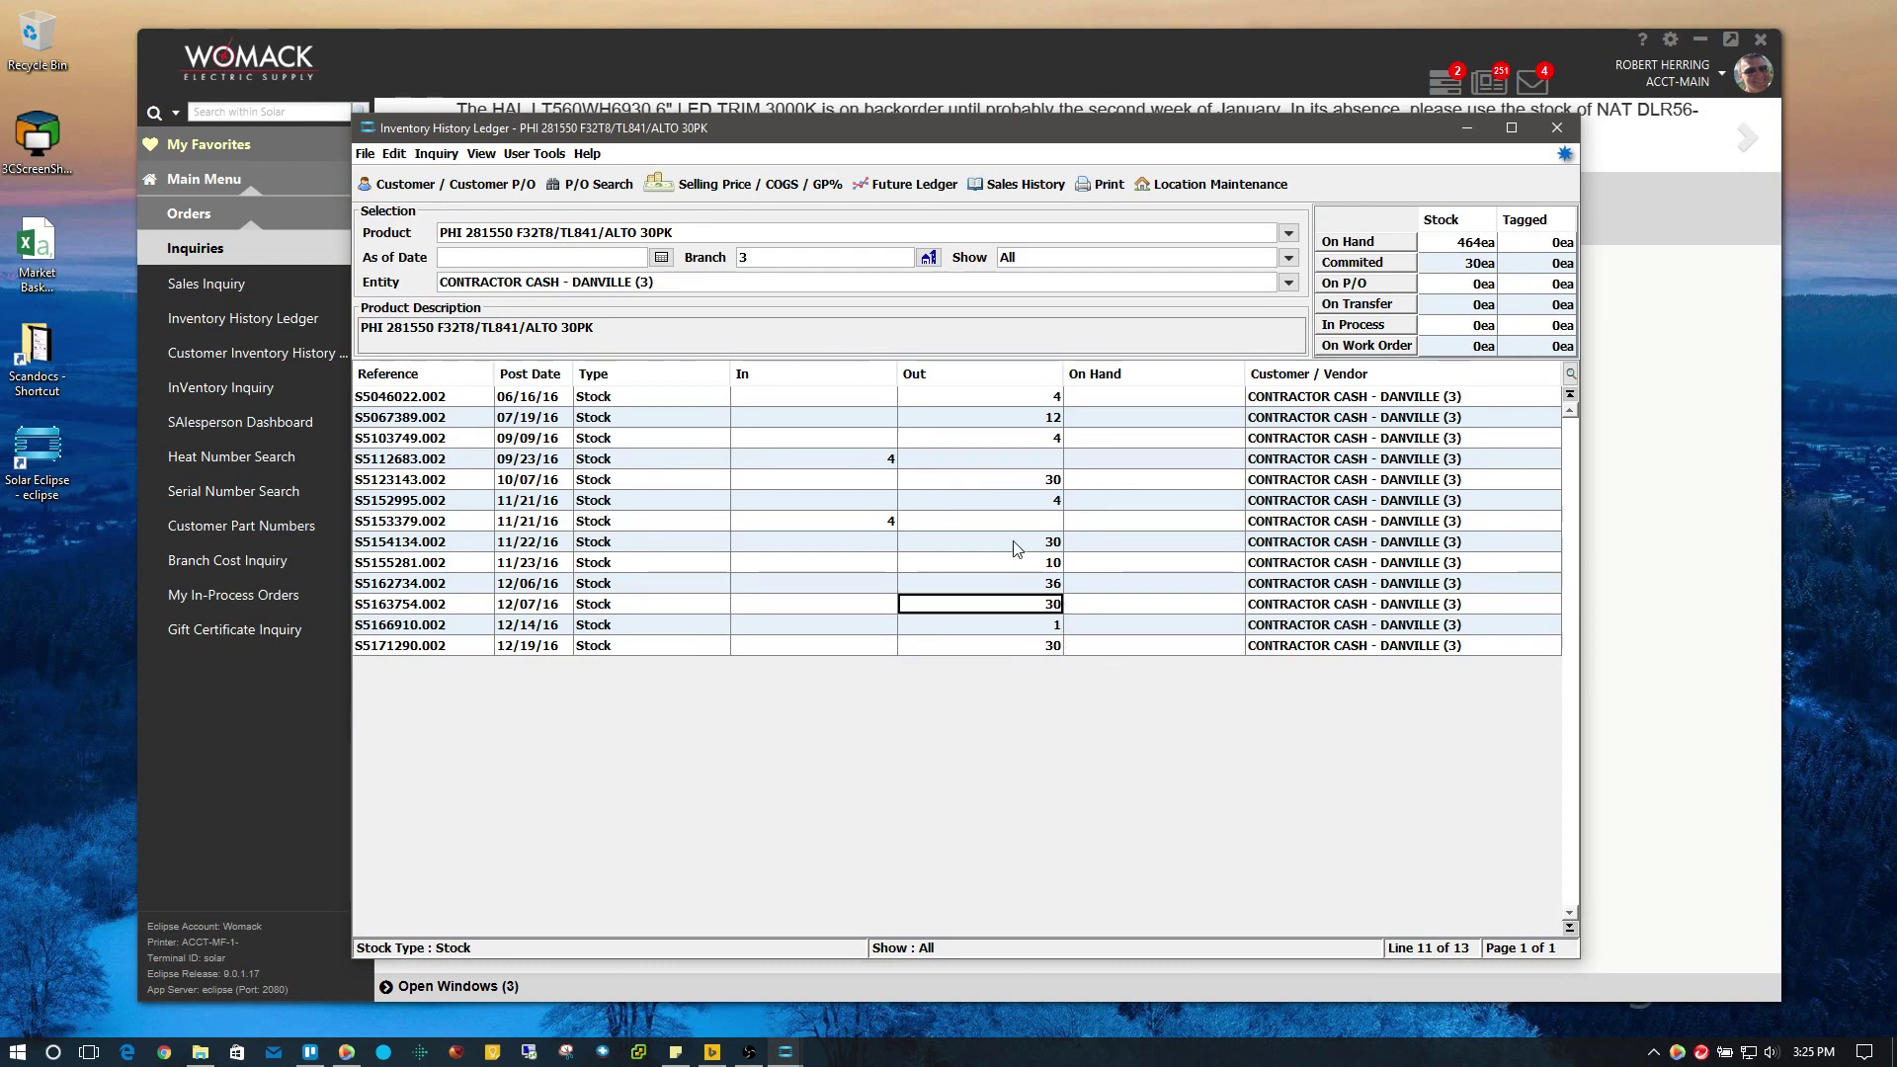
pyautogui.click(976, 518)
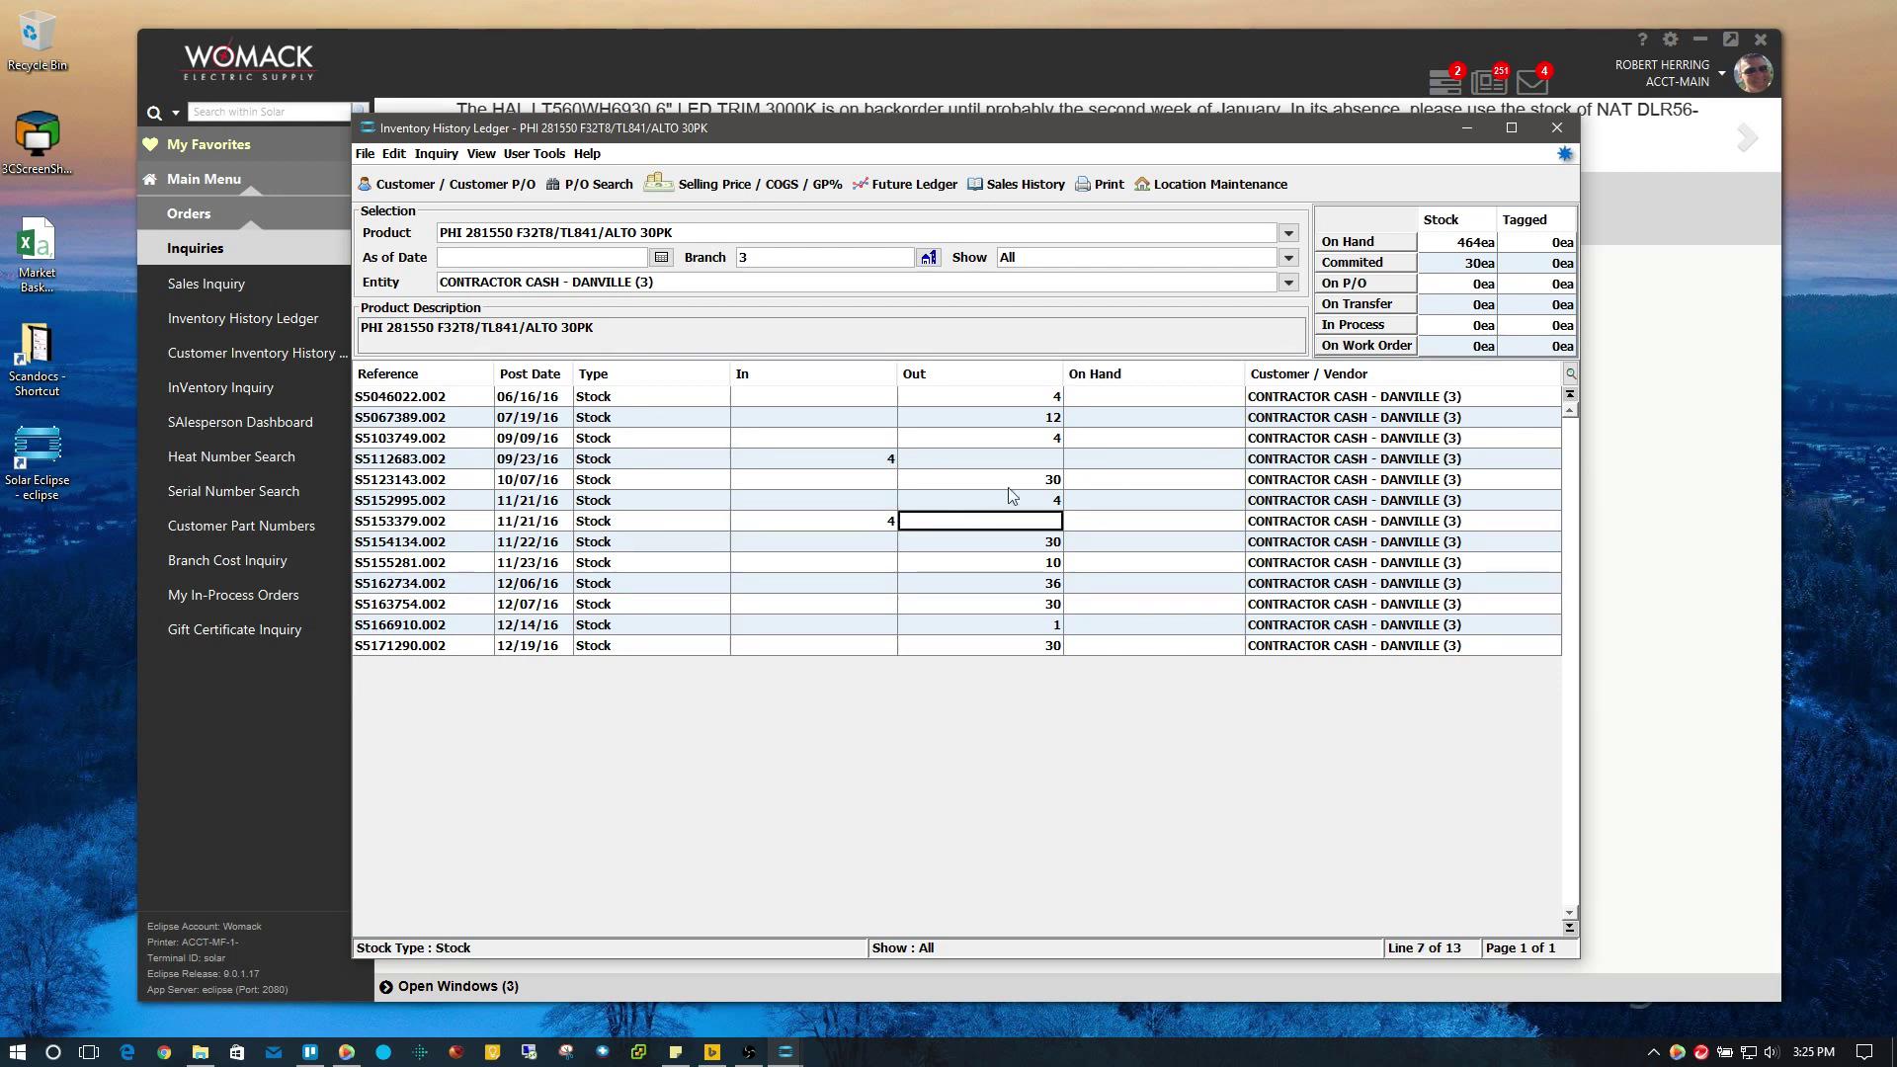
pyautogui.click(1057, 440)
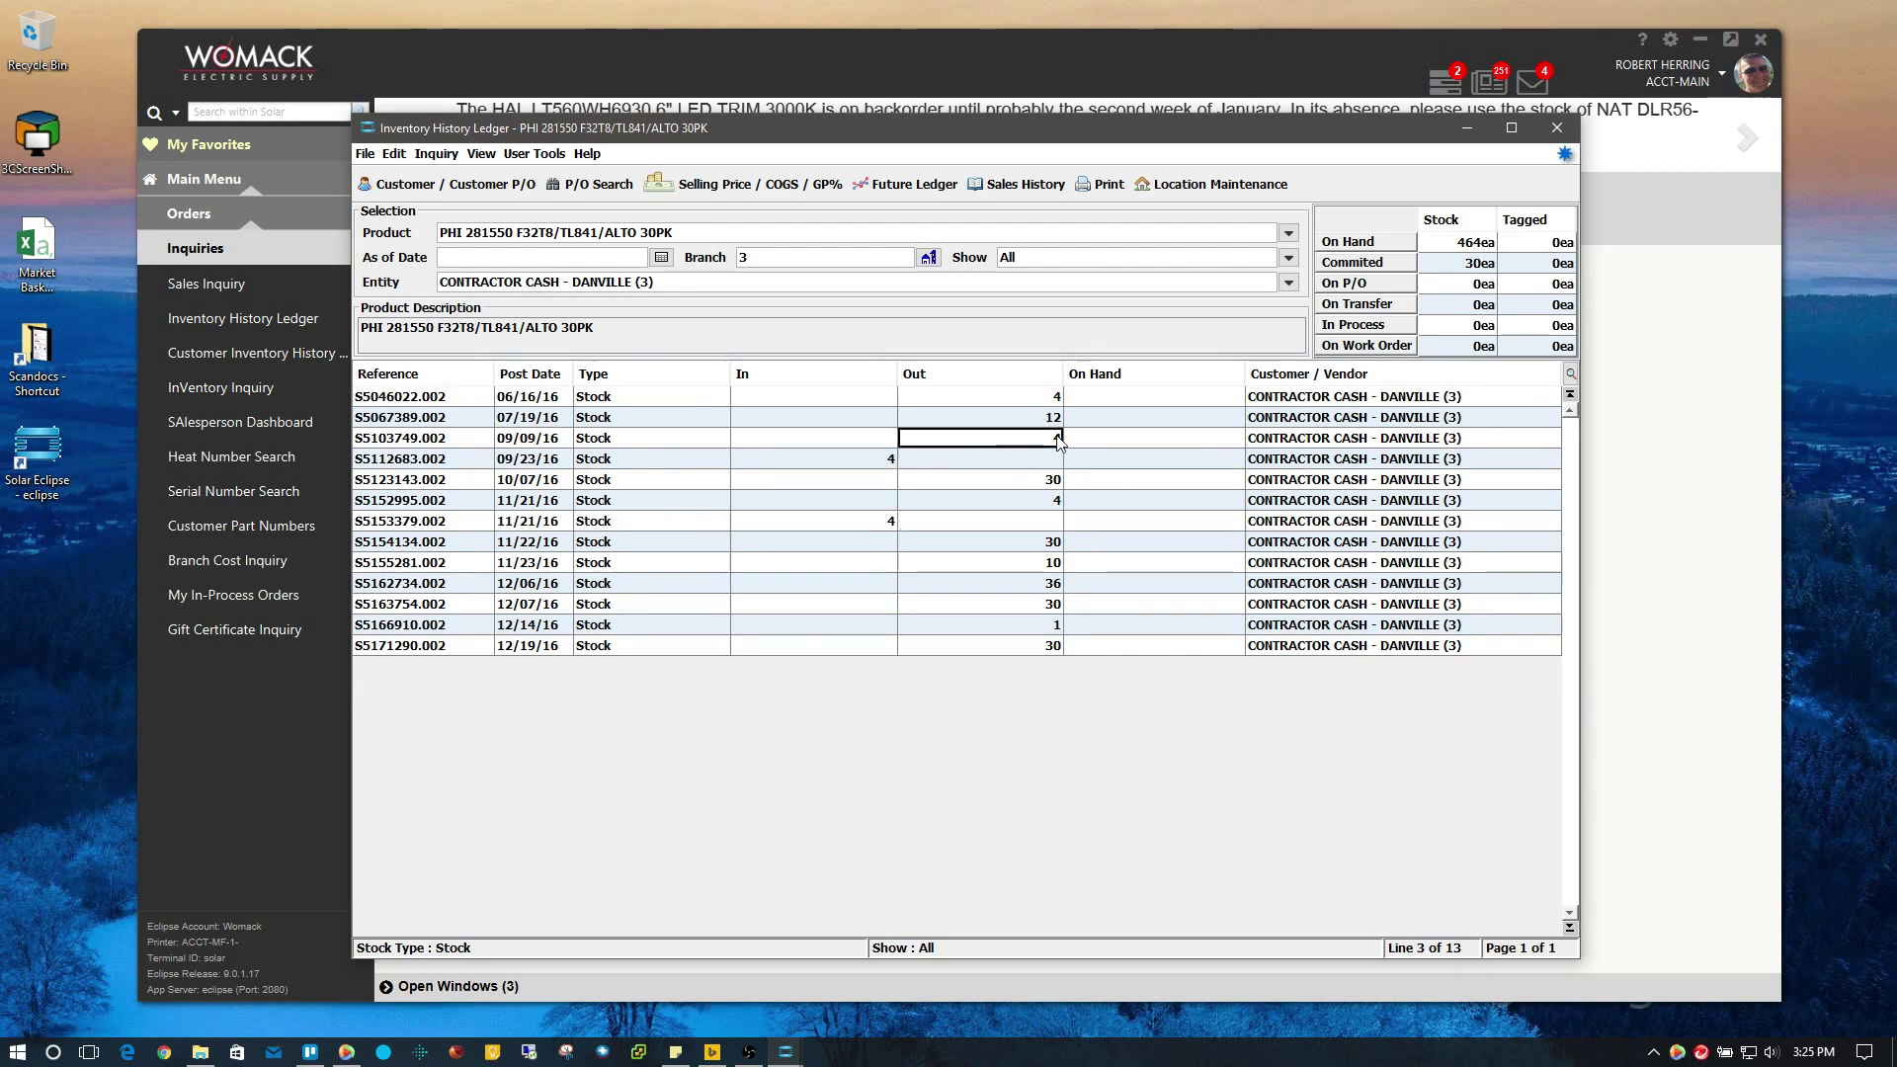
pyautogui.click(890, 458)
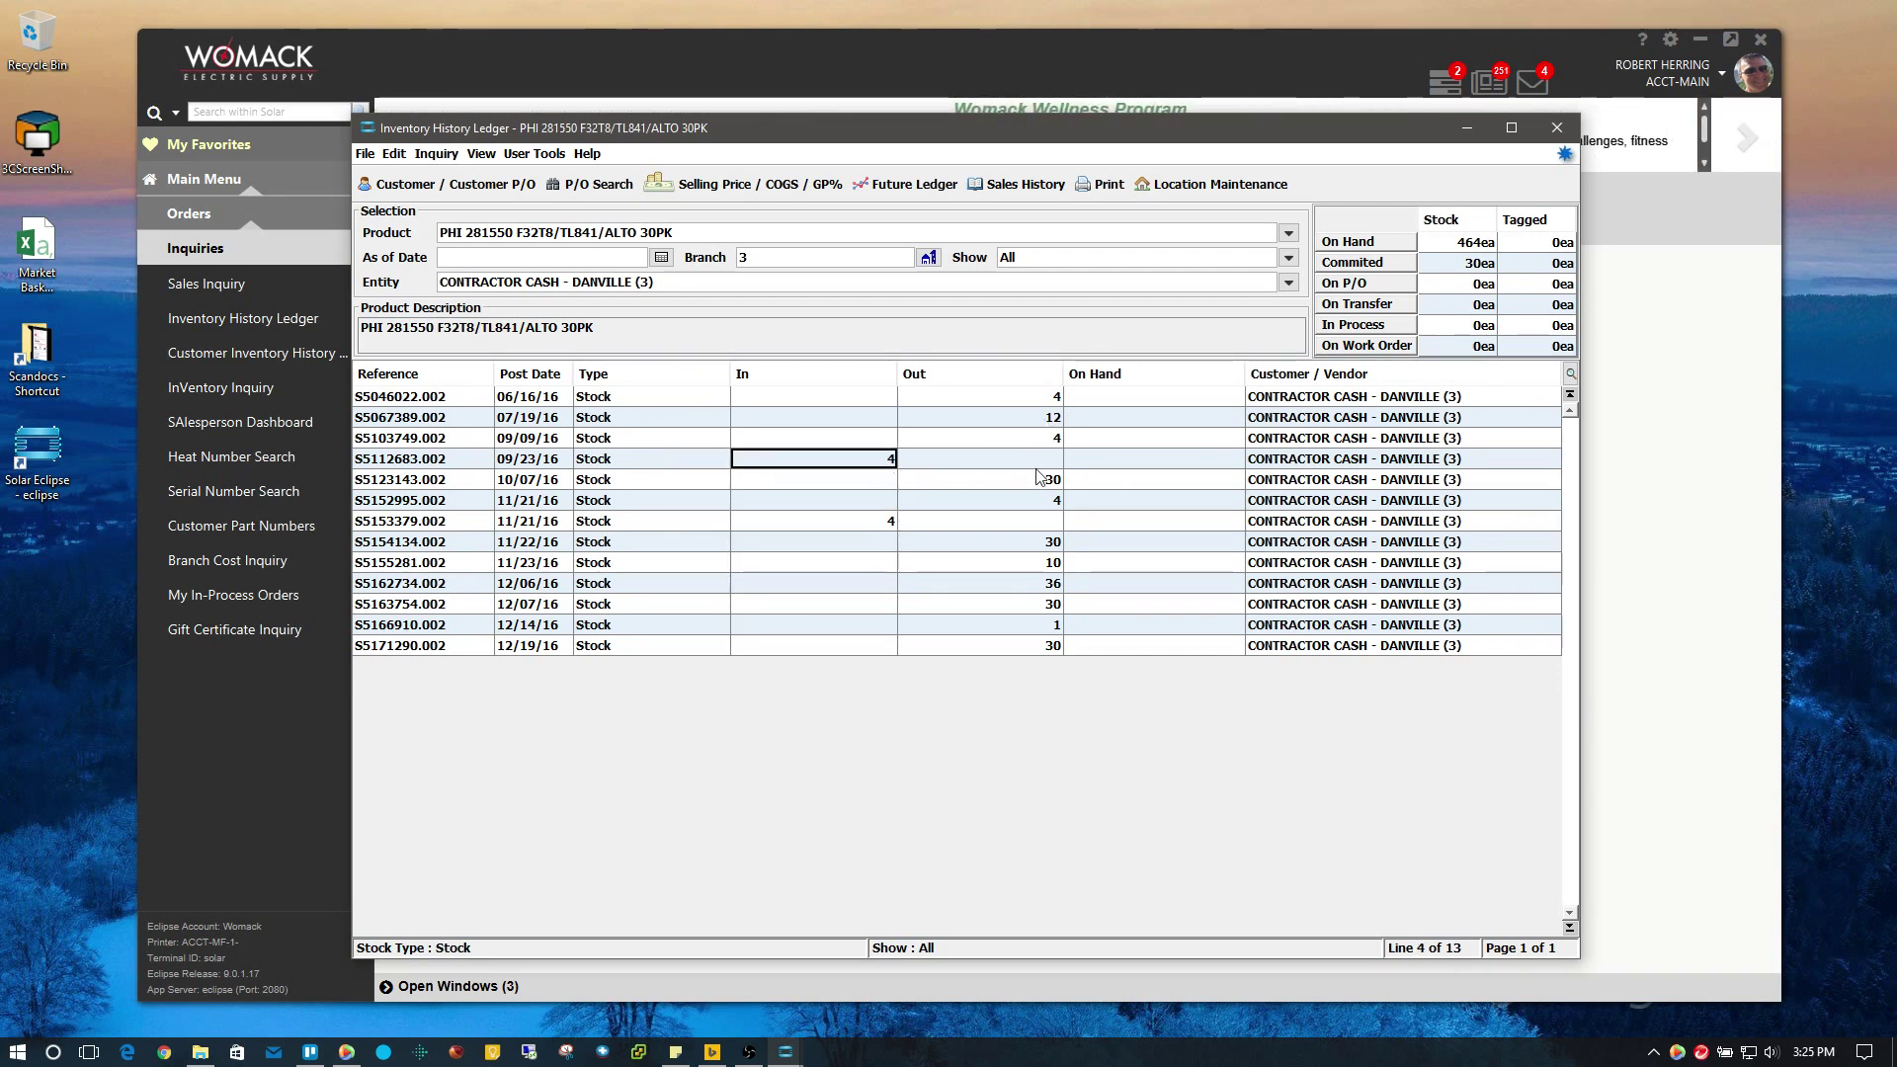
pyautogui.click(1053, 482)
pyautogui.click(1056, 502)
pyautogui.click(890, 521)
pyautogui.click(1031, 522)
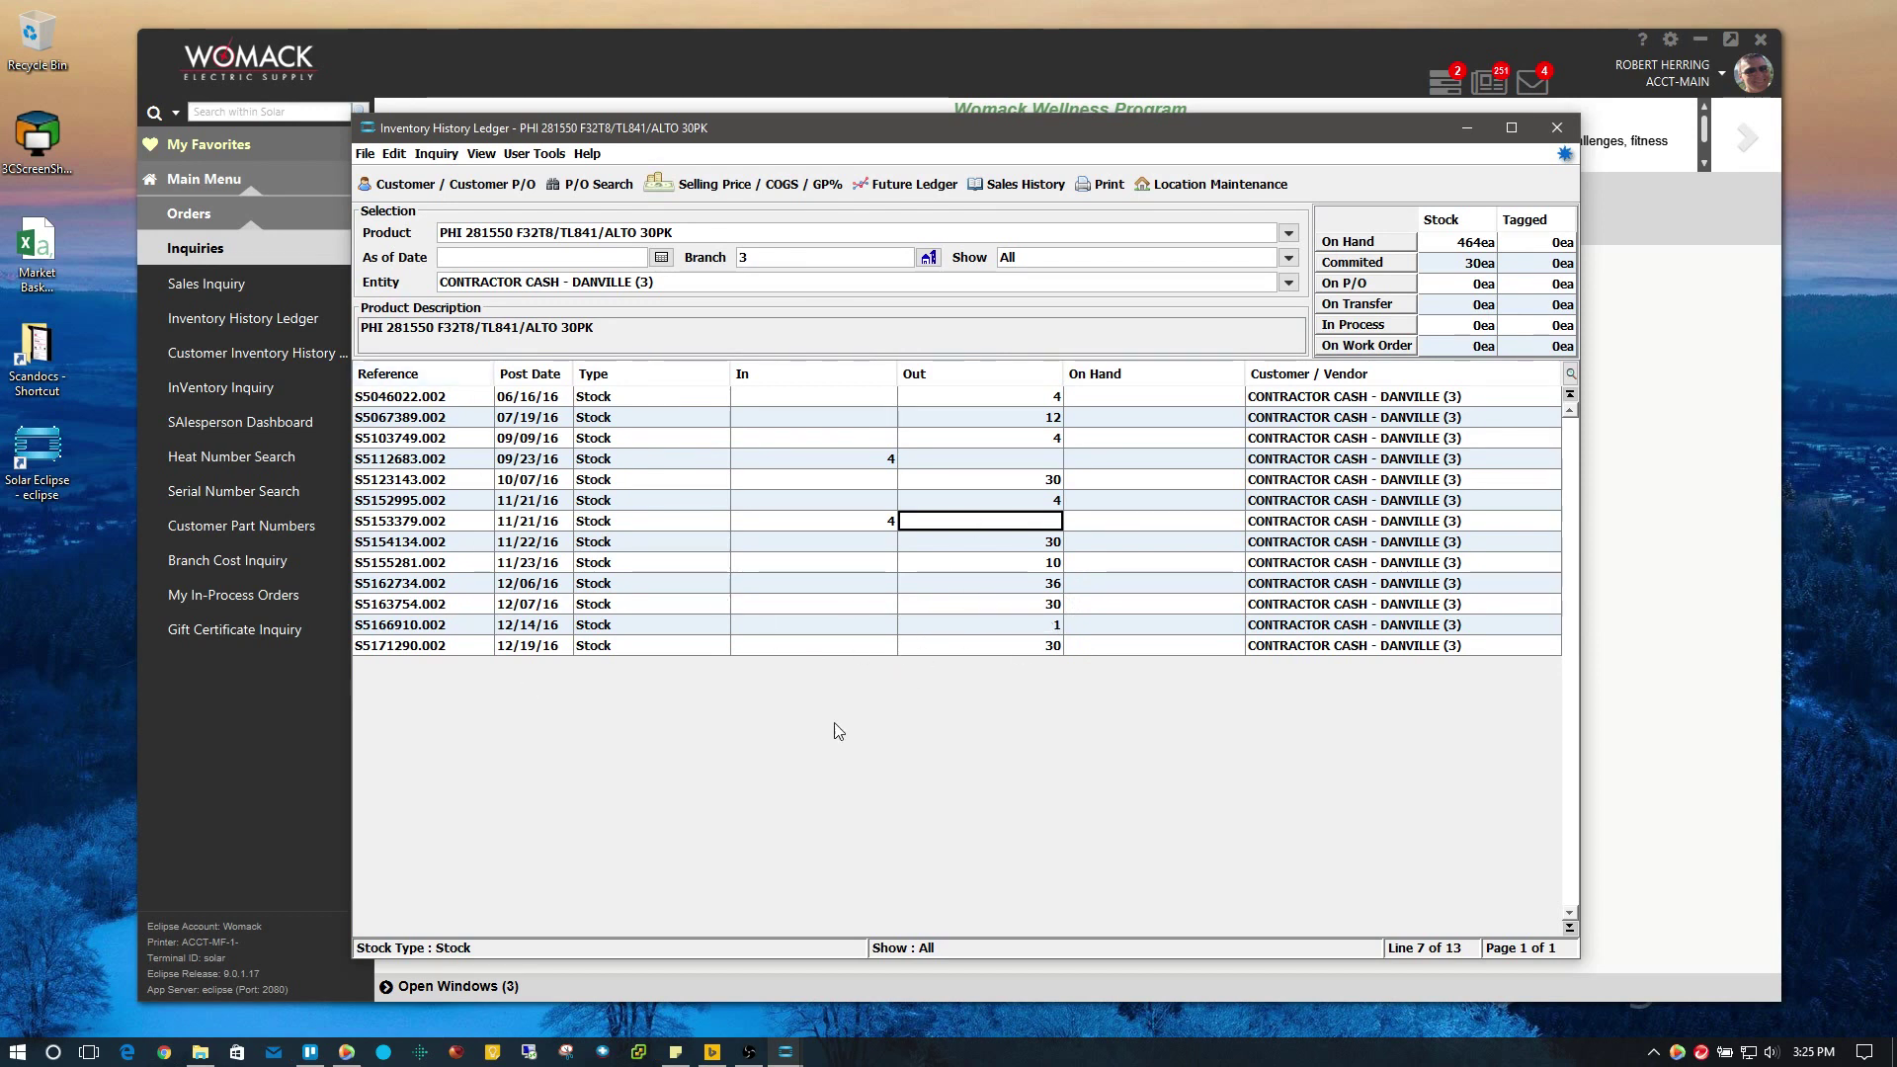
pyautogui.press('Down')
pyautogui.press('Down')
pyautogui.press('Down')
pyautogui.press('Down')
pyautogui.press('Down')
pyautogui.press('Down')
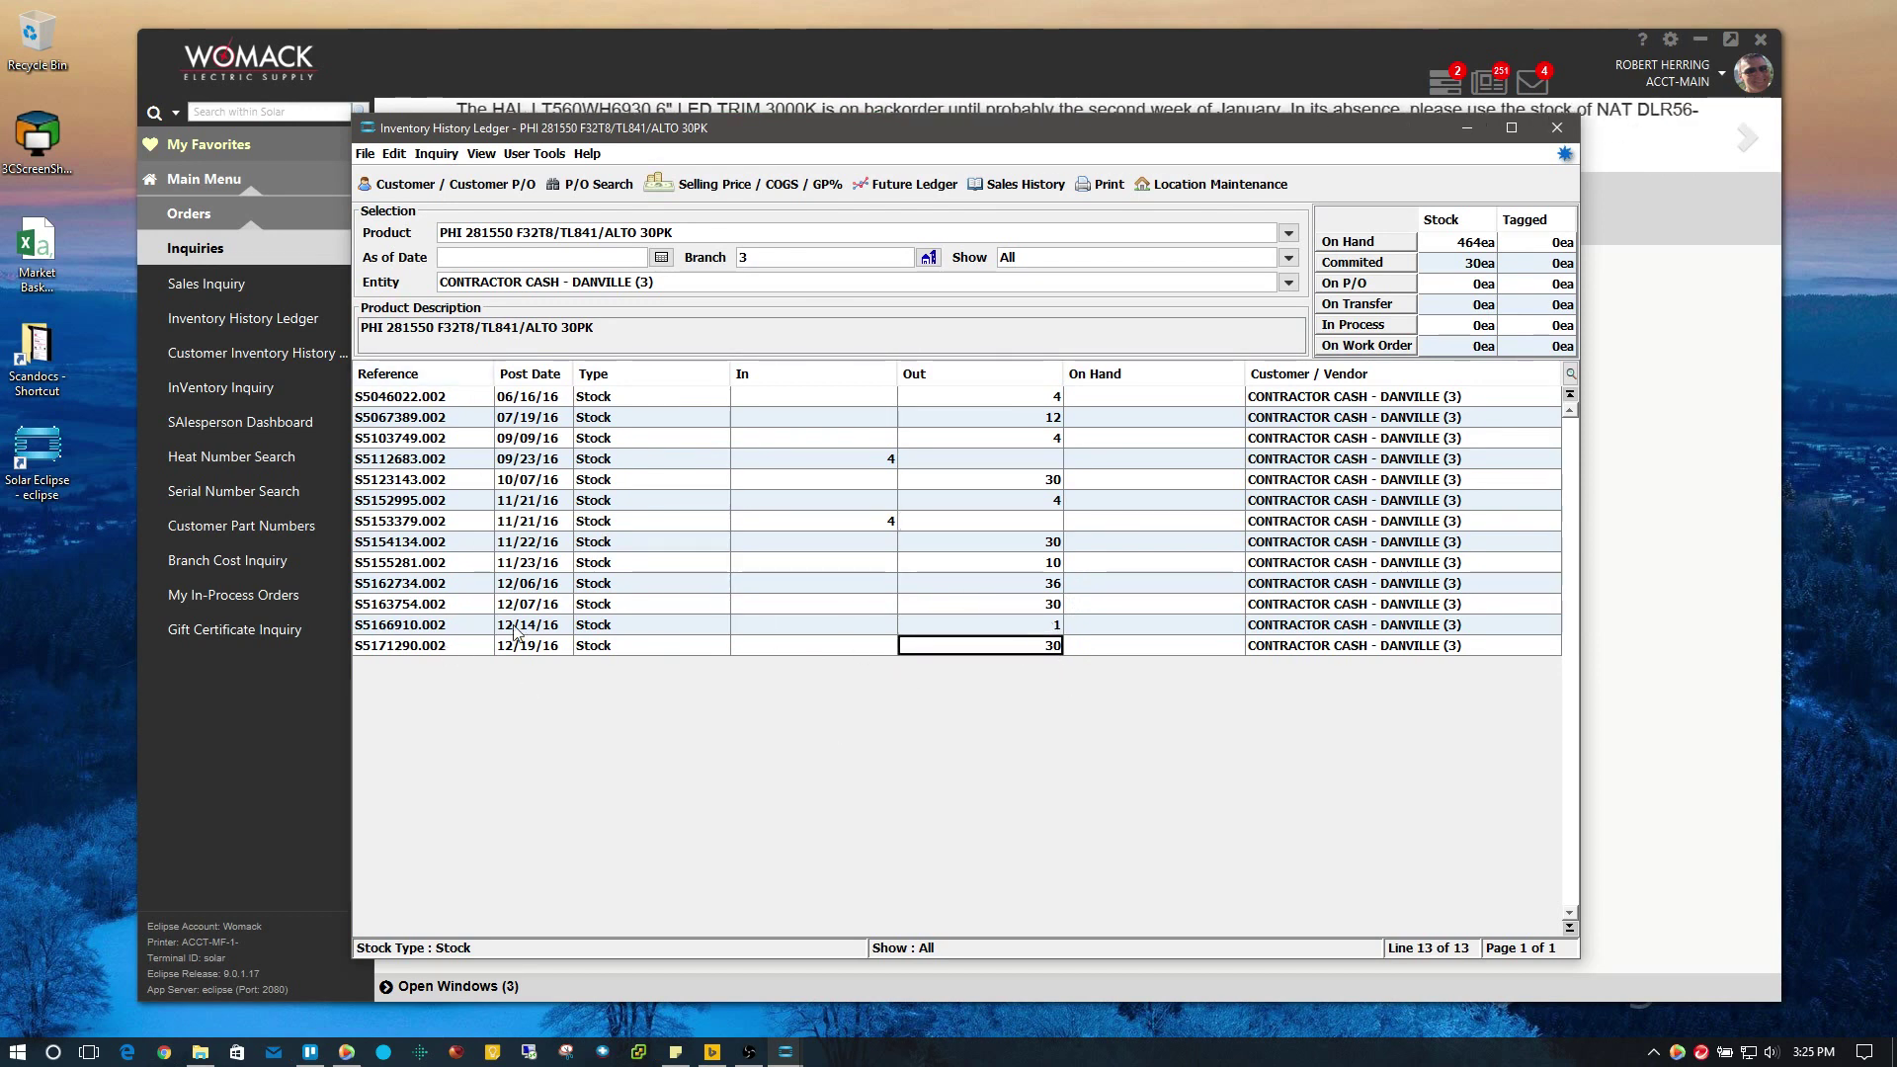
pyautogui.click(488, 648)
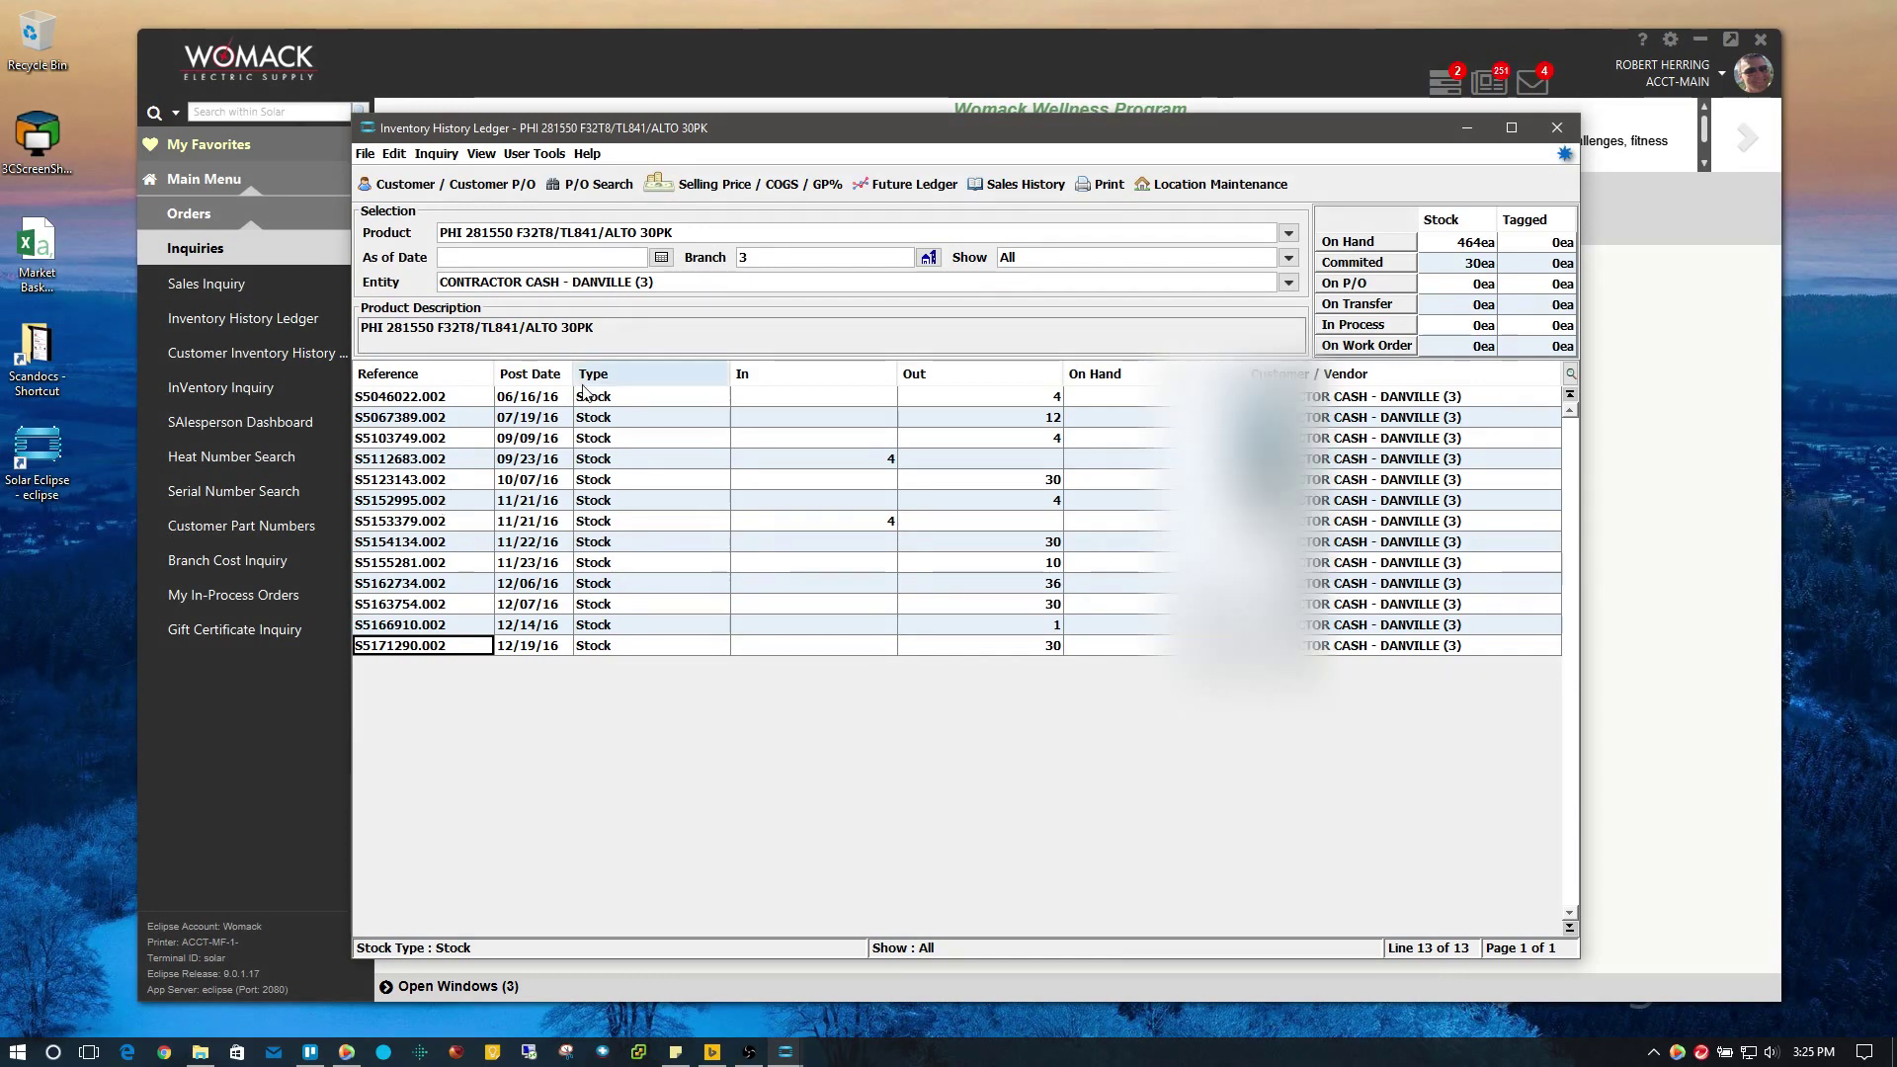
# Show selling price, COGS and GP% (last line 2.385), then switch to each transaction's customer P/O.
pyautogui.click(722, 187)
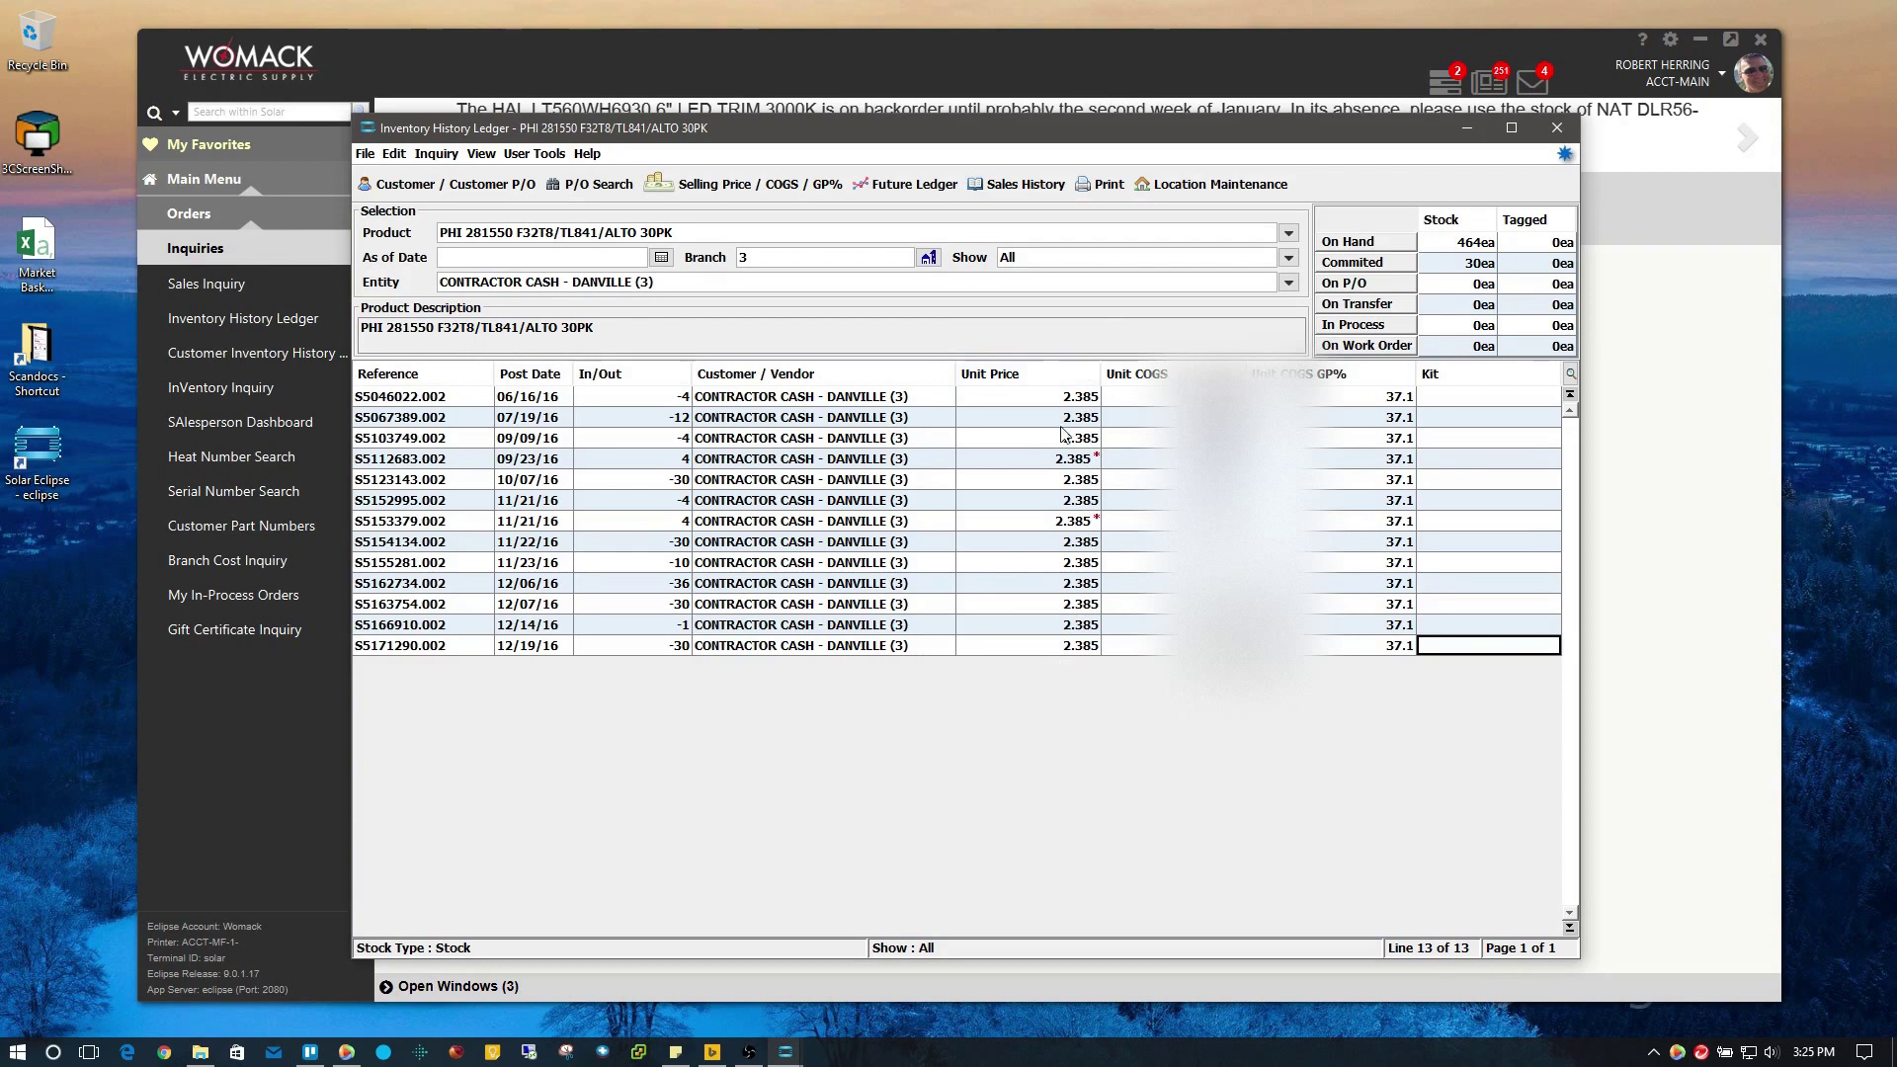
pyautogui.click(1077, 644)
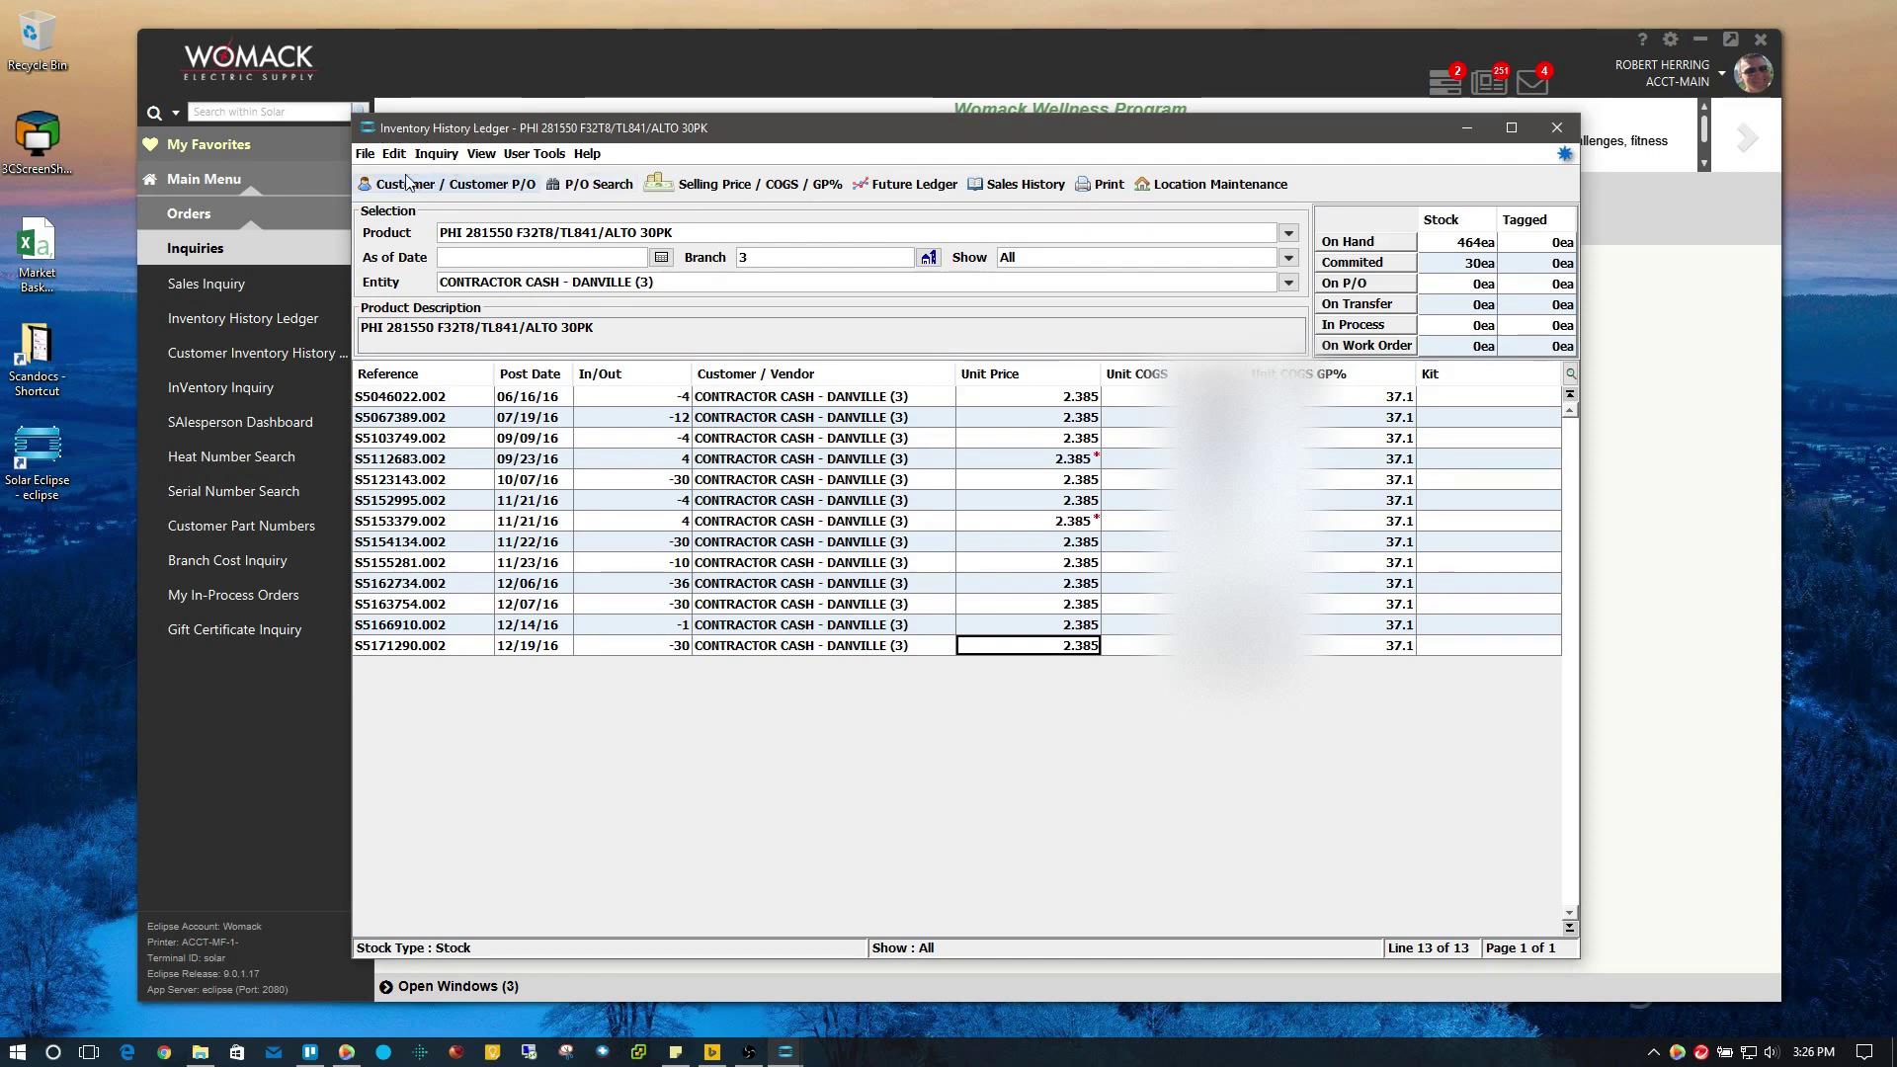
pyautogui.click(447, 183)
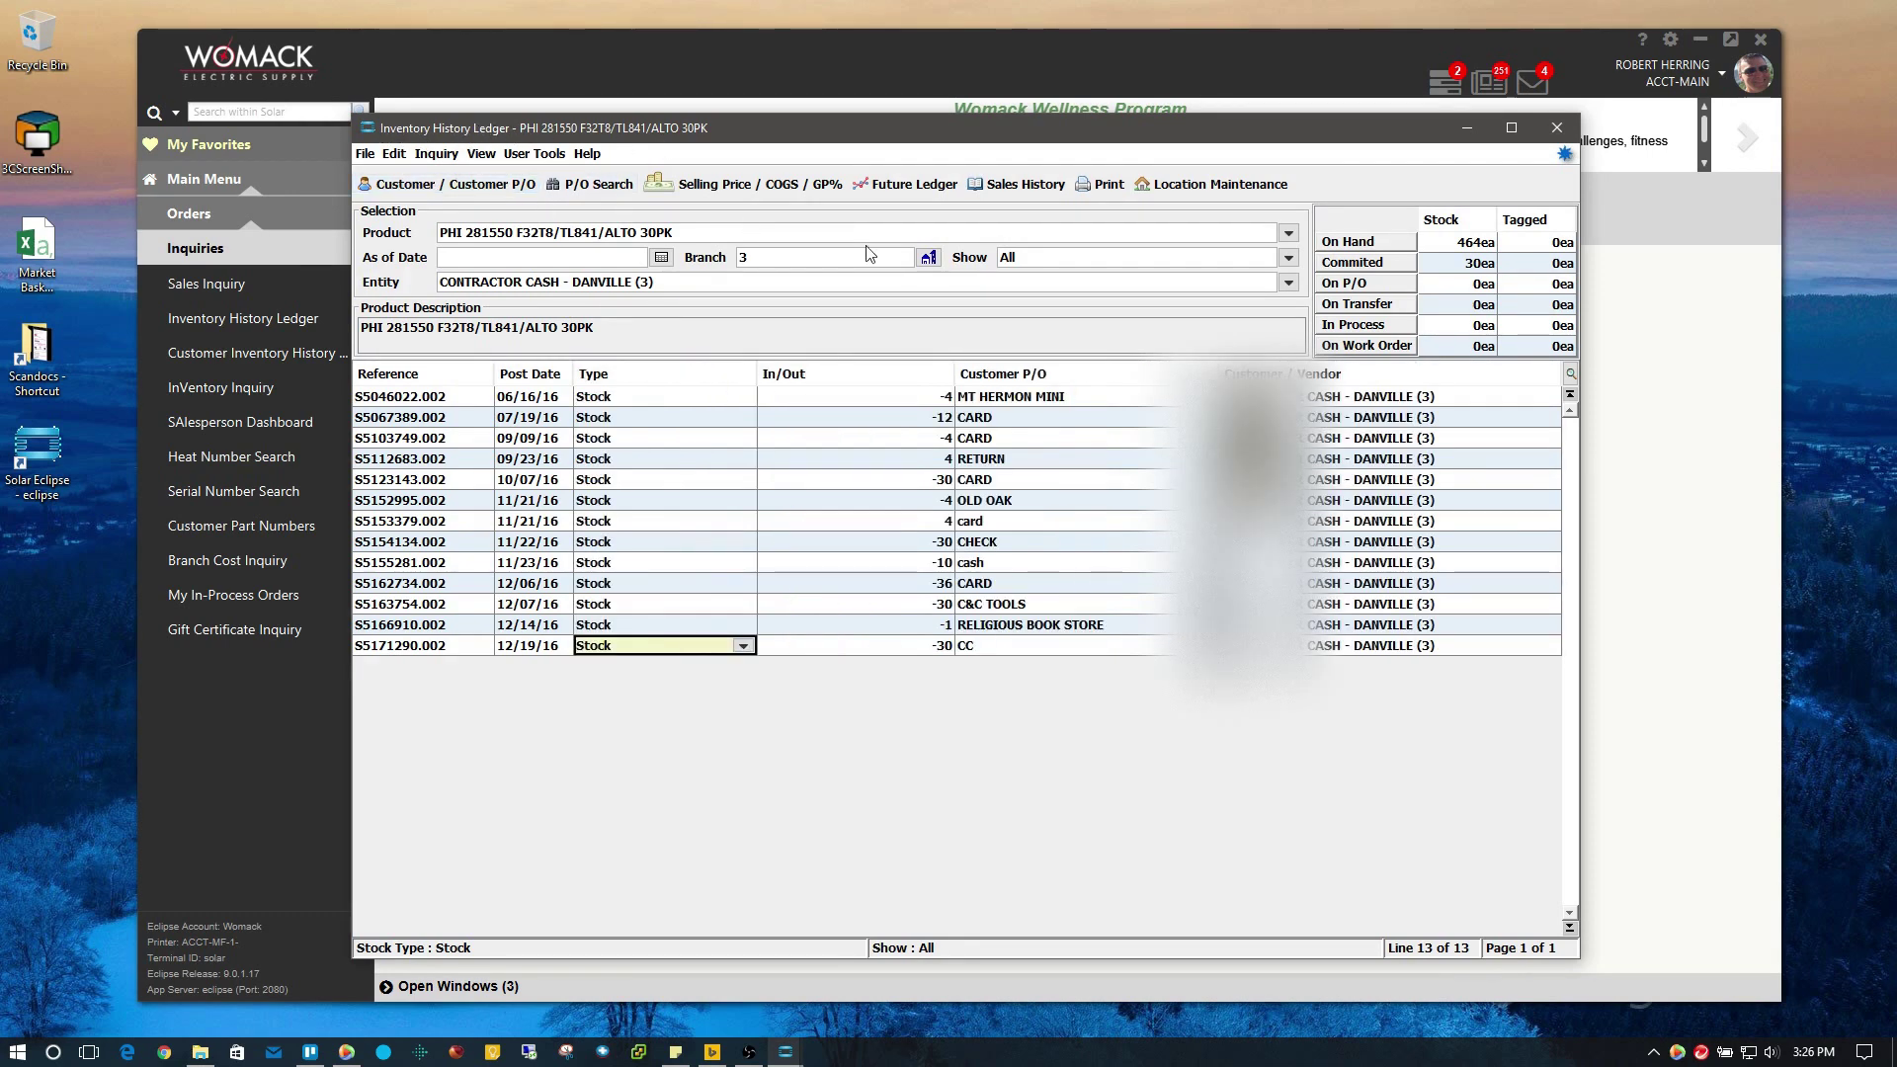
# Close the History Ledger and view the lamp's branch 3 Product Location bin details.
pyautogui.click(1569, 139)
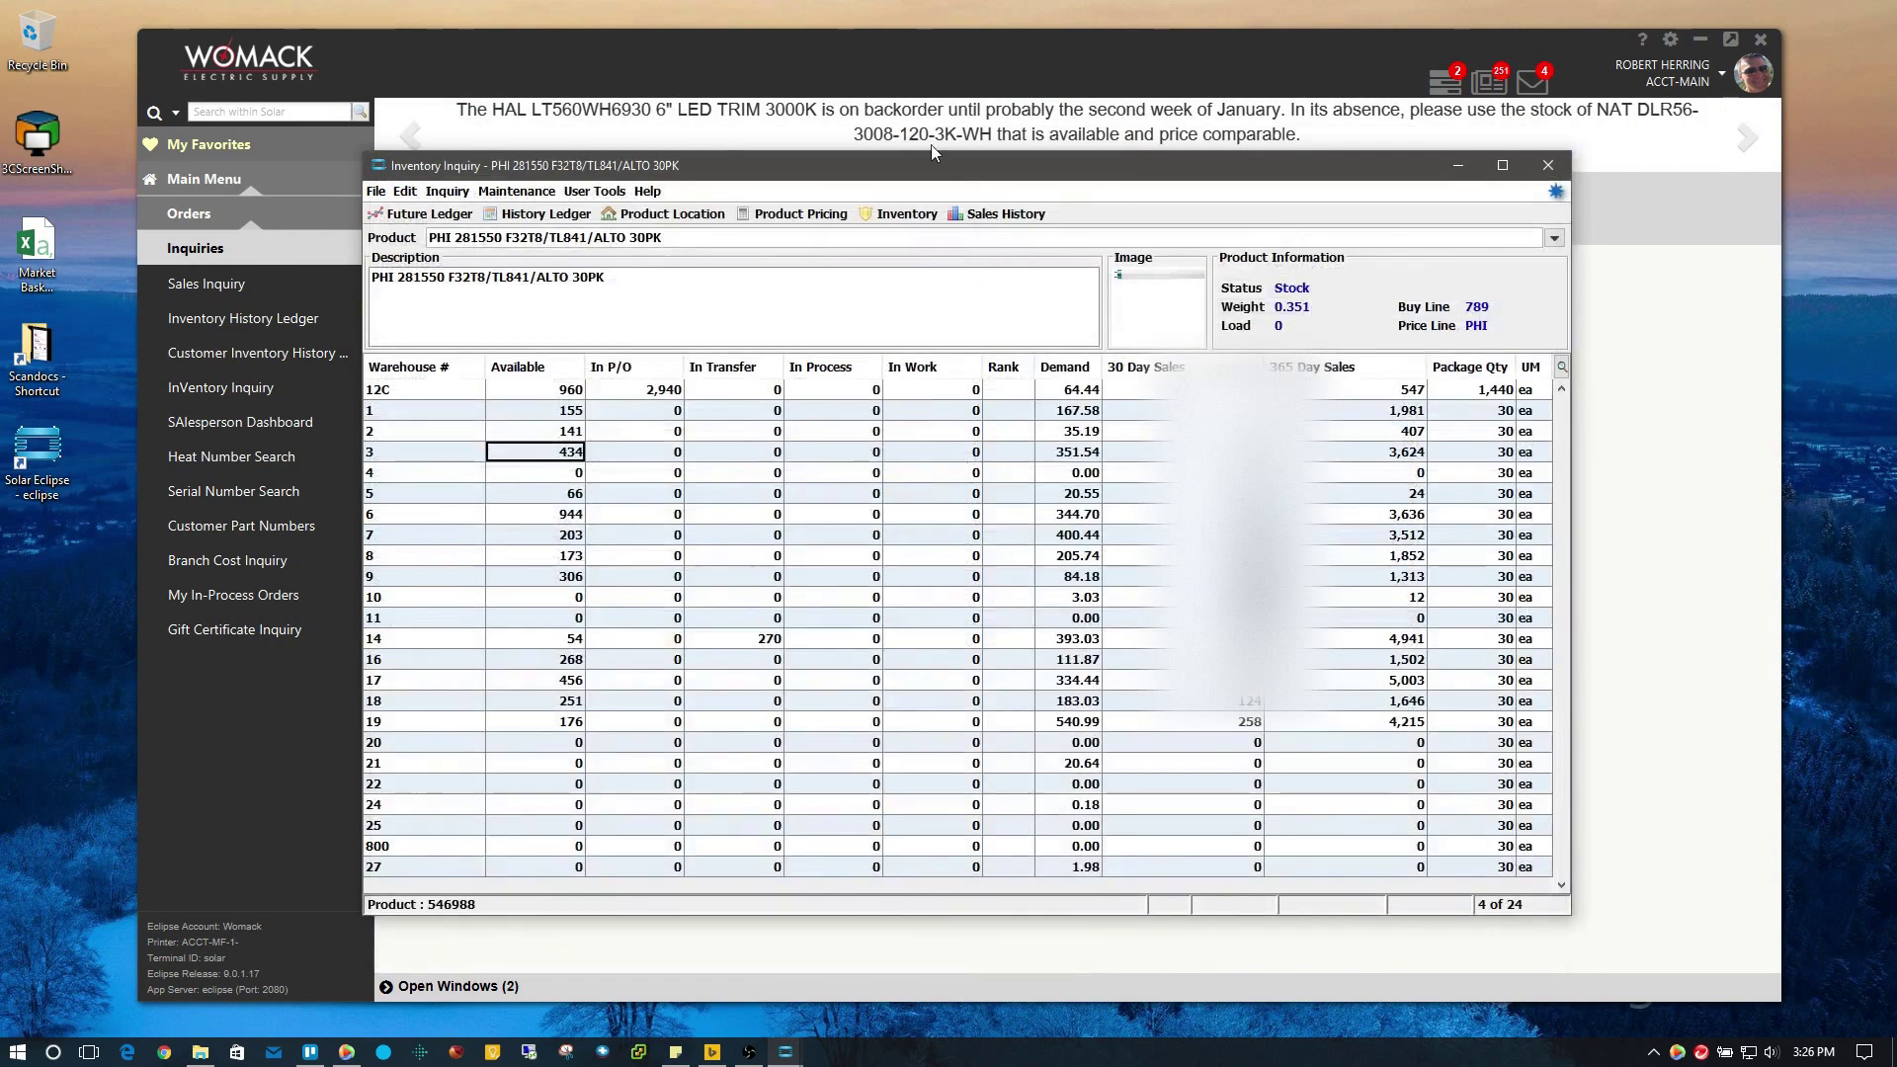
pyautogui.moveTo(516, 162); pyautogui.dragTo(601, 146)
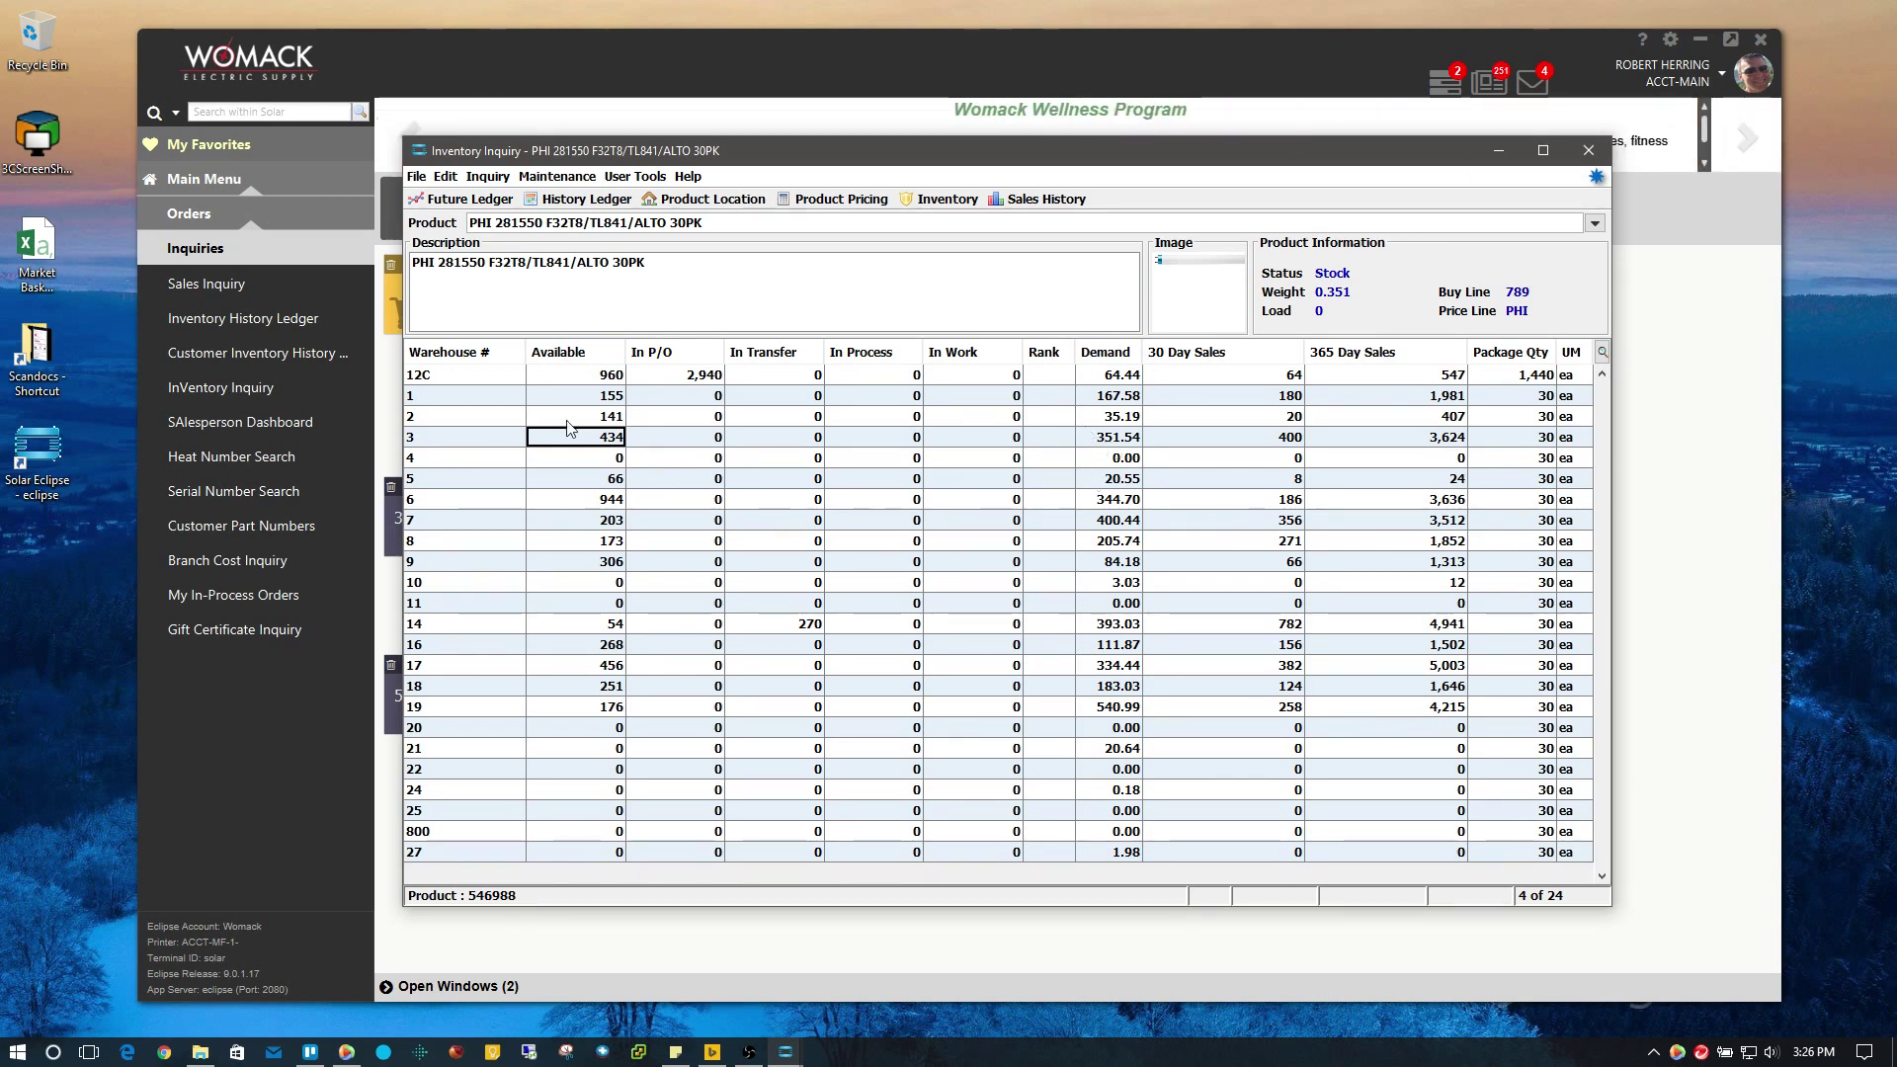
pyautogui.click(710, 201)
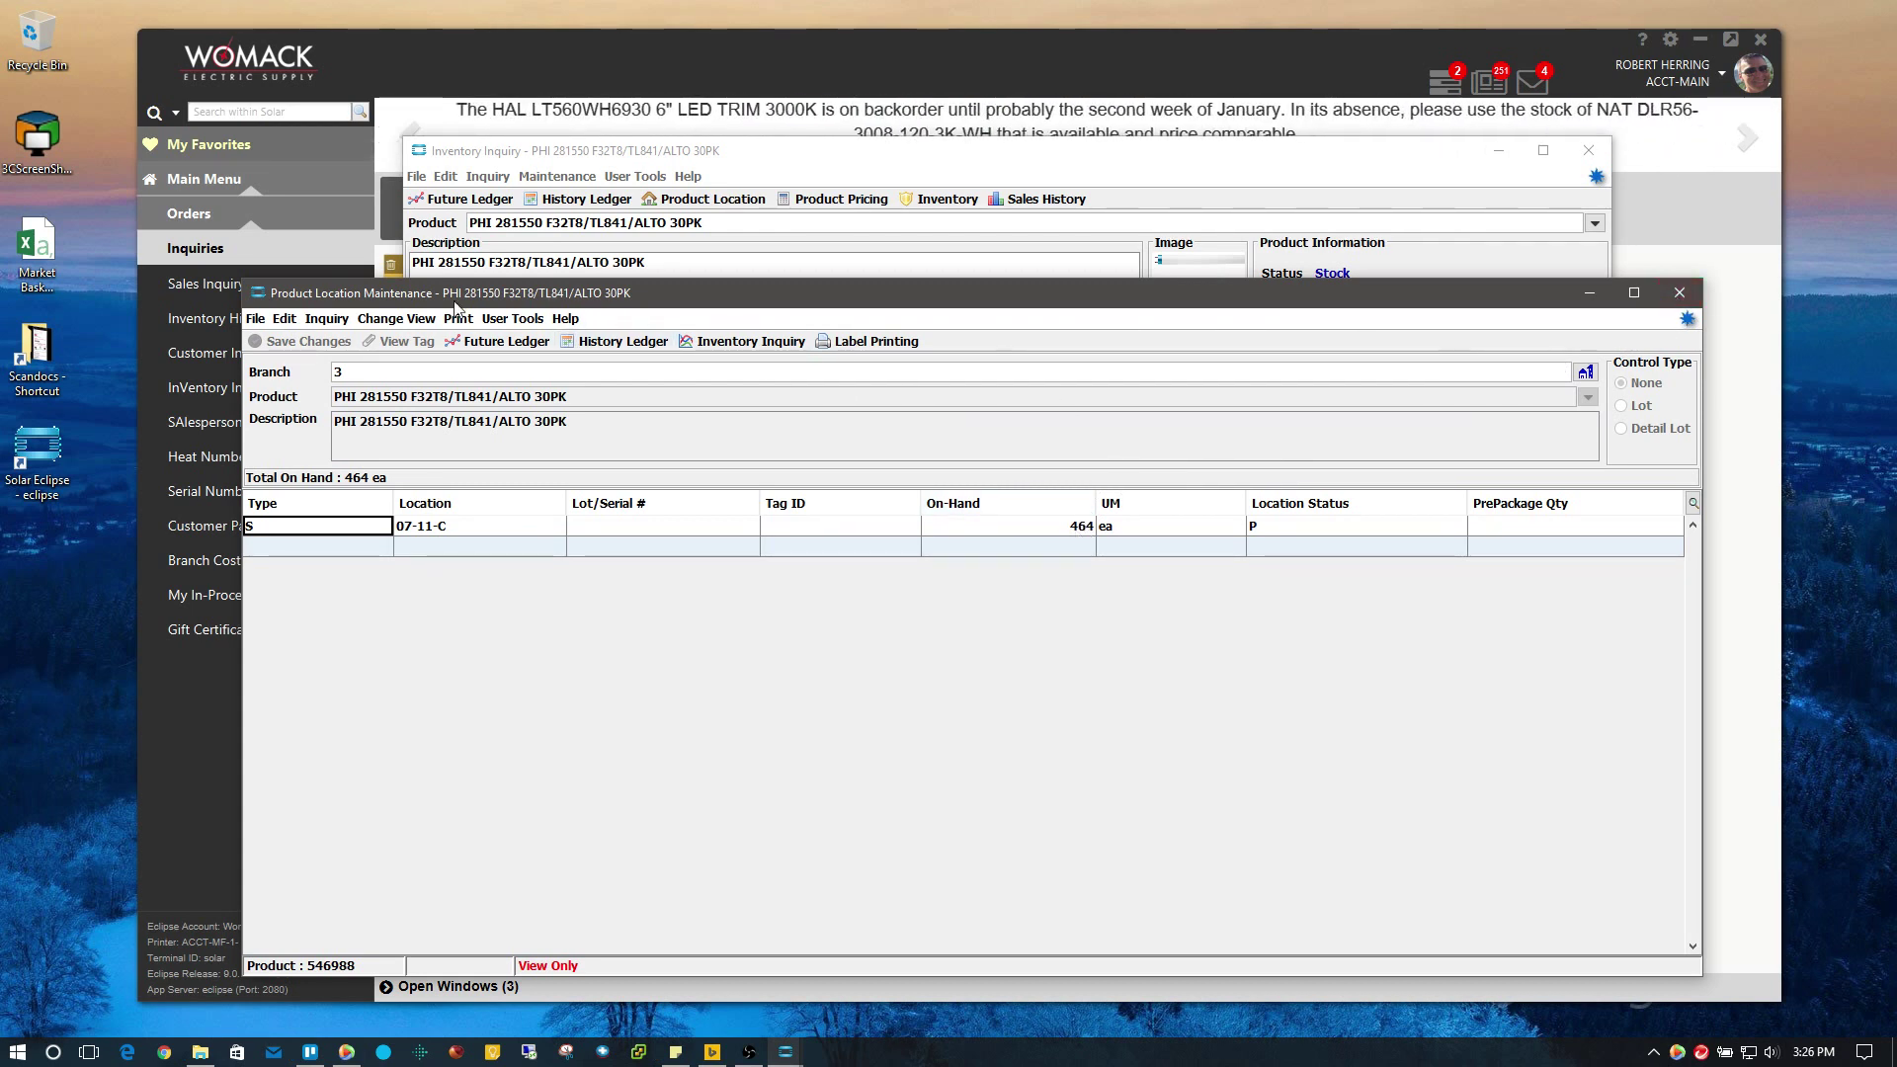
# Review the lamp's Future Ledger committed order of 30, then close both windows.
pyautogui.click(470, 343)
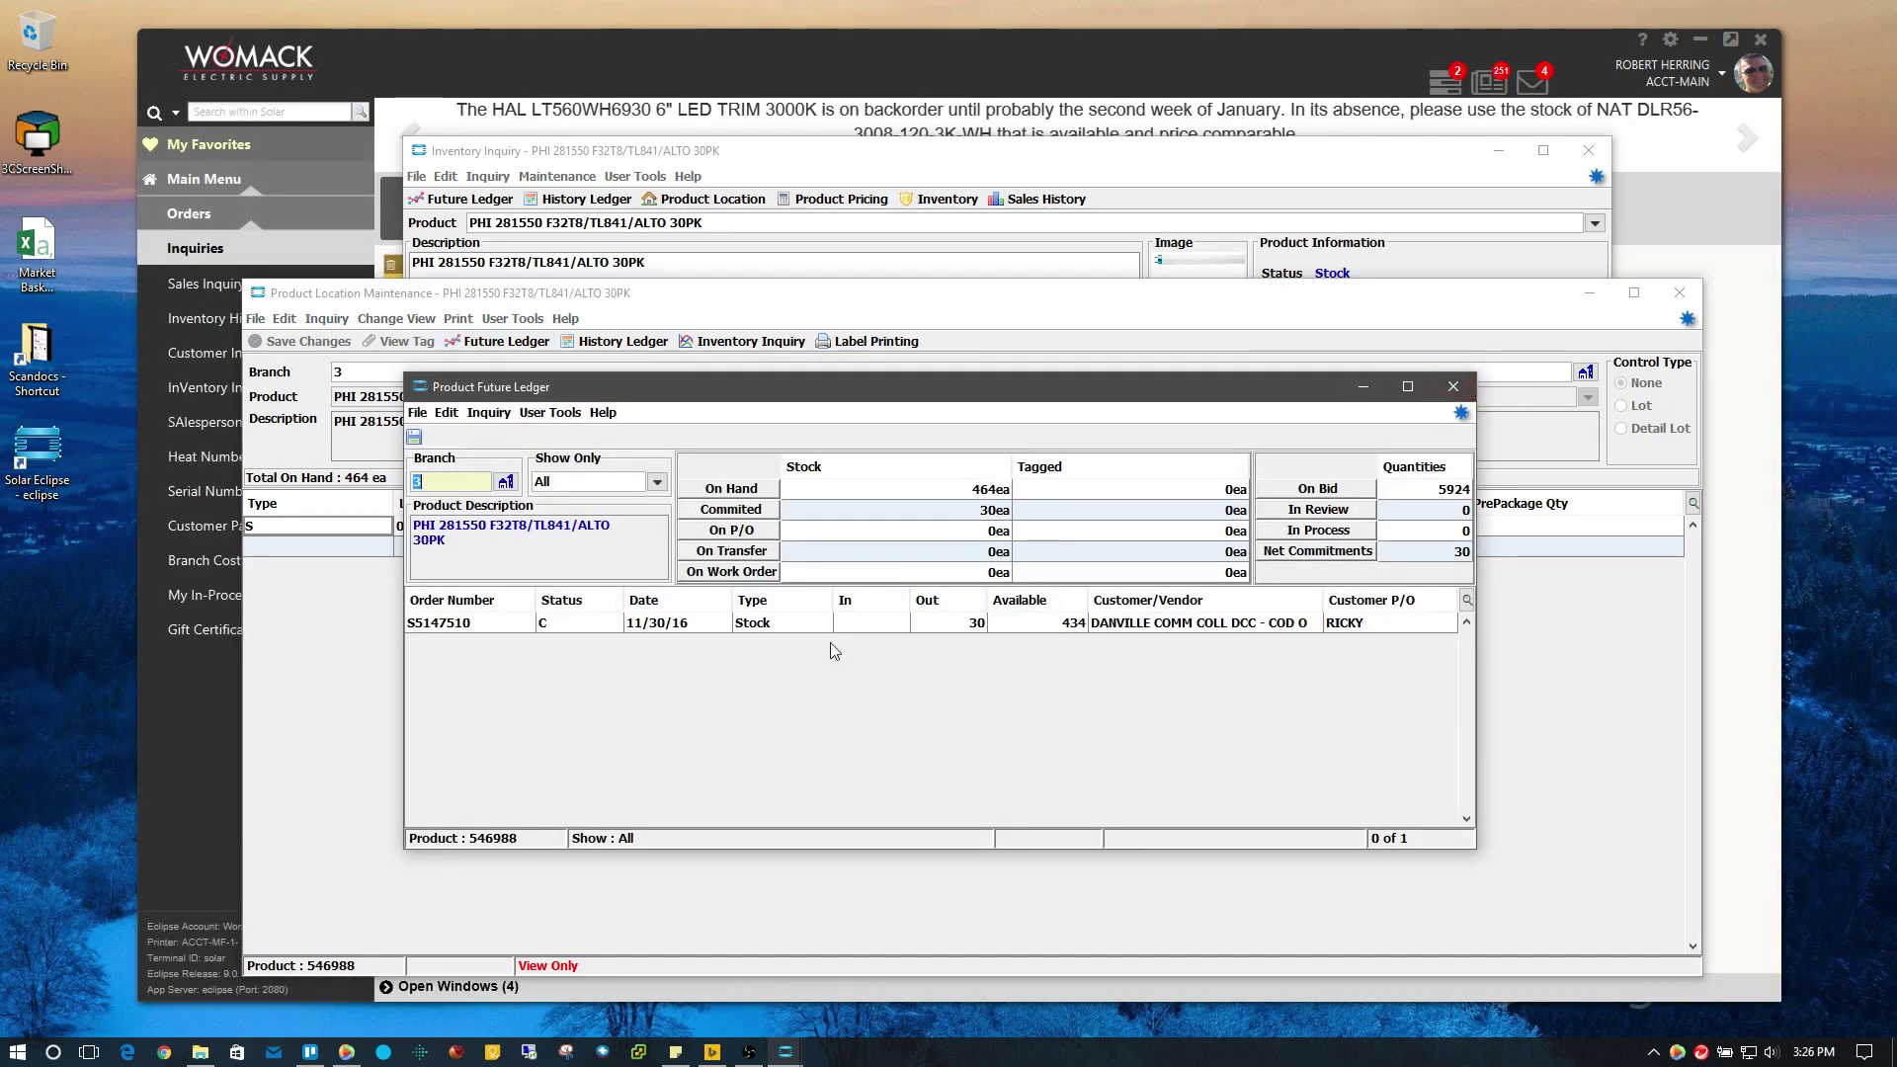
pyautogui.click(948, 623)
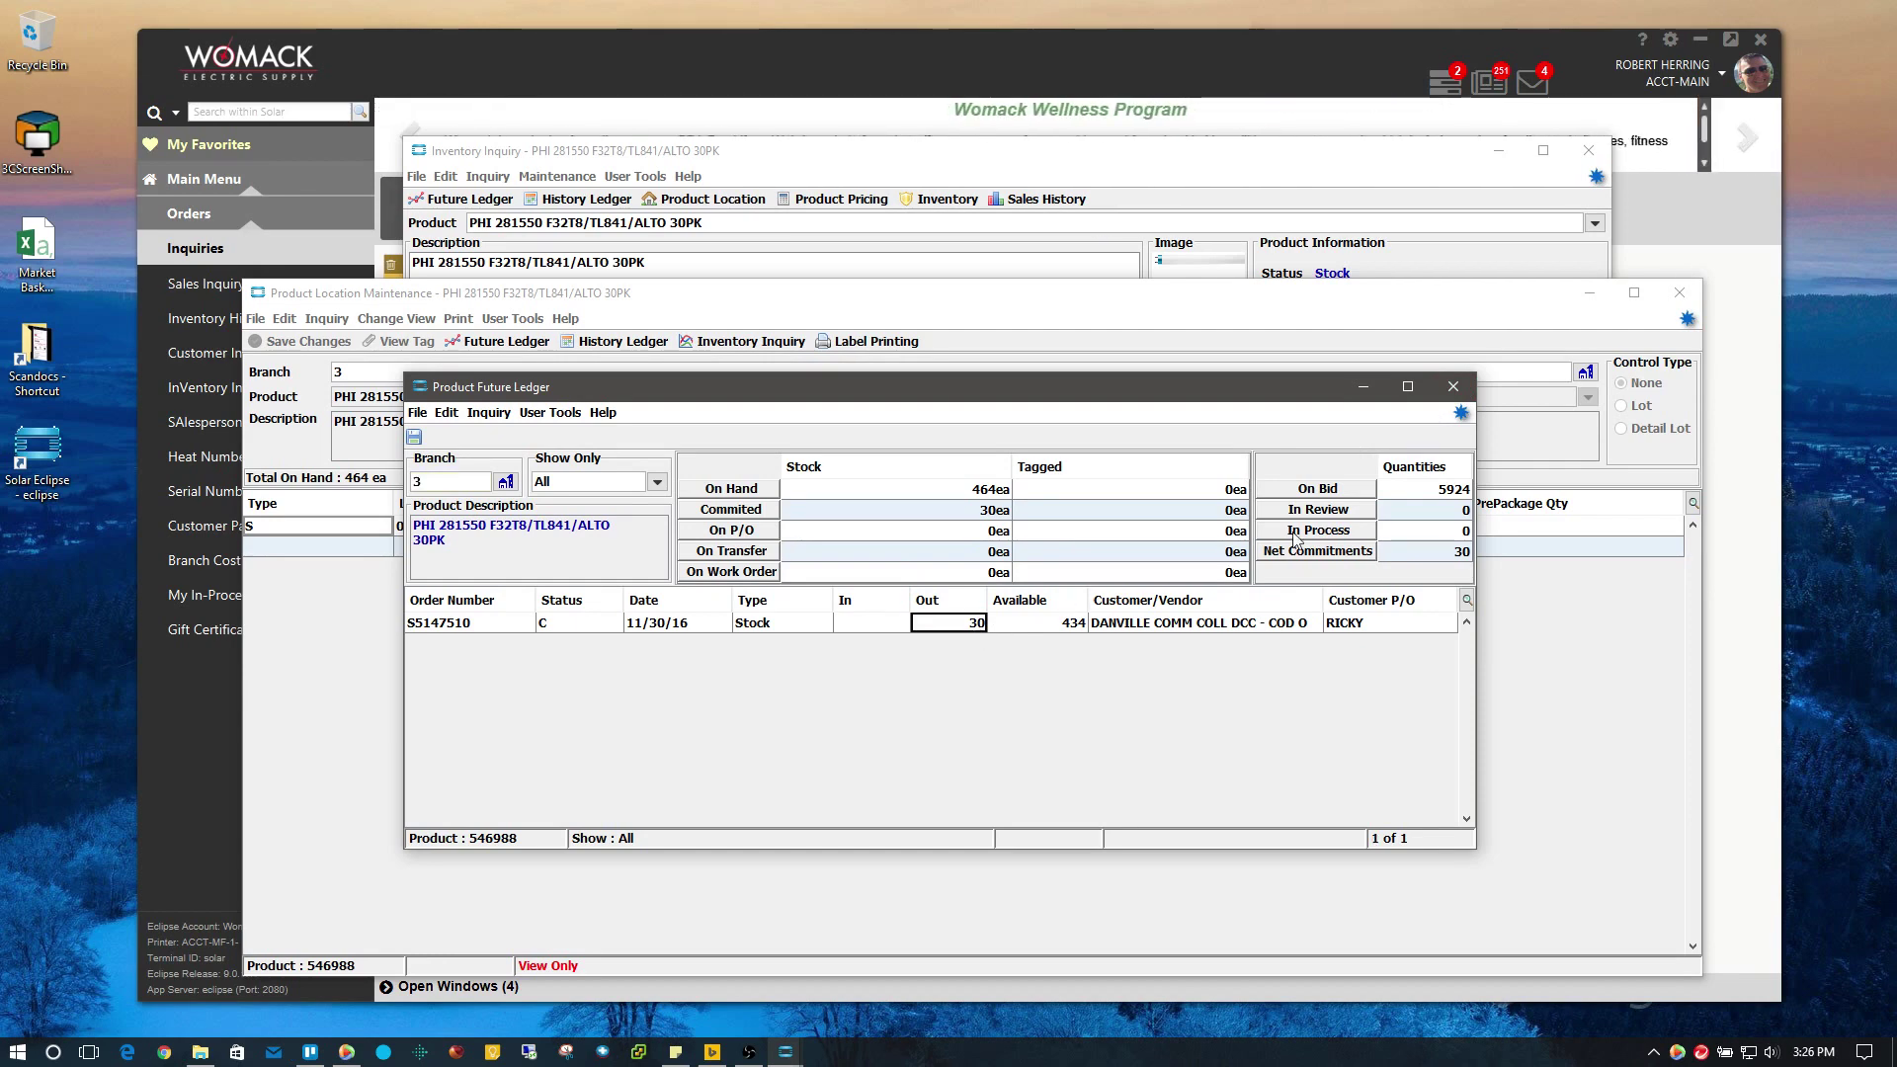
pyautogui.click(1453, 386)
pyautogui.click(1680, 293)
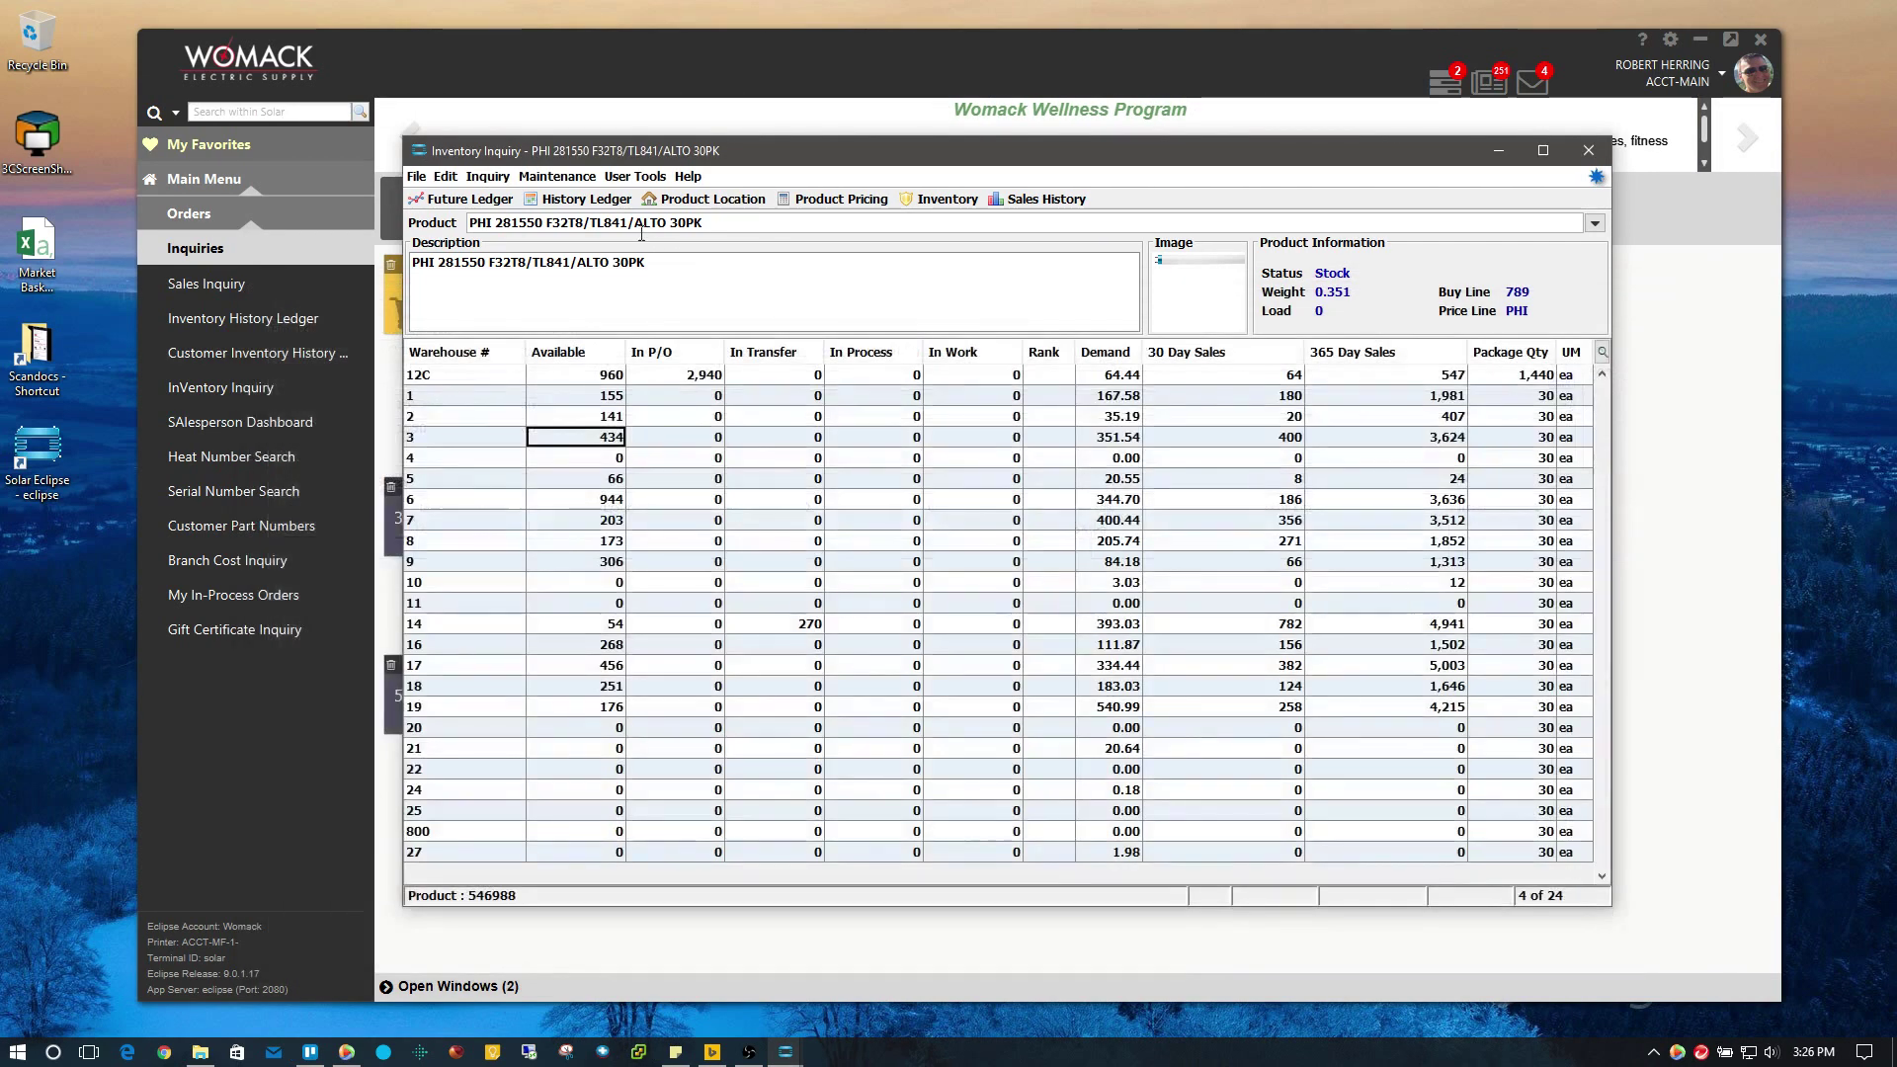
pyautogui.click(574, 197)
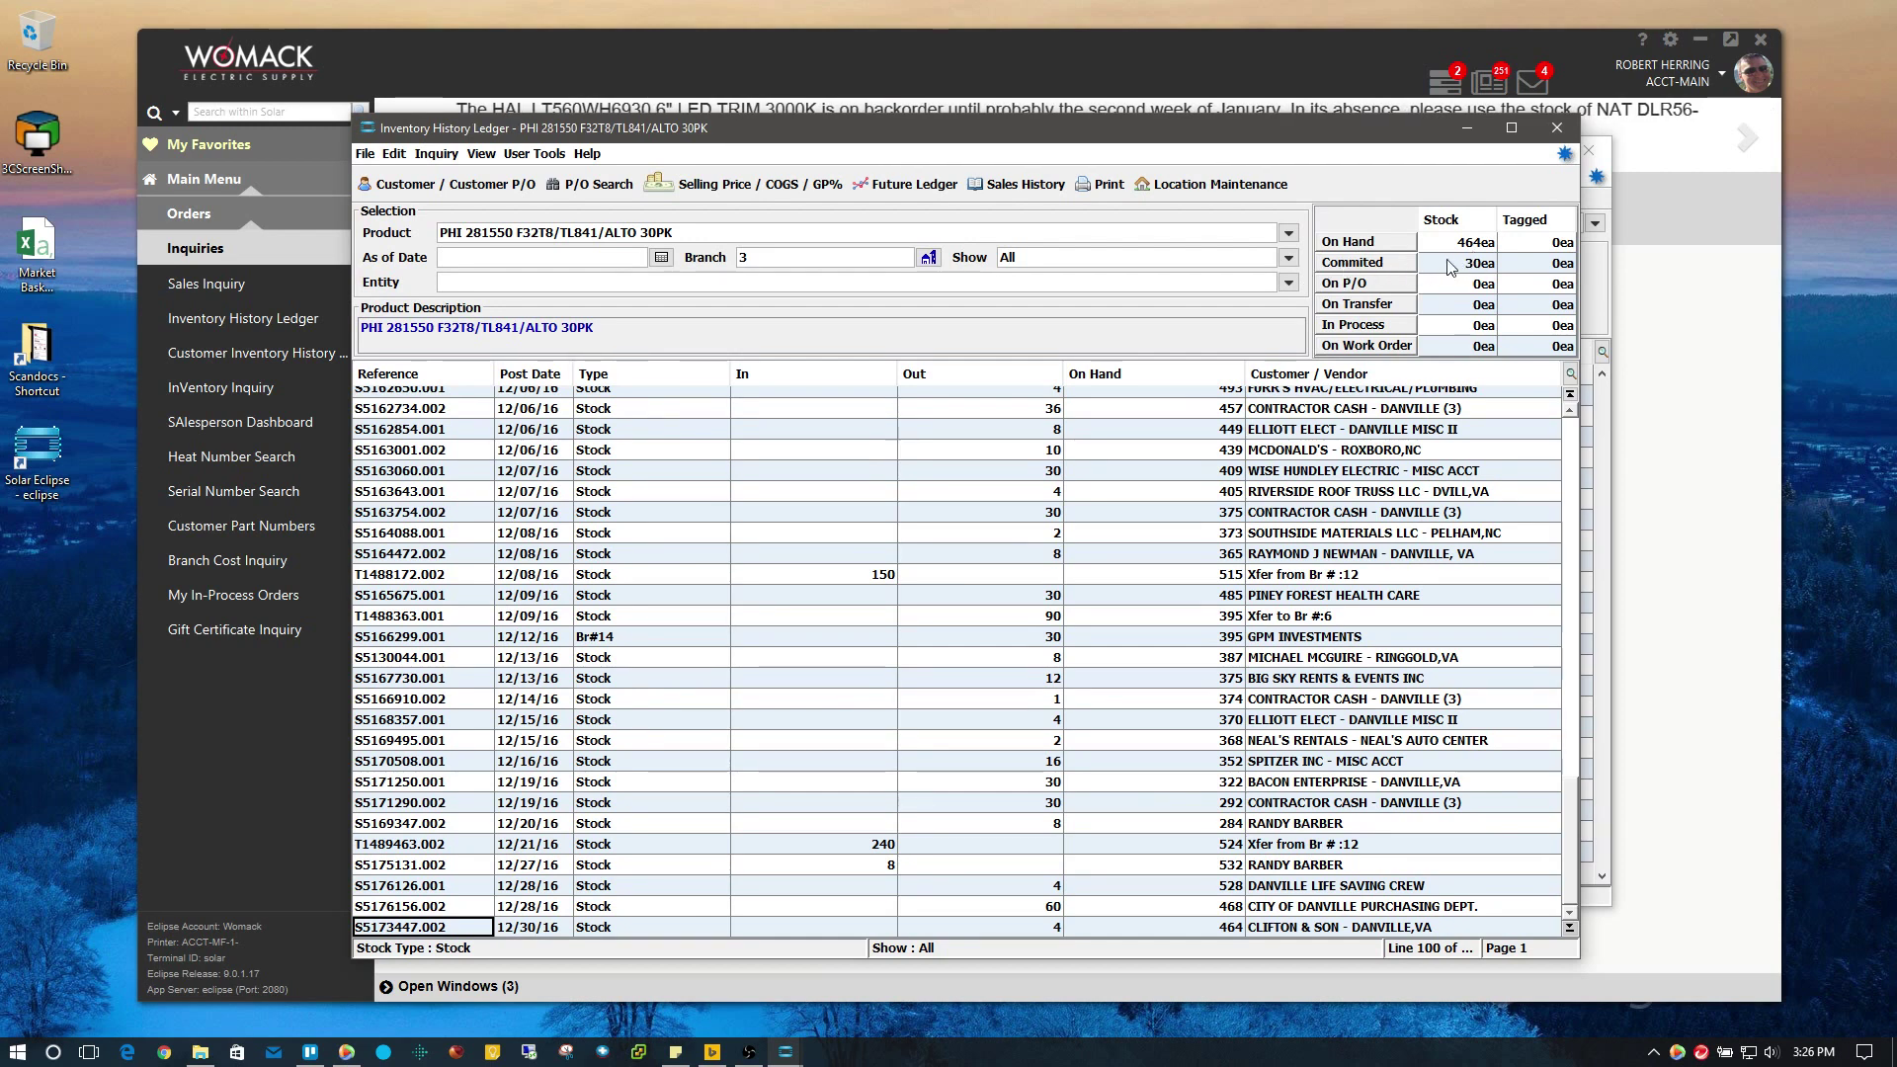
pyautogui.moveTo(1256, 135); pyautogui.dragTo(1191, 482)
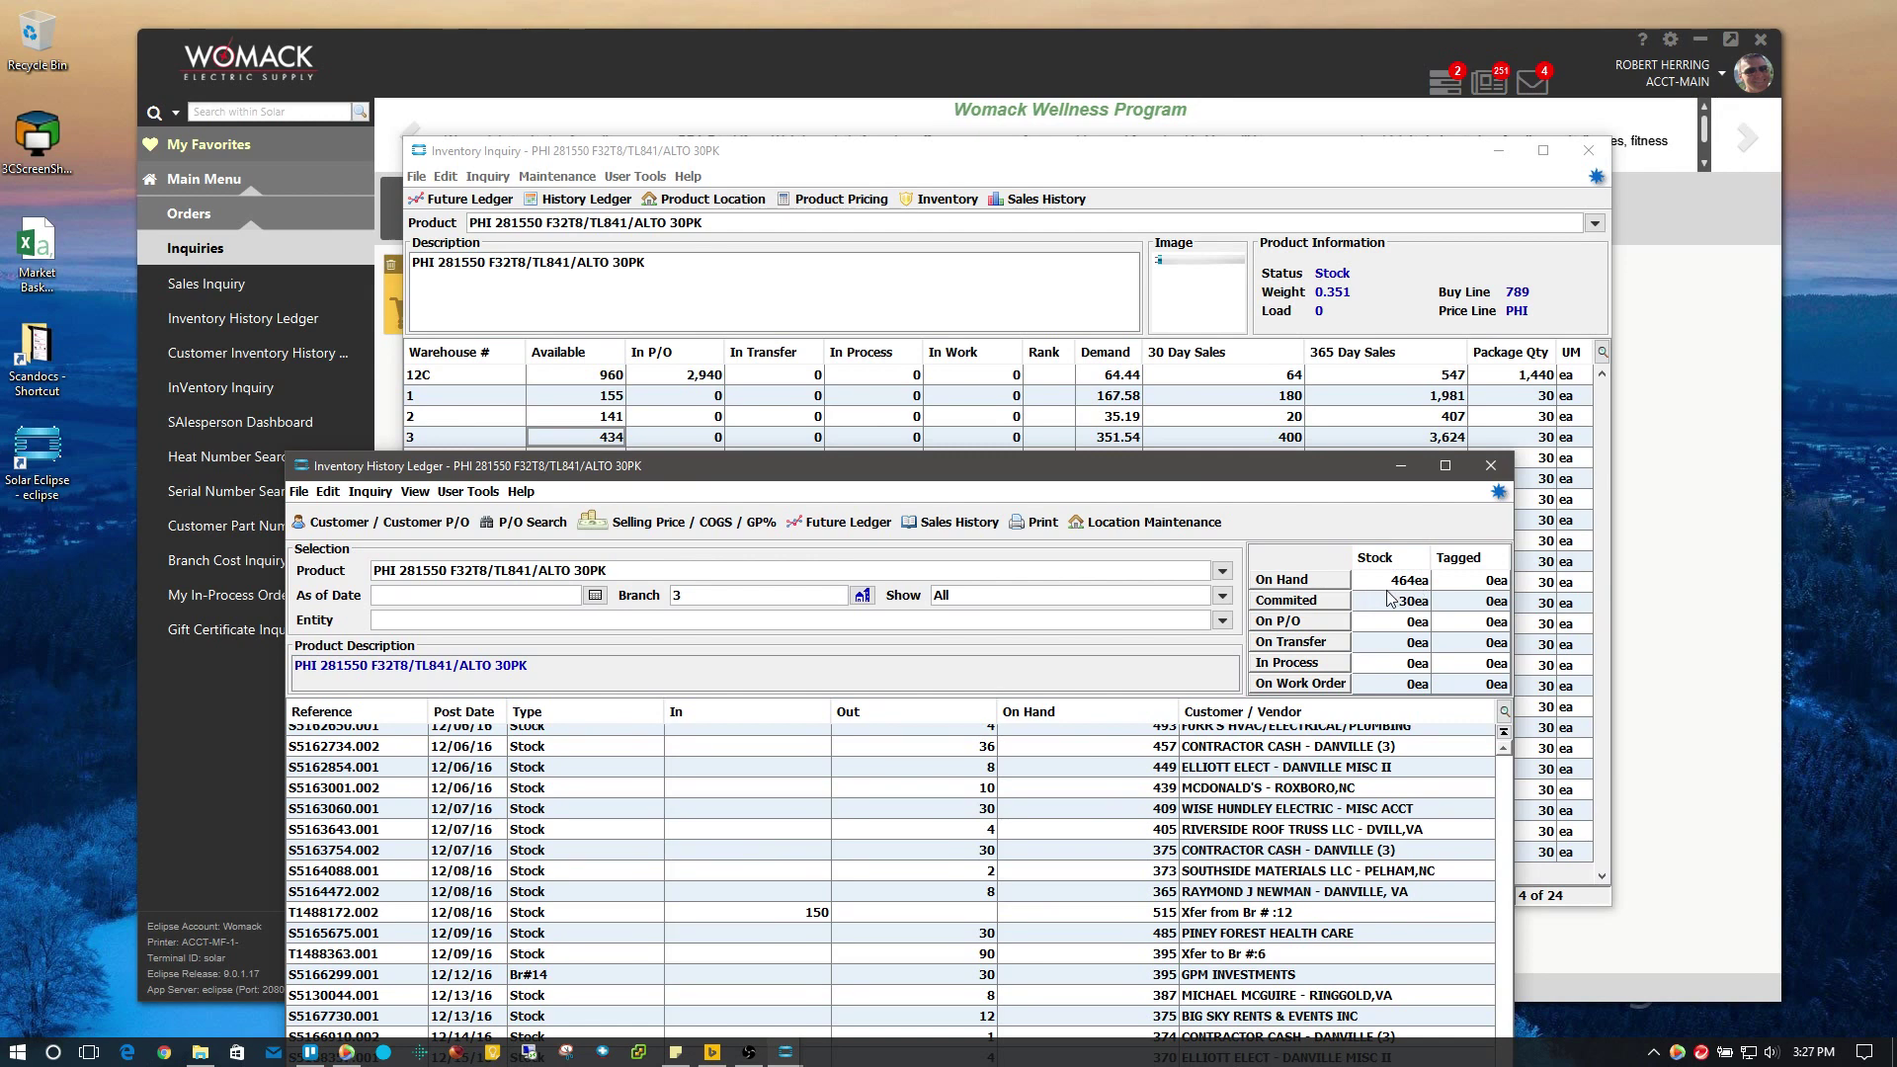
pyautogui.moveTo(1340, 485); pyautogui.dragTo(1411, 136)
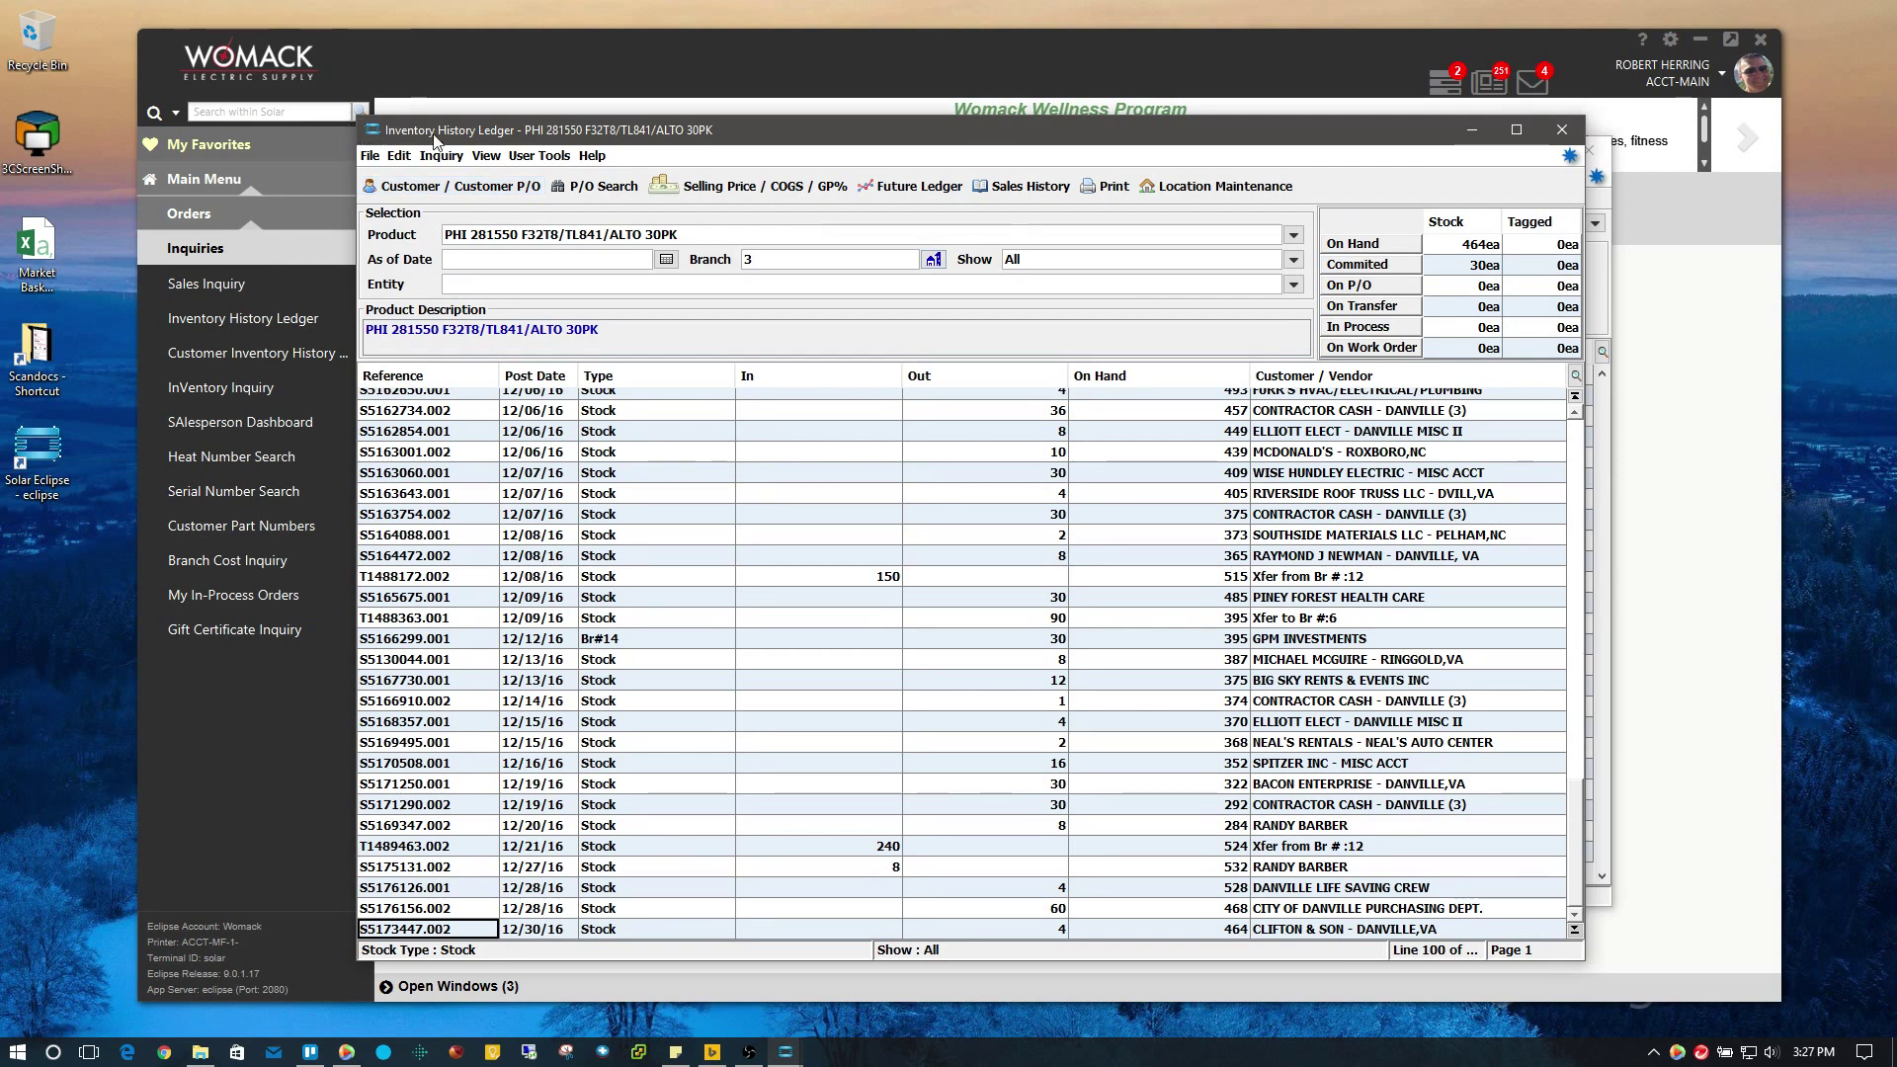
pyautogui.moveTo(928, 148); pyautogui.dragTo(899, 170)
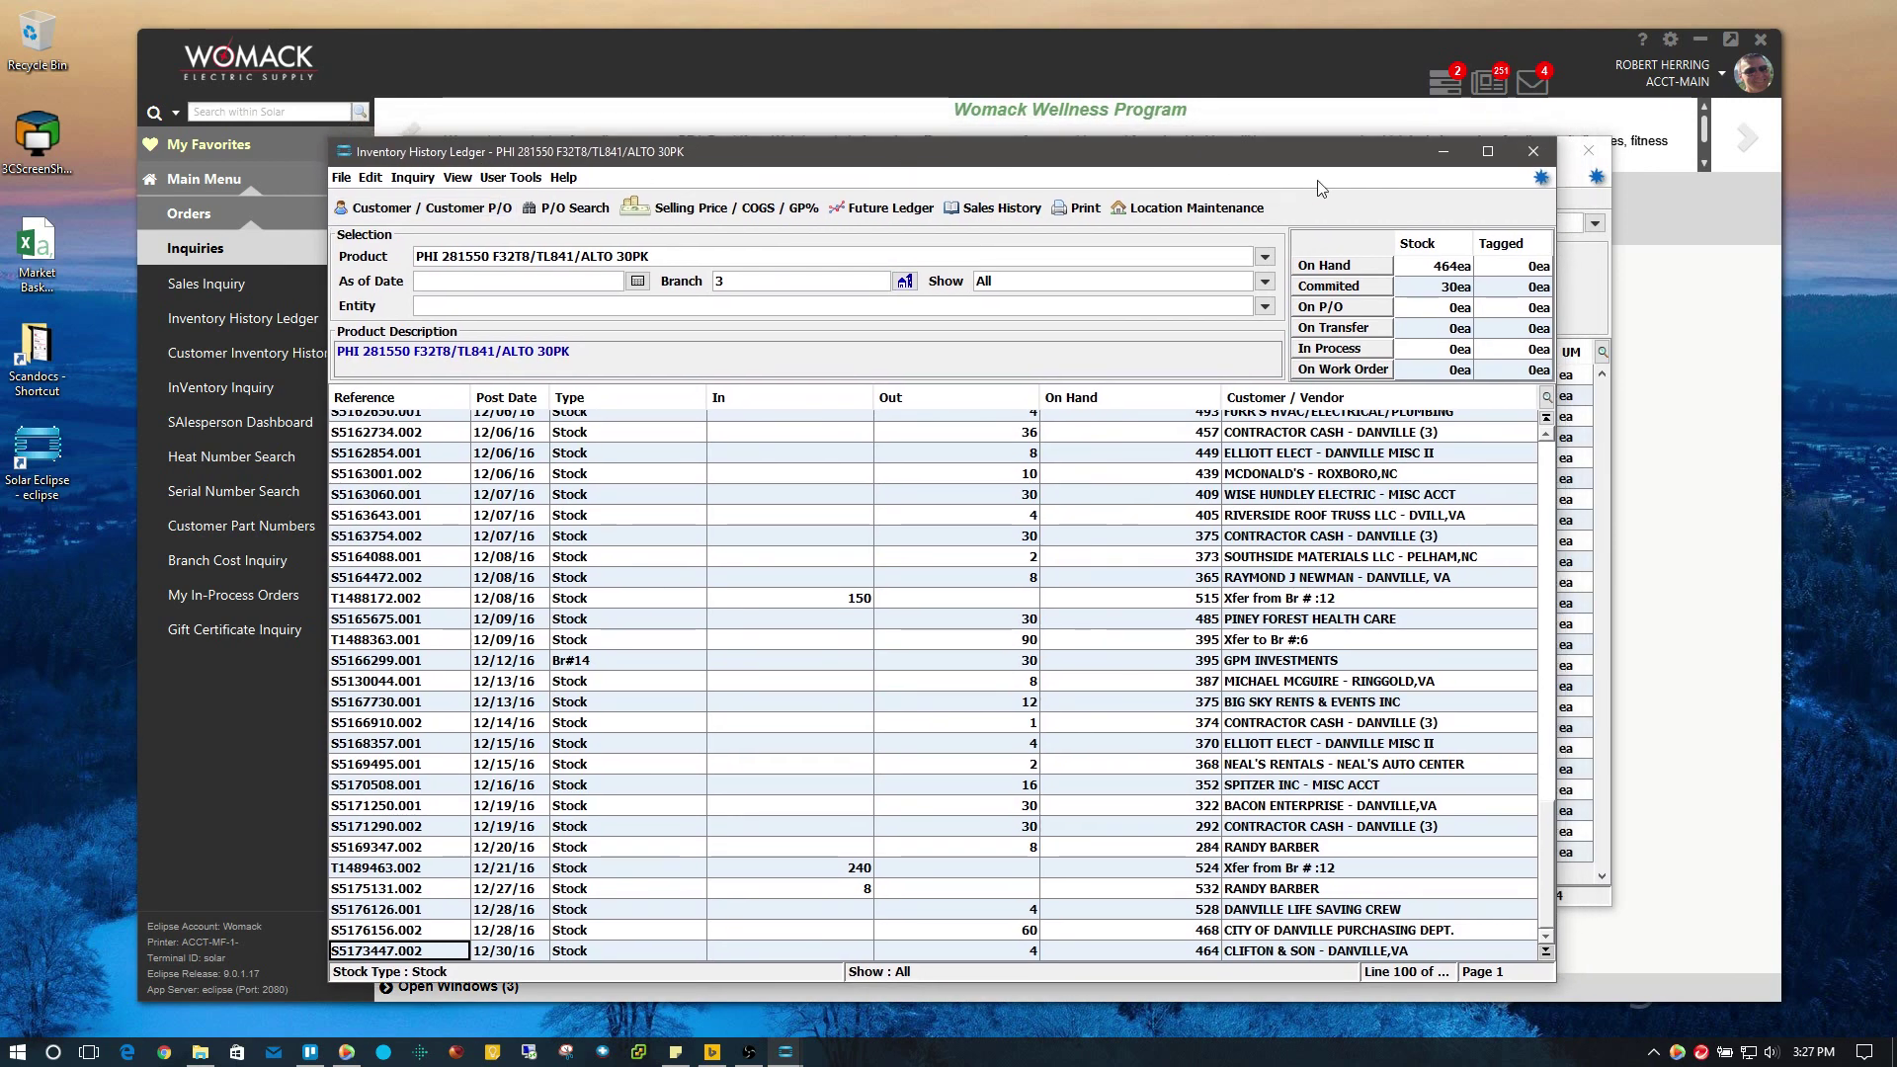
pyautogui.click(1532, 151)
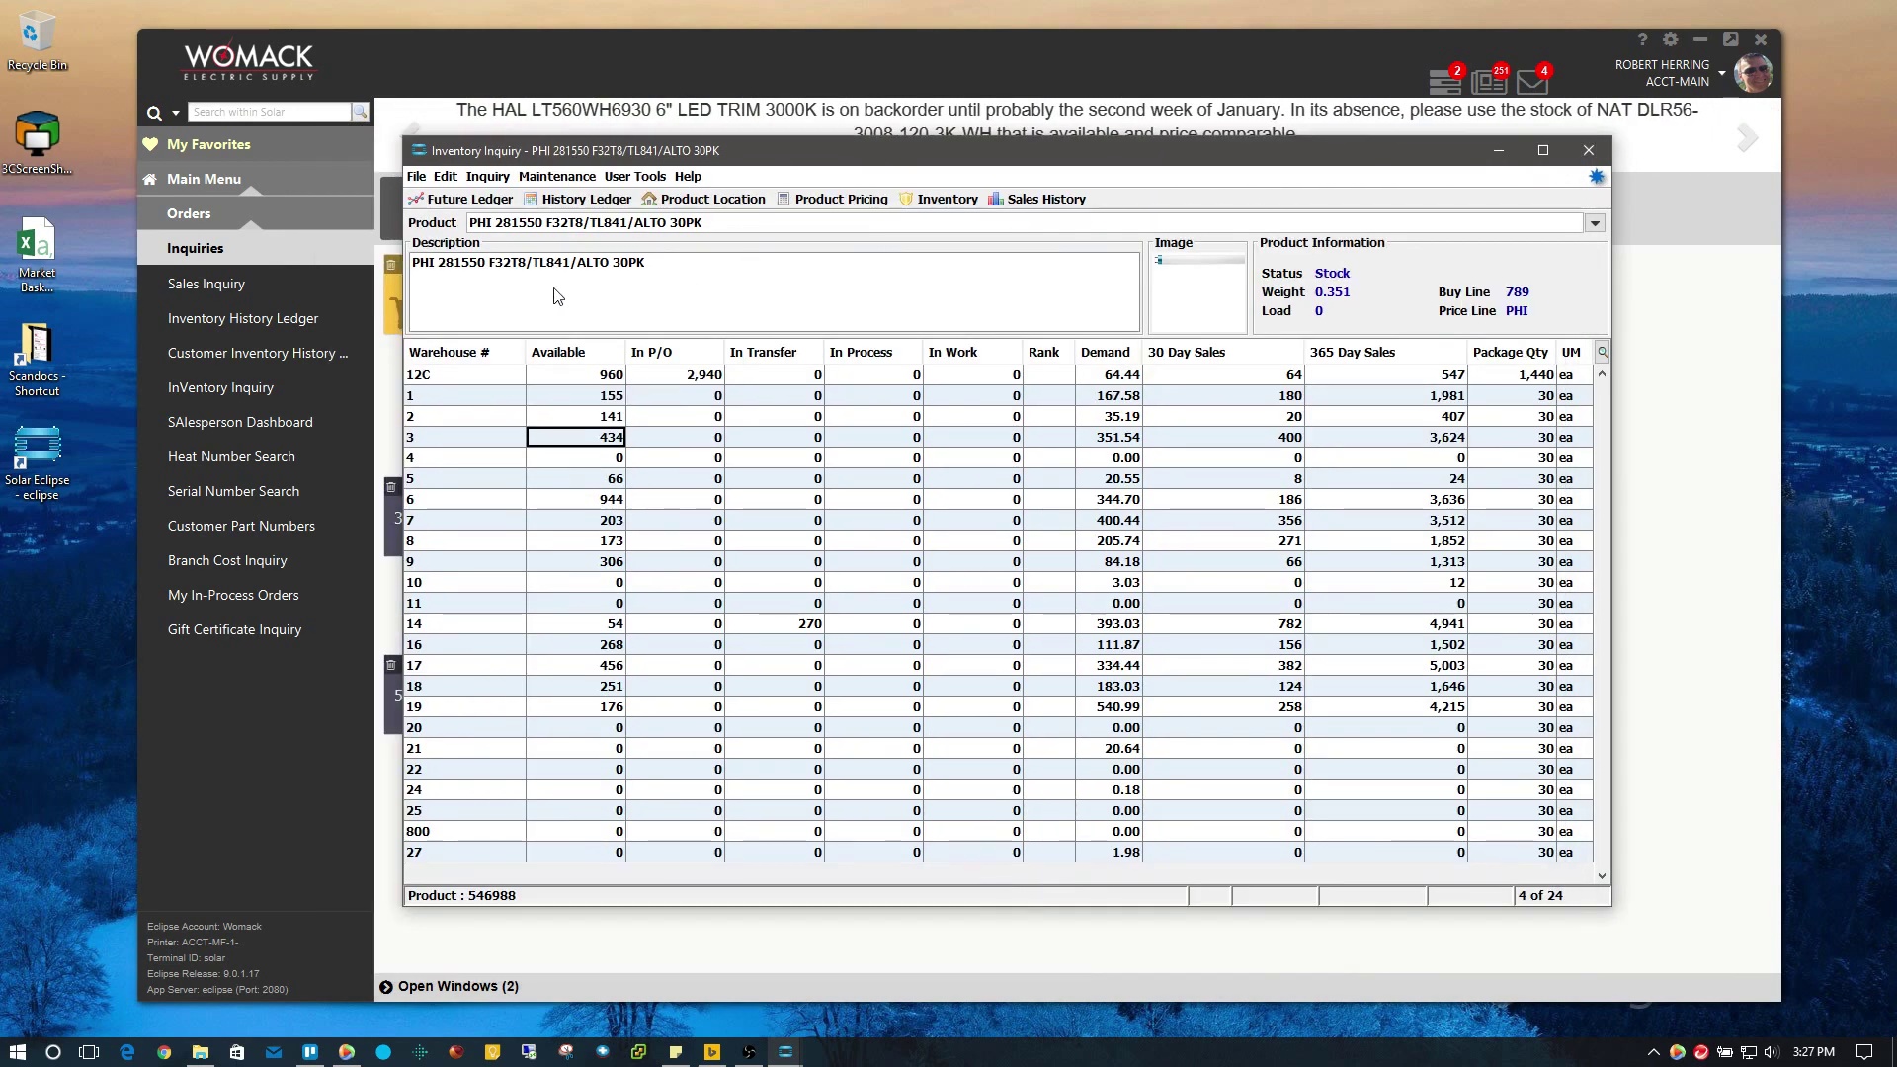